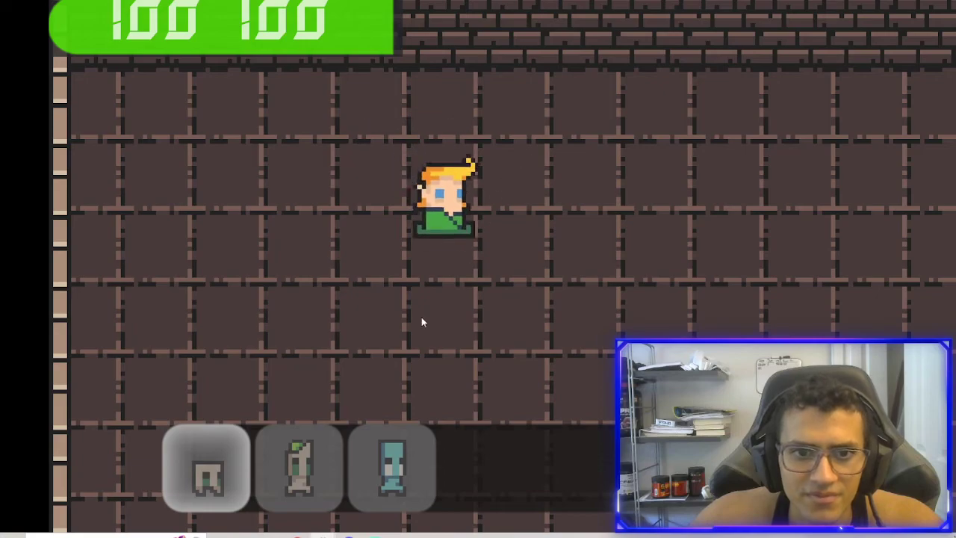
- Playtest the player's movement around the dungeon room with the first mob slot selected
key(Up)
key(Down)
key(d)
key(s)
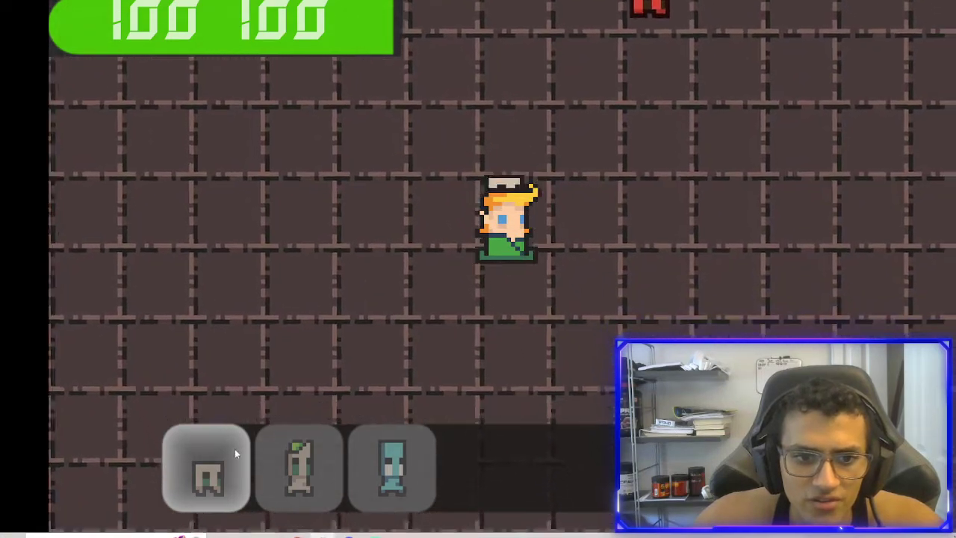
key(d)
key(s)
key(s)
key(a)
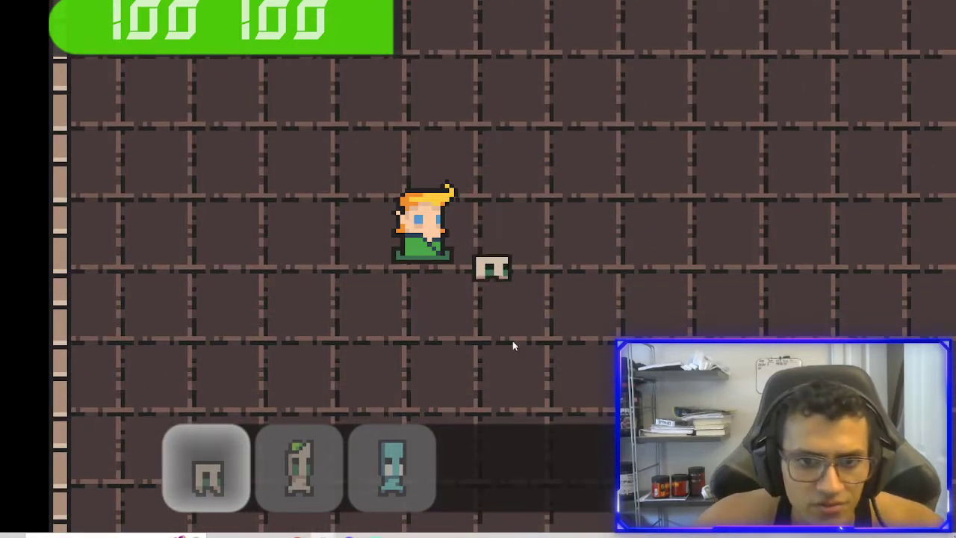
- Playtest spawning mobs from the second and third slots while moving the player around the dungeon
key(2)
key(space)
key(s)
key(d)
key(space)
key(d)
key(w)
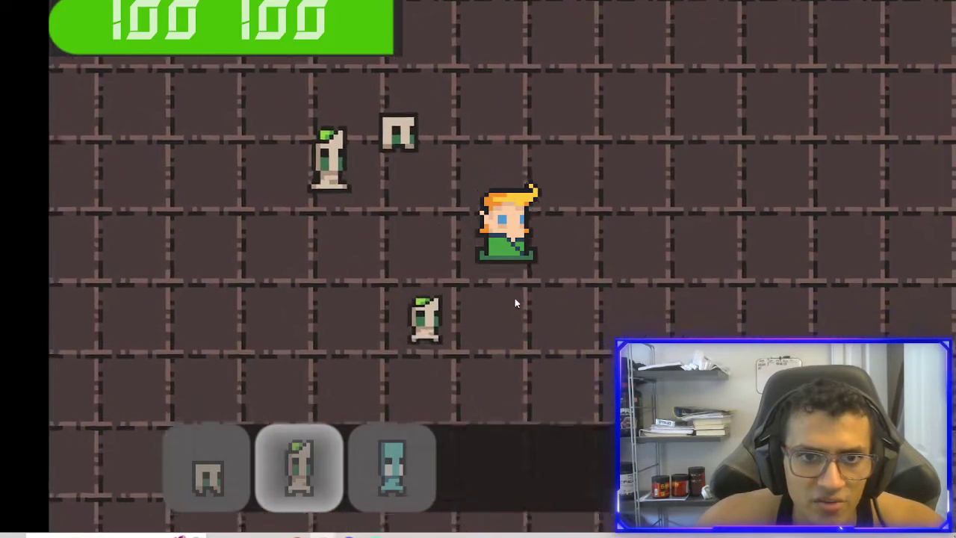
key(s)
key(space)
key(3)
key(space)
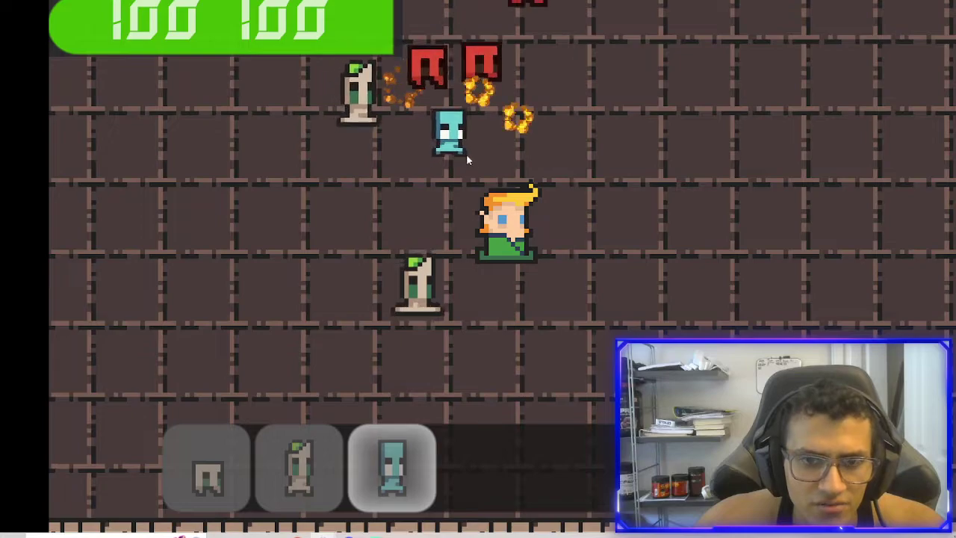
- Test switching among the three mob slots and spawn more third-slot mobs in the running game
key(d)
key(s)
key(d)
key(w)
key(1)
key(3)
key(space)
key(s)
key(space)
key(1)
key(d)
key(2)
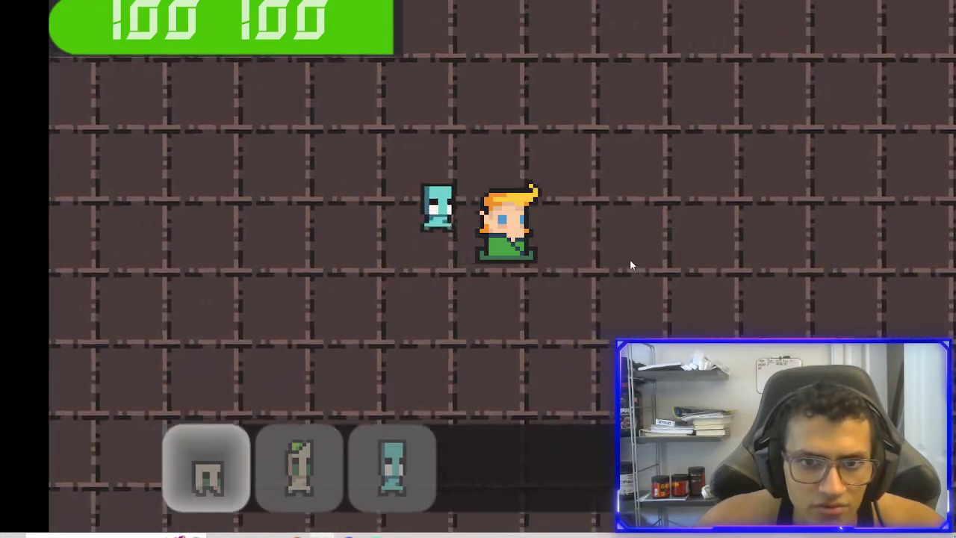
- Walk the player around the dungeon to examine how the spawned mobs behave
key(w)
key(a)
key(d)
key(w)
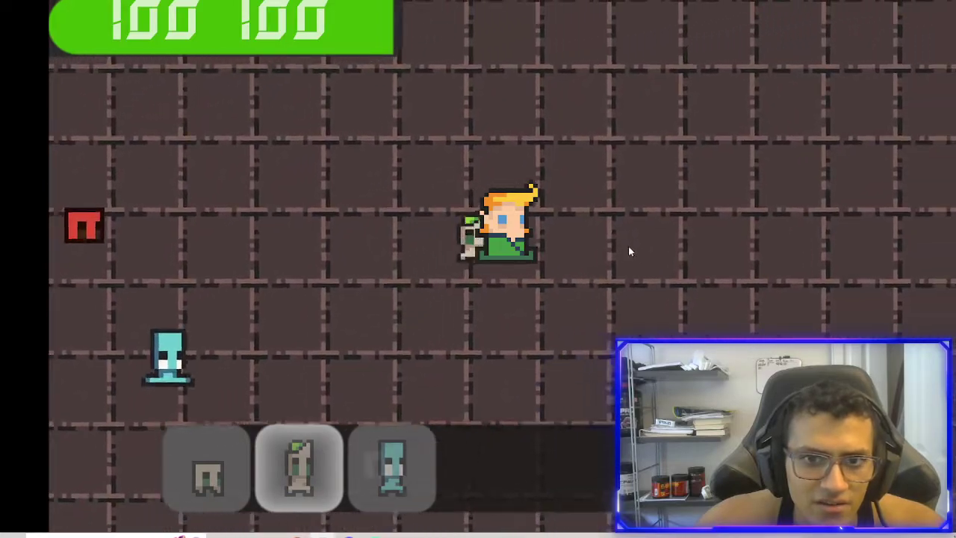
key(s)
key(a)
key(s)
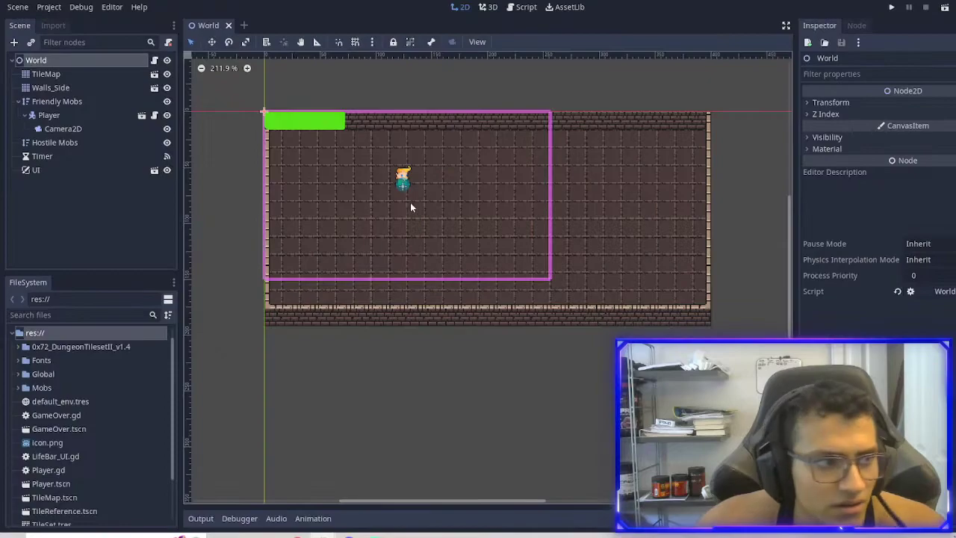
- Open the UI scene, then create a new scene with a Panel as its root node
scroll(331, 190, up, 1)
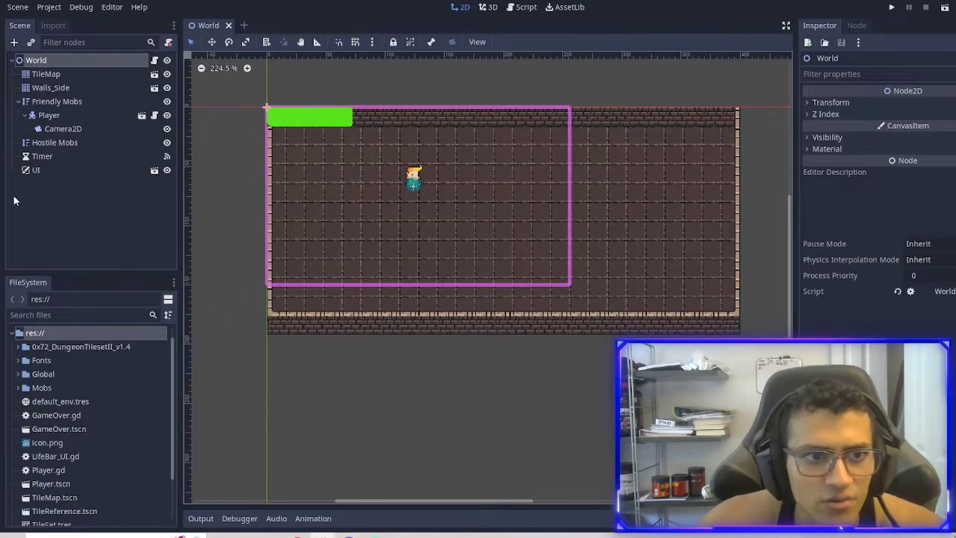
click(154, 171)
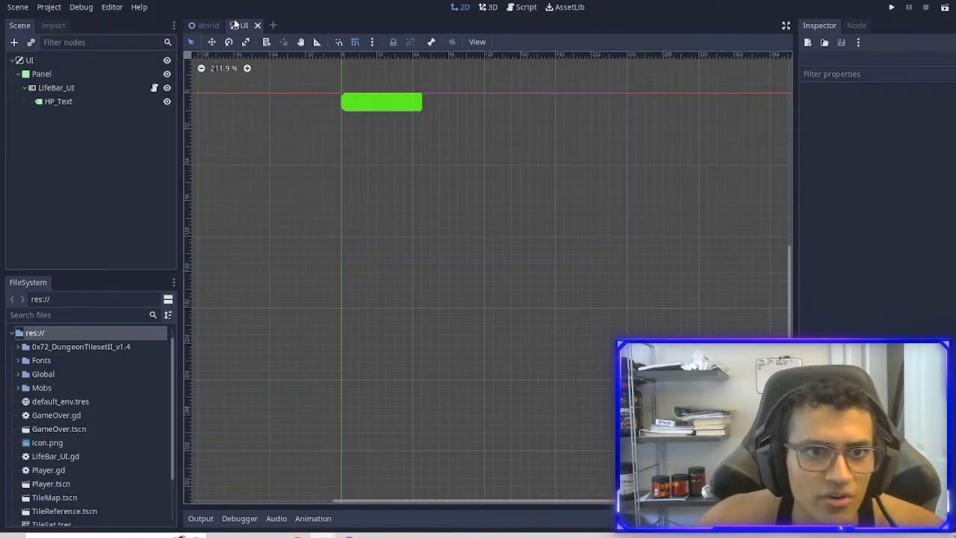
click(274, 26)
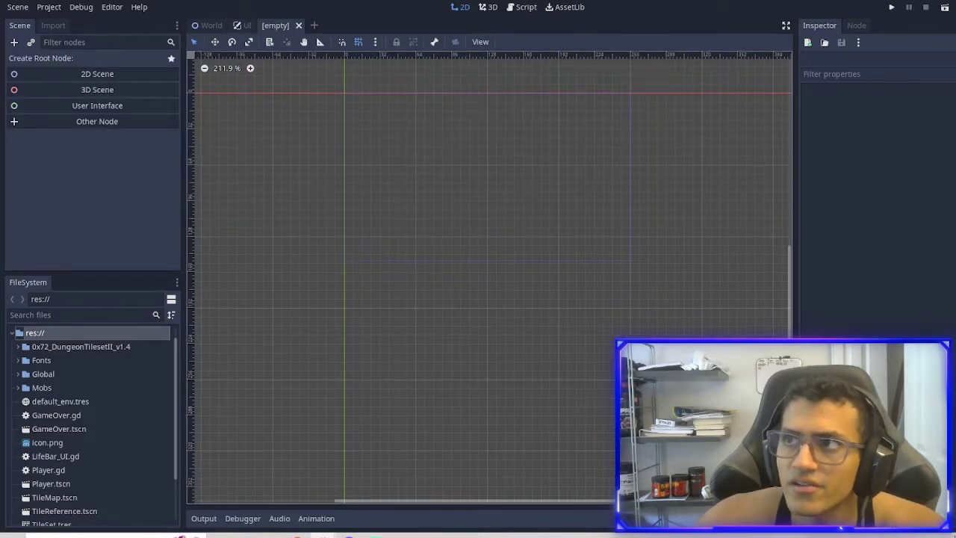
click(120, 124)
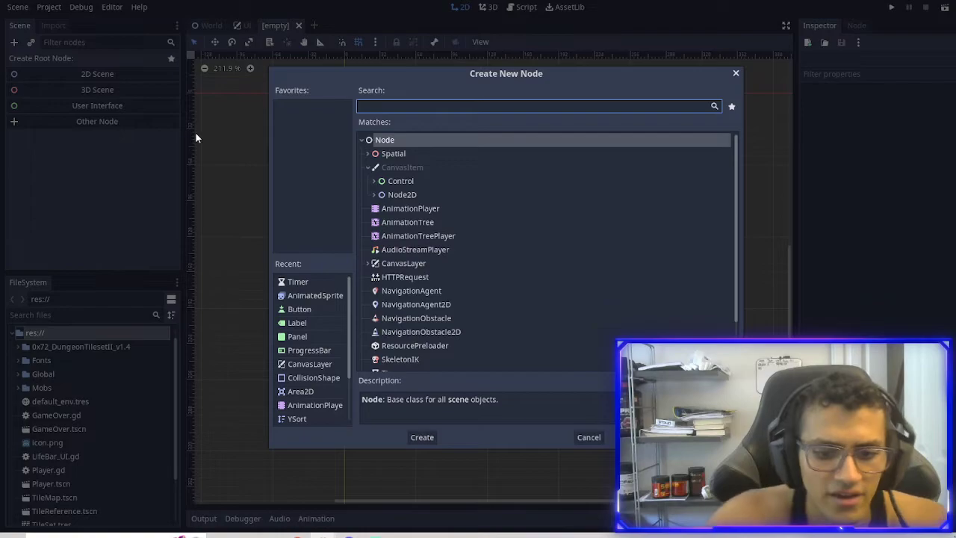
text(panel)
key(Return)
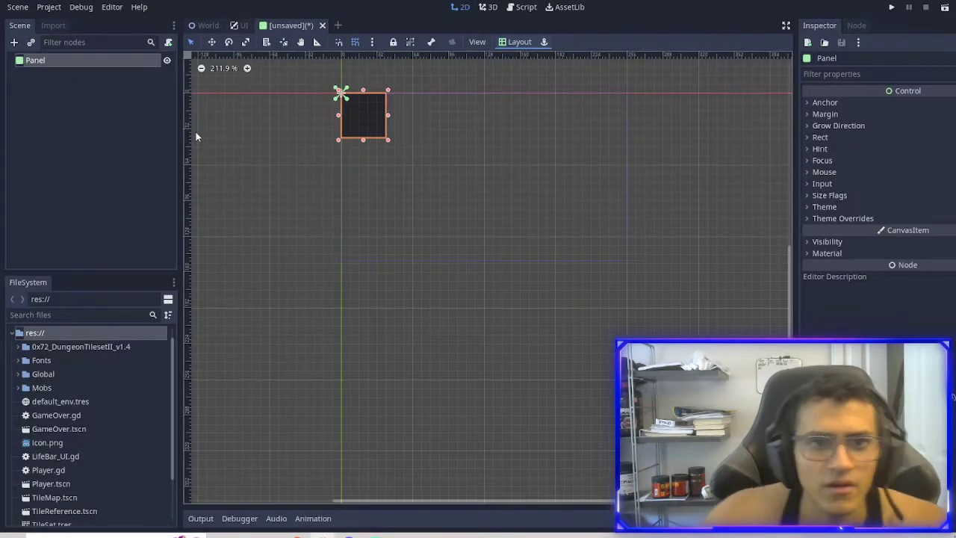
- Save the scene as SelectMob.tscn and attach a new default GDScript, SelectMob.gd, to the root Panel
scroll(483, 137, up, 4)
key(ctrl+s)
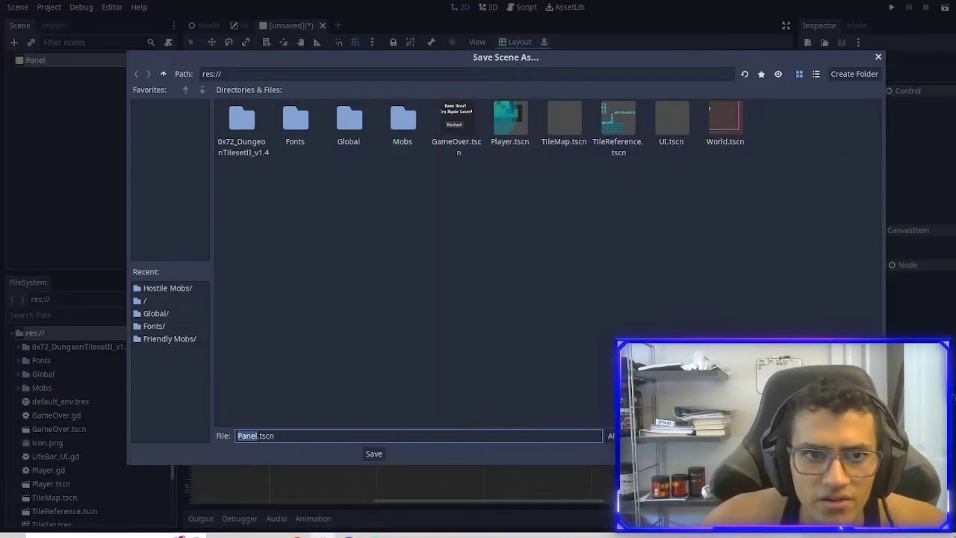
text(Select)
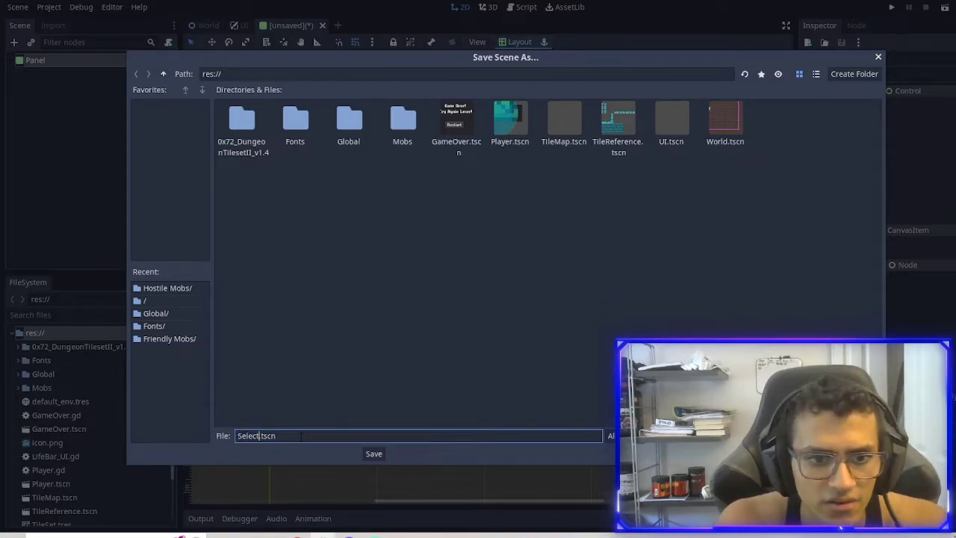
text(Mob)
key(Return)
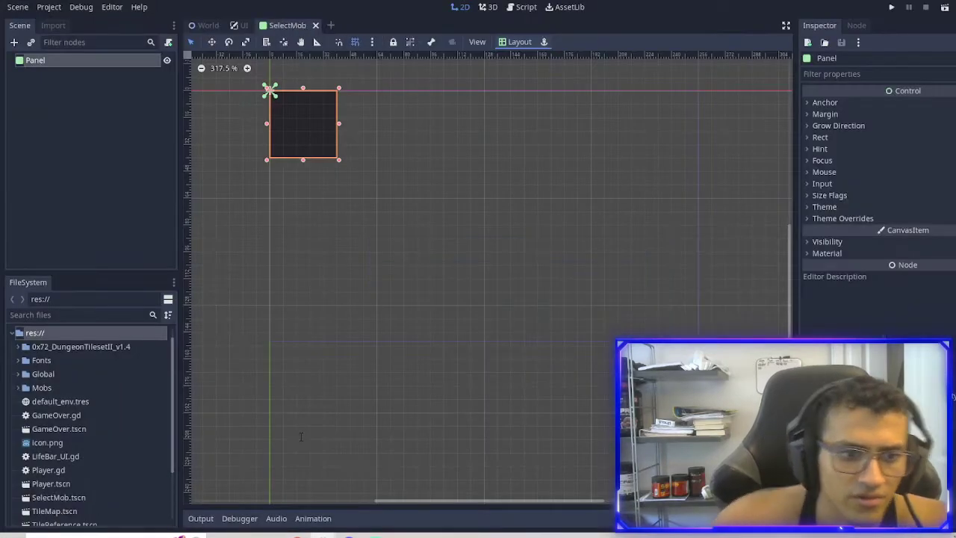
click(170, 42)
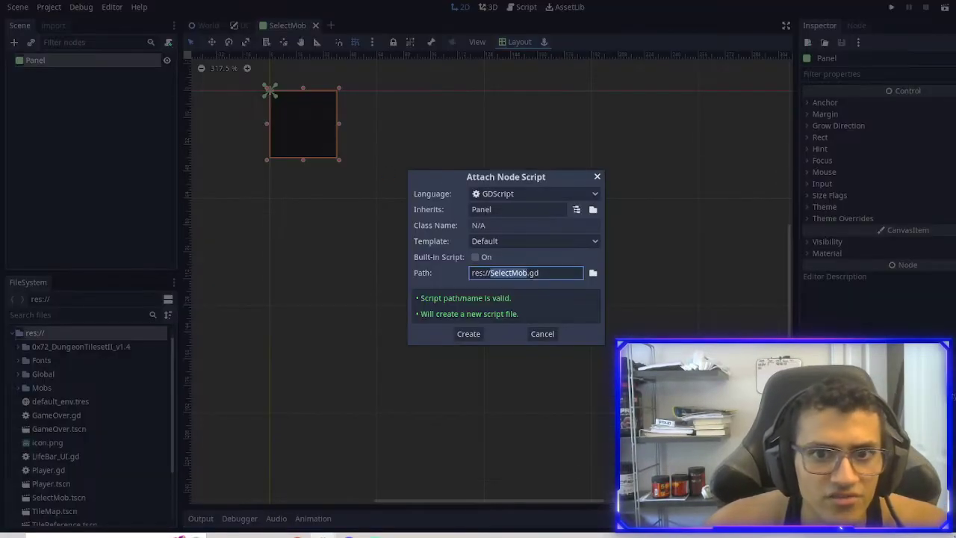
click(478, 333)
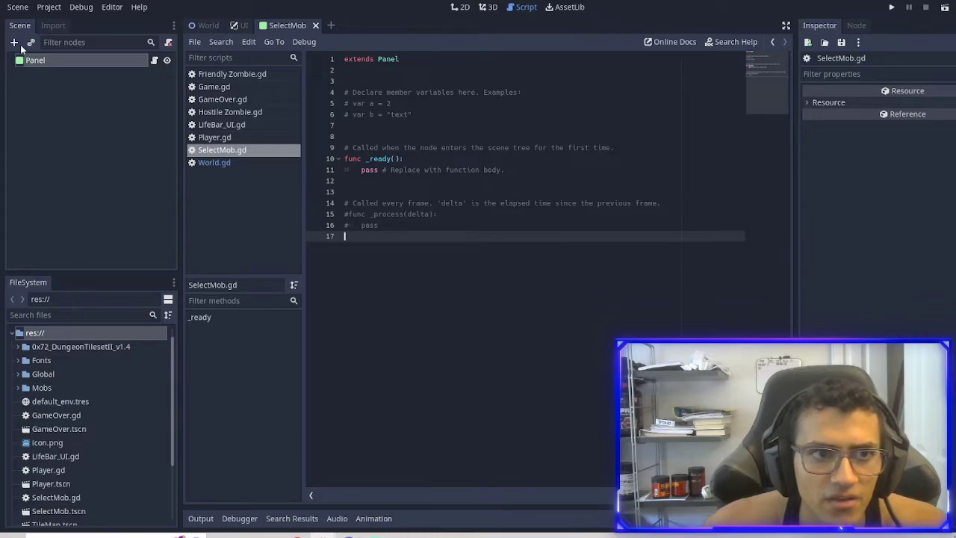
- Add a child Panel under the root in the 2D view, duplicate it, and nest the copy inside the child
click(464, 7)
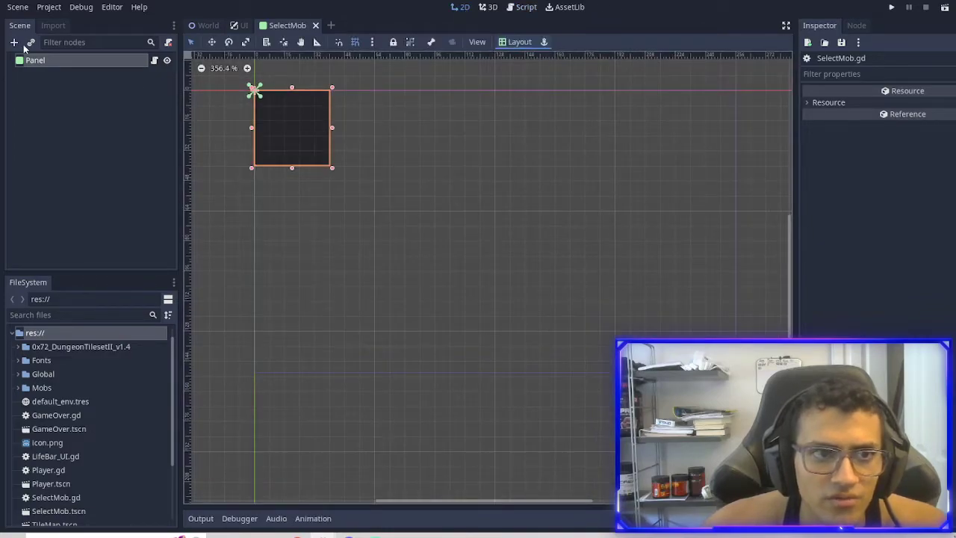
click(20, 42)
click(422, 437)
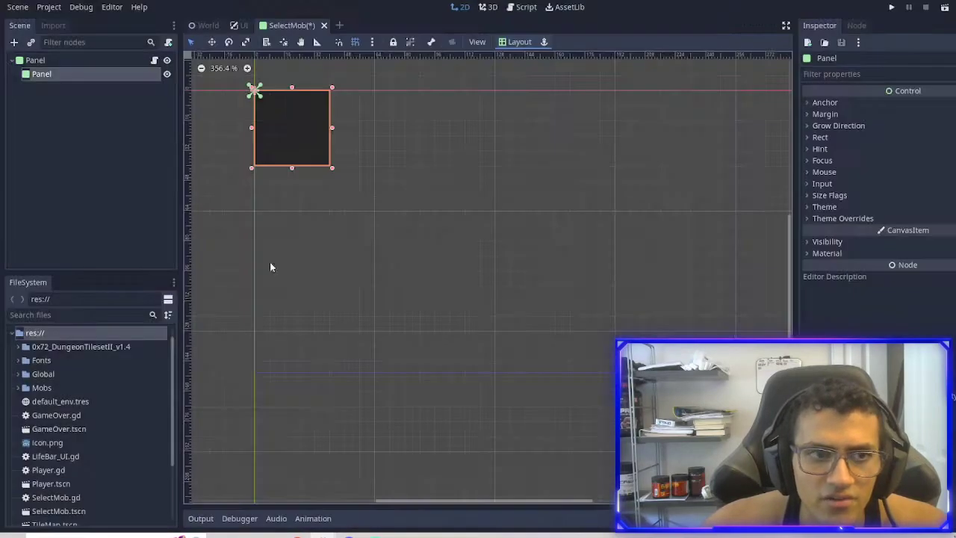
key(ctrl+d)
drag(65, 88, 60, 75)
- Rename the root's direct child panel to 1
click(63, 75)
double_click(62, 74)
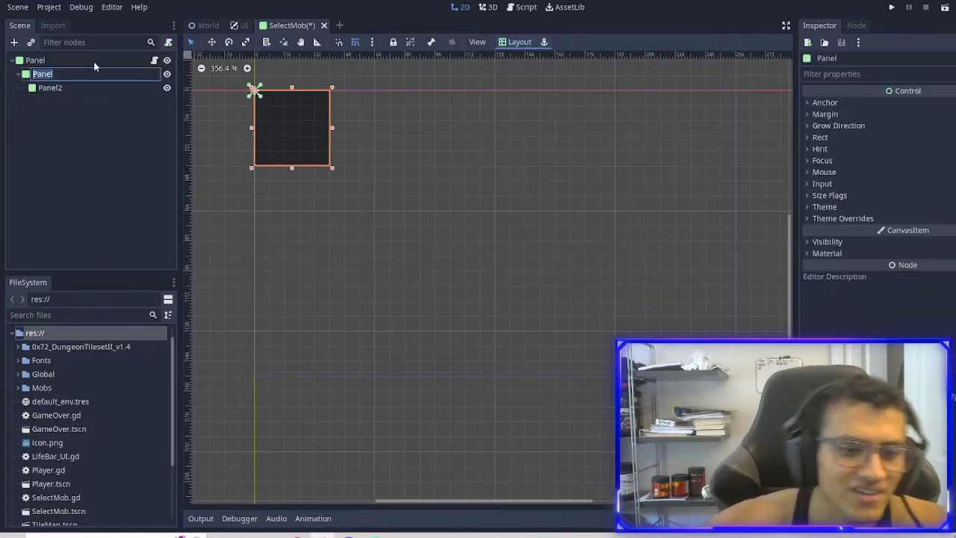
text(1)
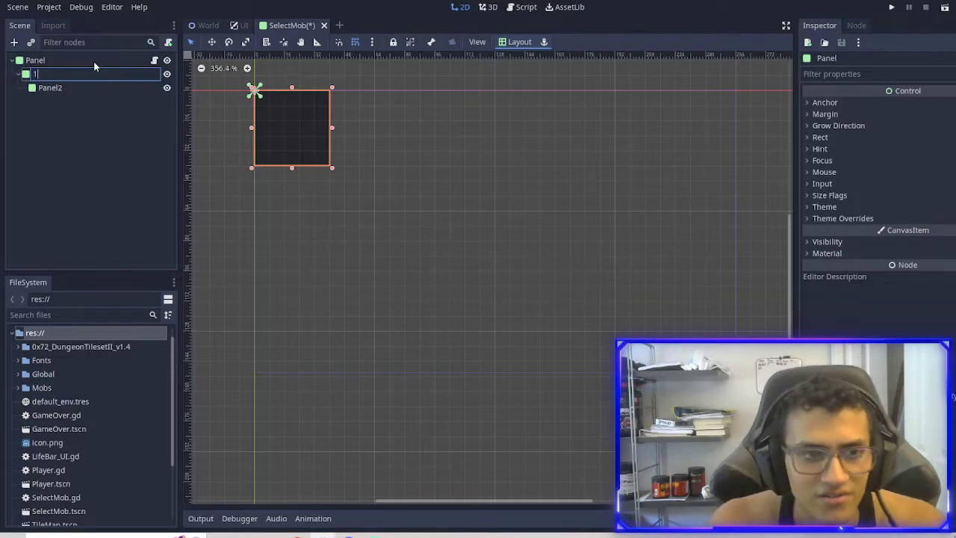
click(140, 125)
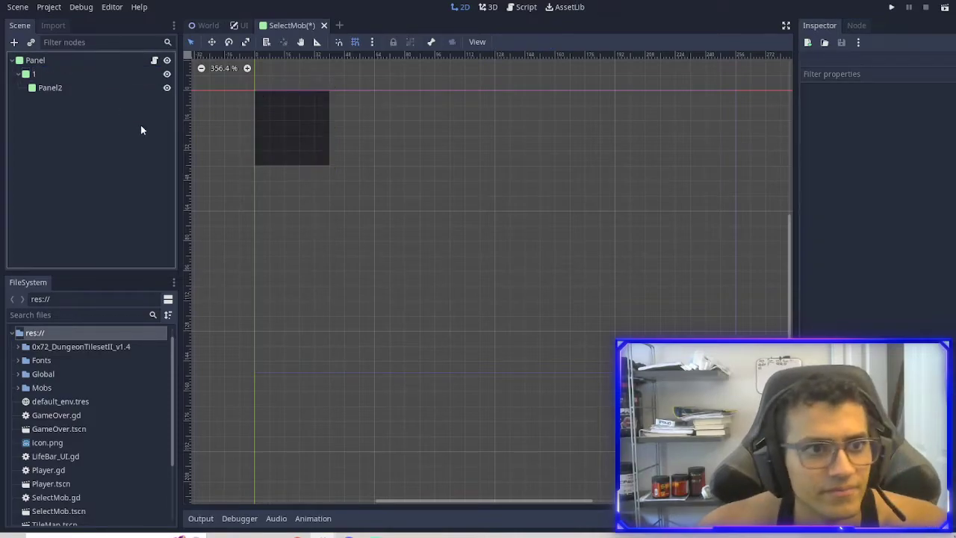
- Rename the nested Panel2 node to Select
click(88, 87)
click(88, 86)
text(Select)
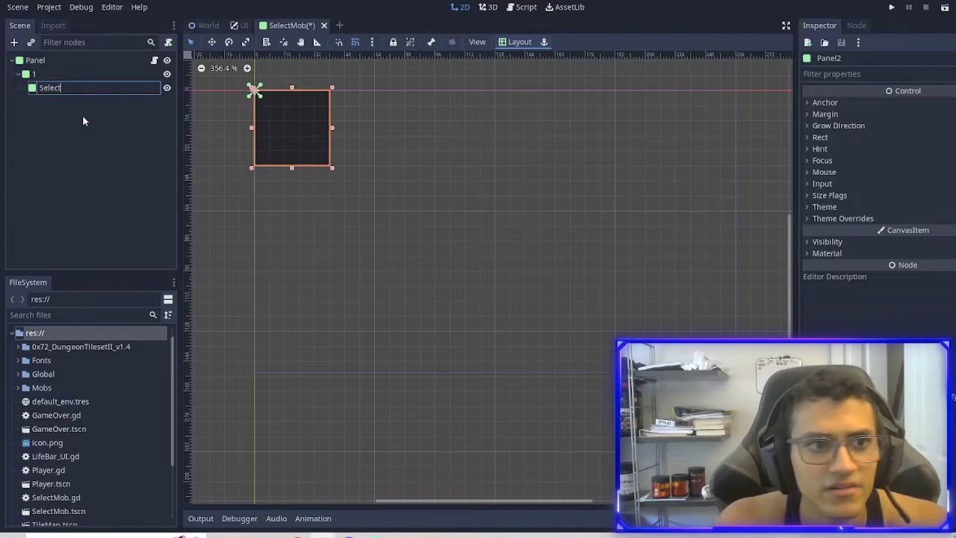
key(Return)
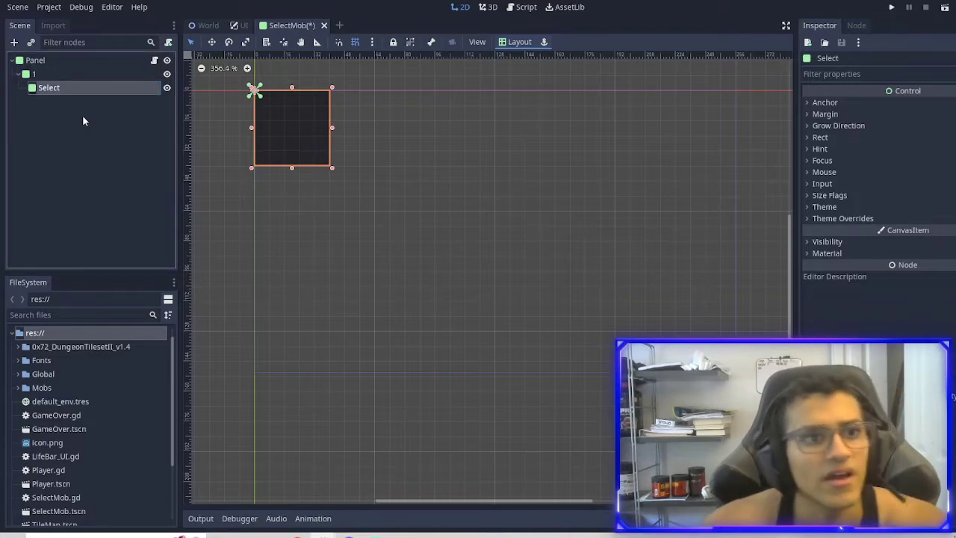
- Add tiny_zombie_idle_anim_f0.png from the dungeon tileset frames as a sprite under panel 1
click(96, 75)
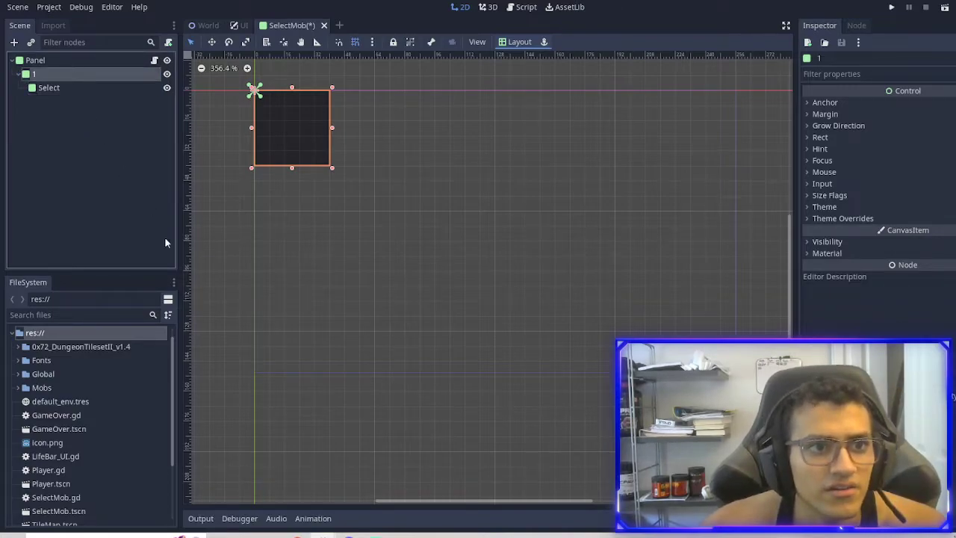
click(19, 347)
click(27, 361)
scroll(41, 381, down, 15)
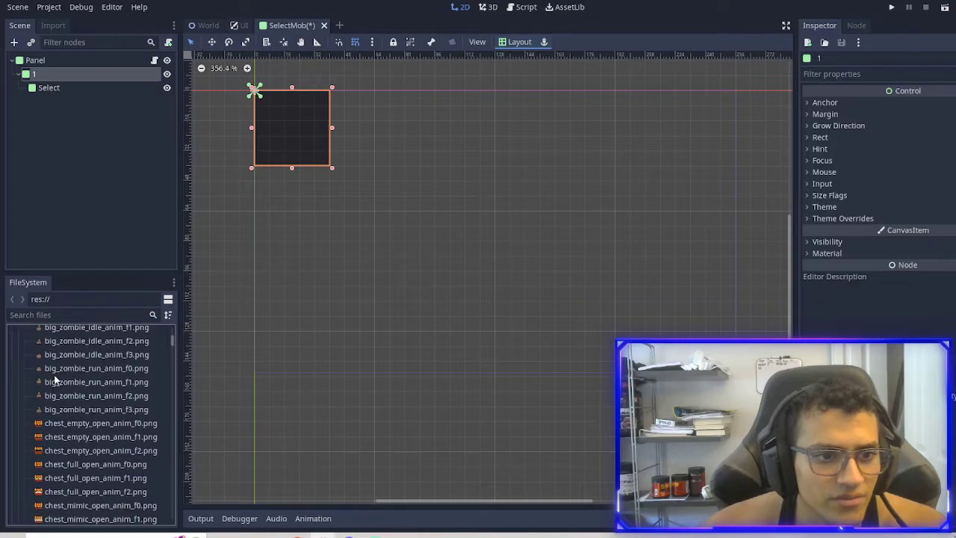
scroll(41, 388, down, 15)
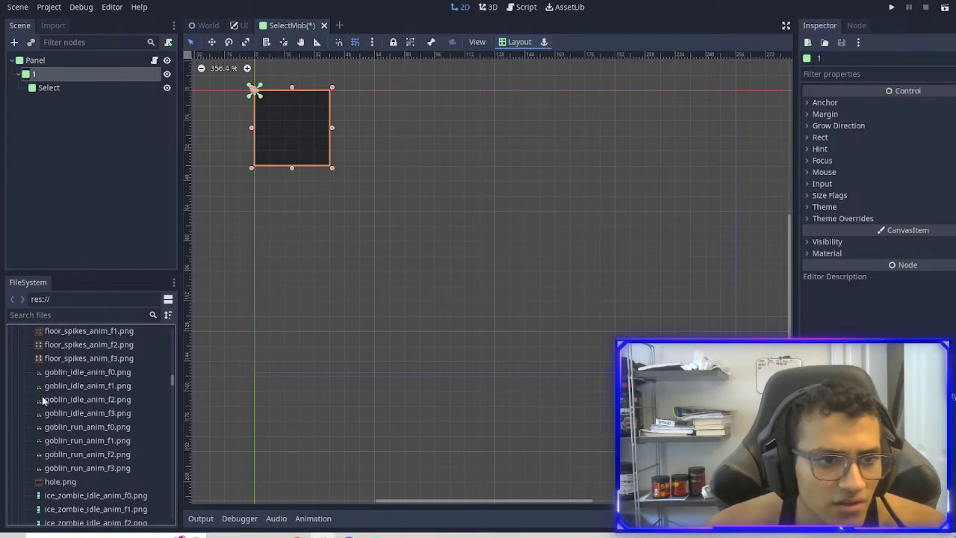
scroll(97, 388, down, 15)
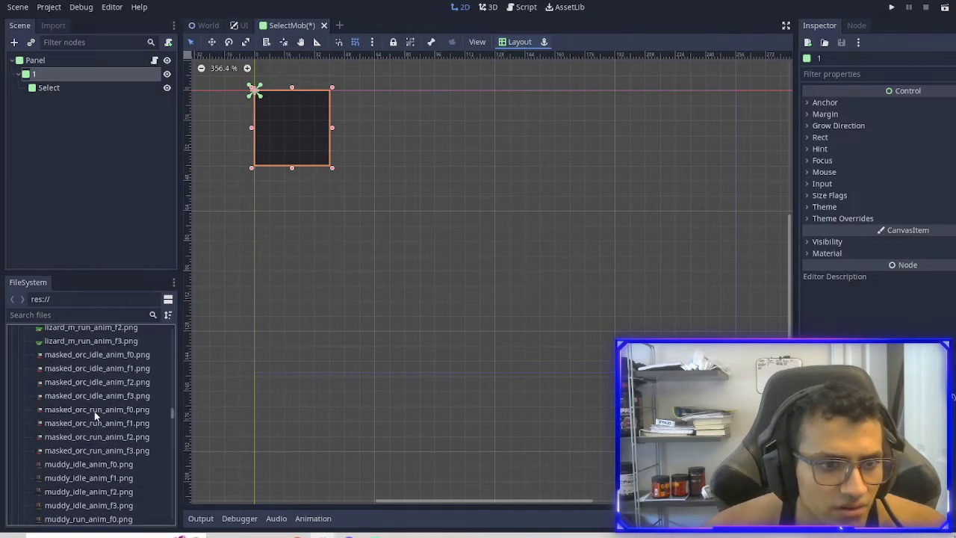
scroll(95, 407, down, 15)
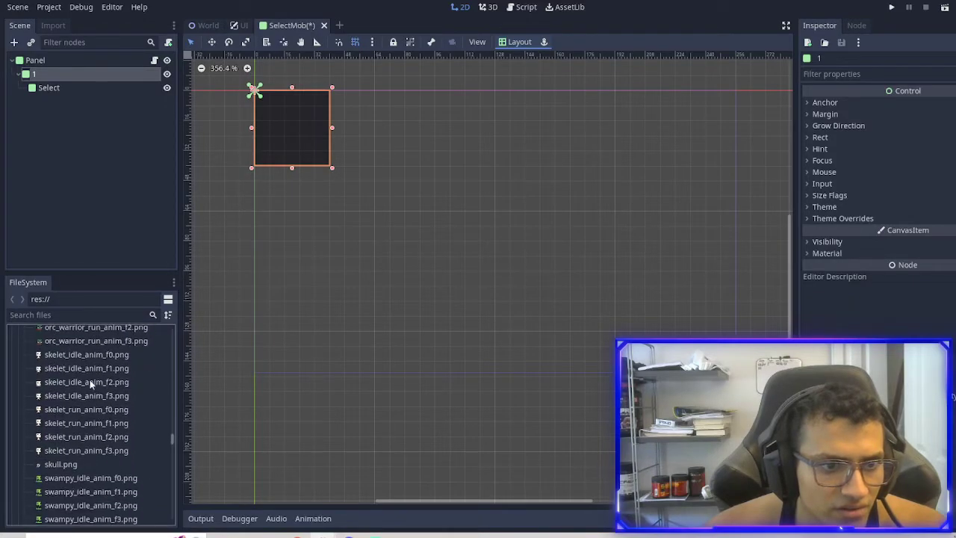
drag(74, 393, 300, 142)
- Reset the tiny zombie sprite's position to 0, 0 and save the scene
click(75, 100)
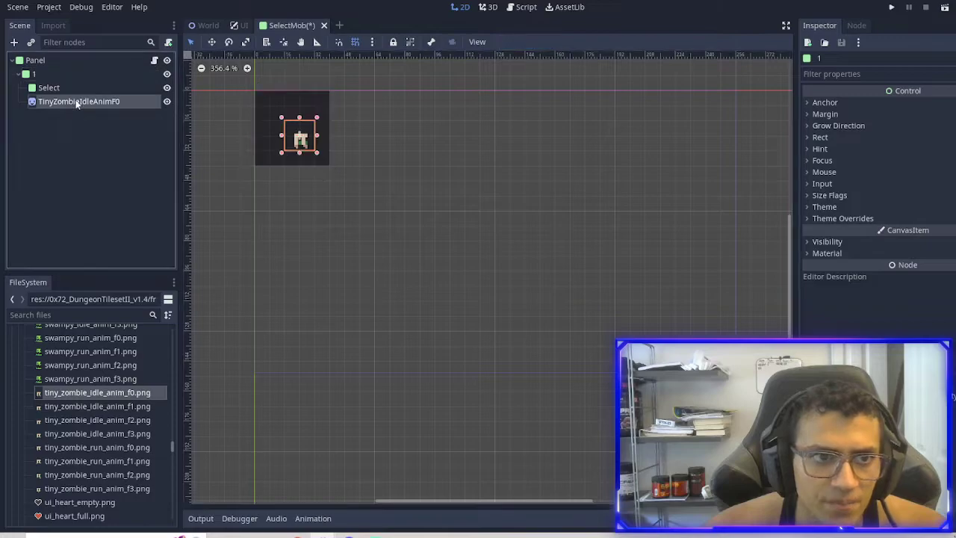
click(840, 199)
click(899, 212)
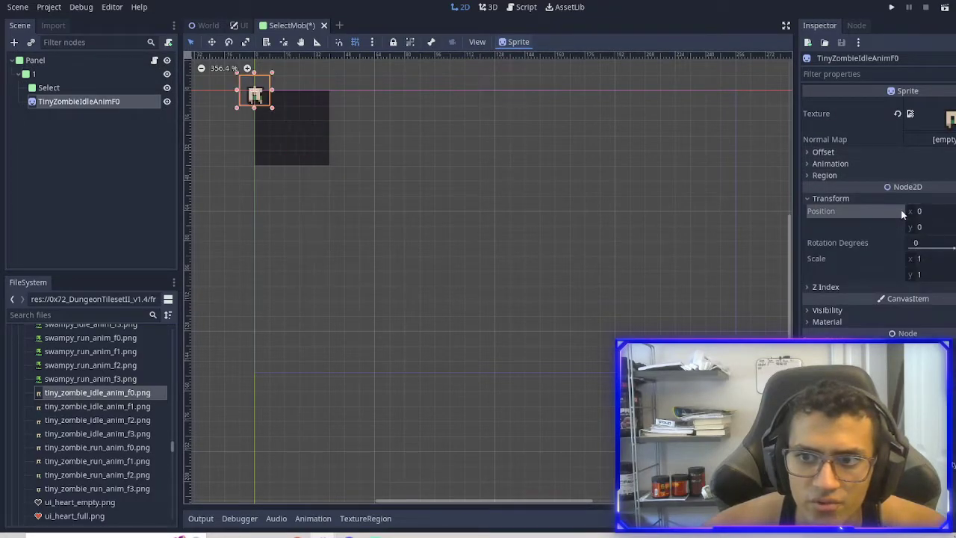
key(ctrl+s)
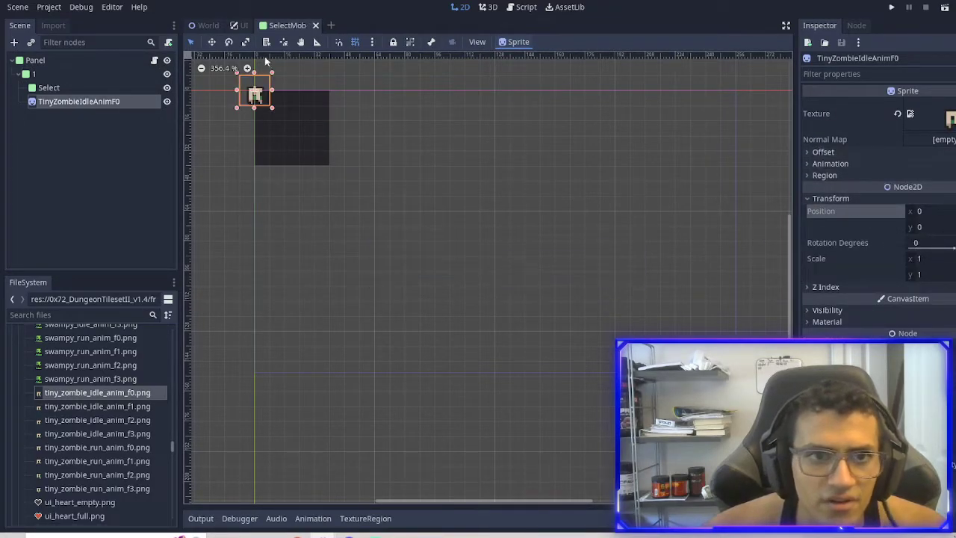
- Hide panel 1 in the SelectMob scene
scroll(297, 109, up, 2)
click(46, 74)
click(166, 74)
click(167, 74)
click(167, 74)
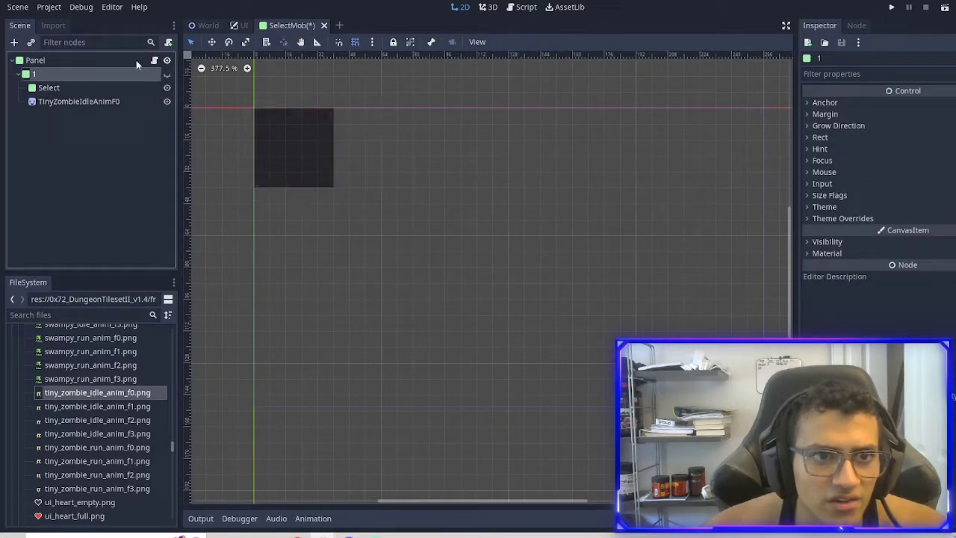
- Stretch the root Panel to about 208 by 32 in the viewport and open its Rect properties
click(141, 63)
drag(335, 193, 669, 173)
click(657, 177)
click(647, 153)
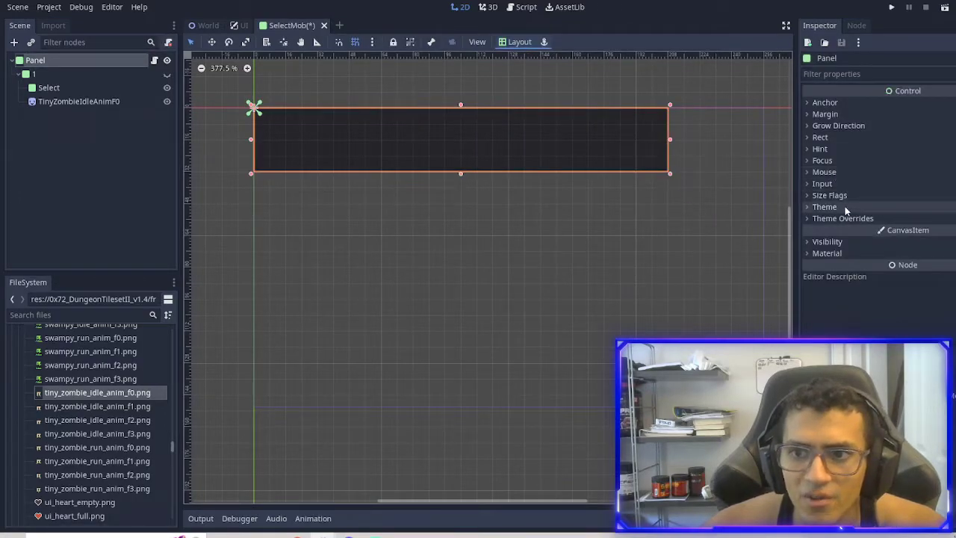
click(832, 138)
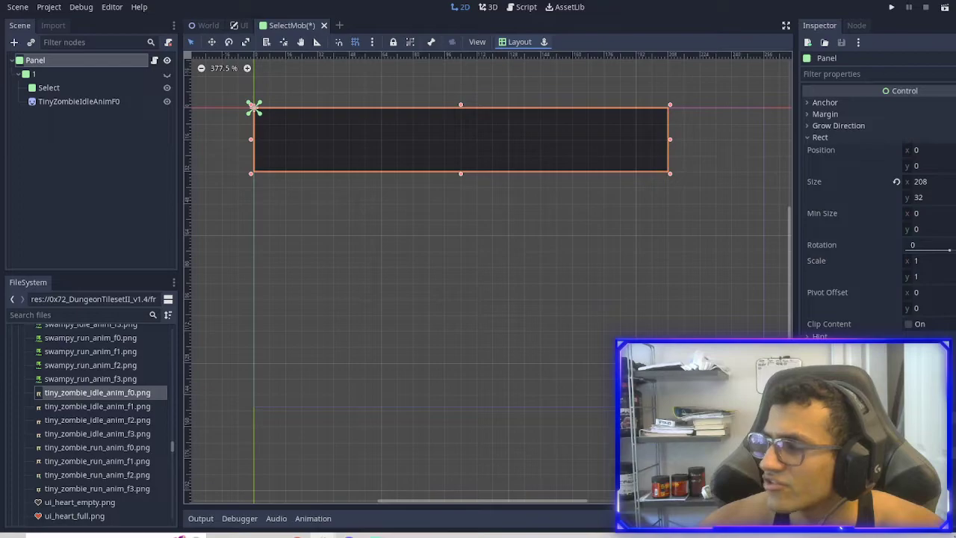
- Set the root Panel's rectangle size to 192 by 24
click(920, 181)
text(192)
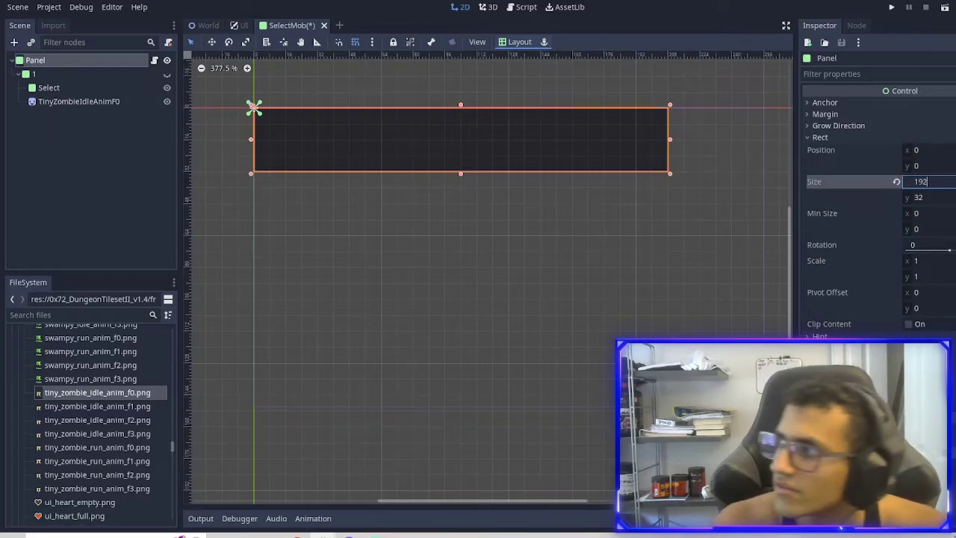
key(Tab)
text(24)
key(Return)
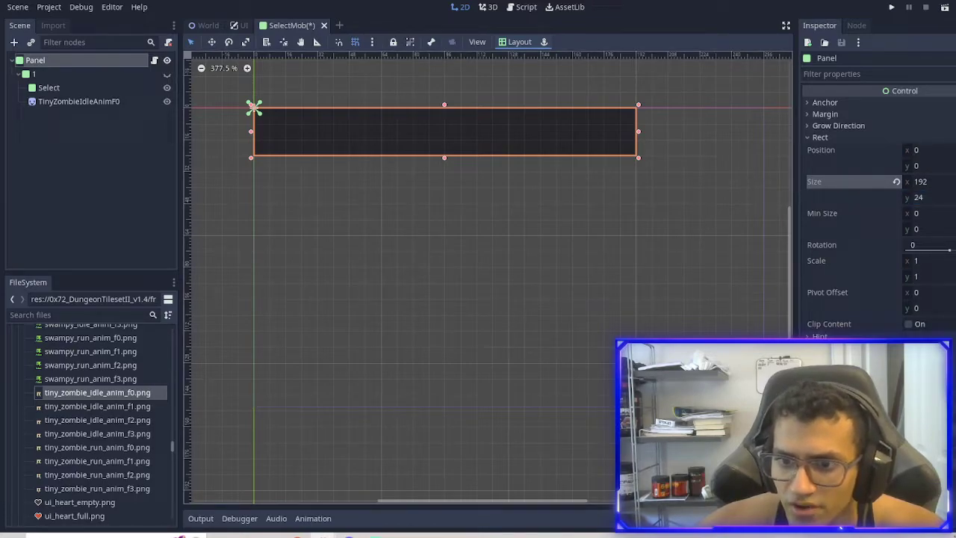
- Add a style box override to the root Panel and set its background color to RGB 24, 24, 24
scroll(821, 244, down, 3)
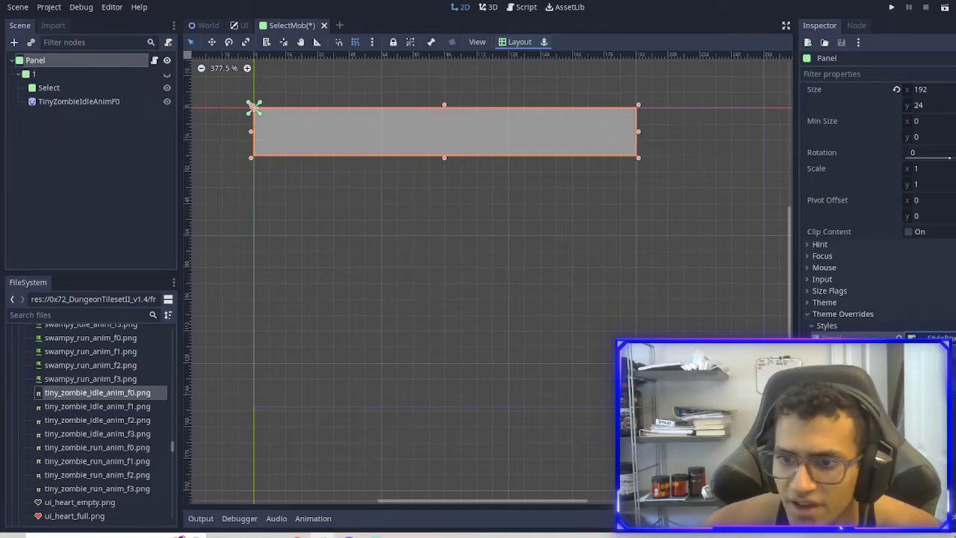
click(934, 338)
scroll(941, 293, down, 3)
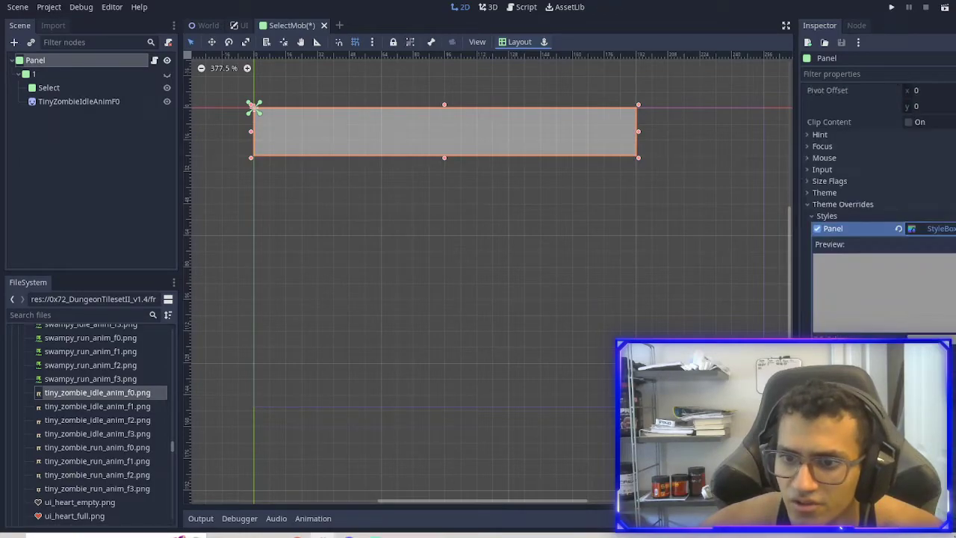
click(939, 285)
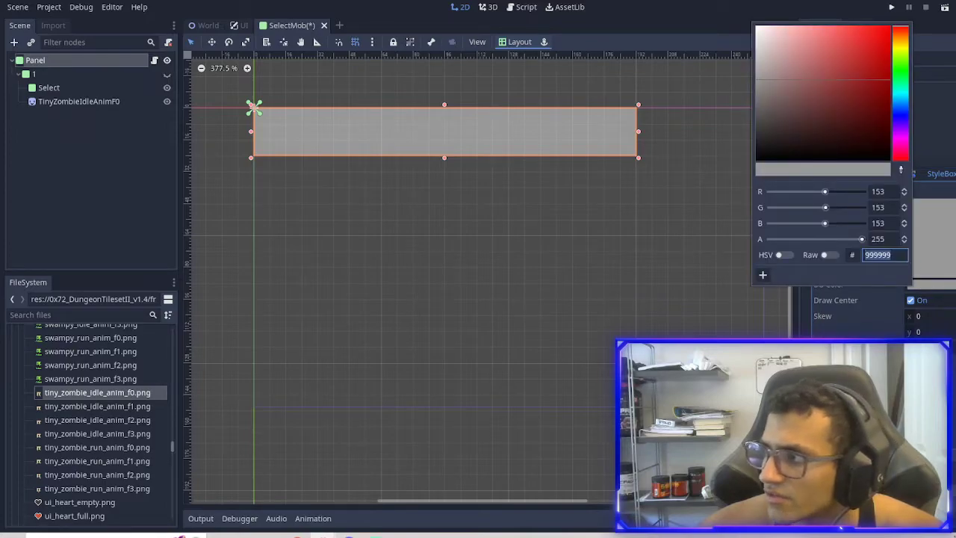
click(881, 192)
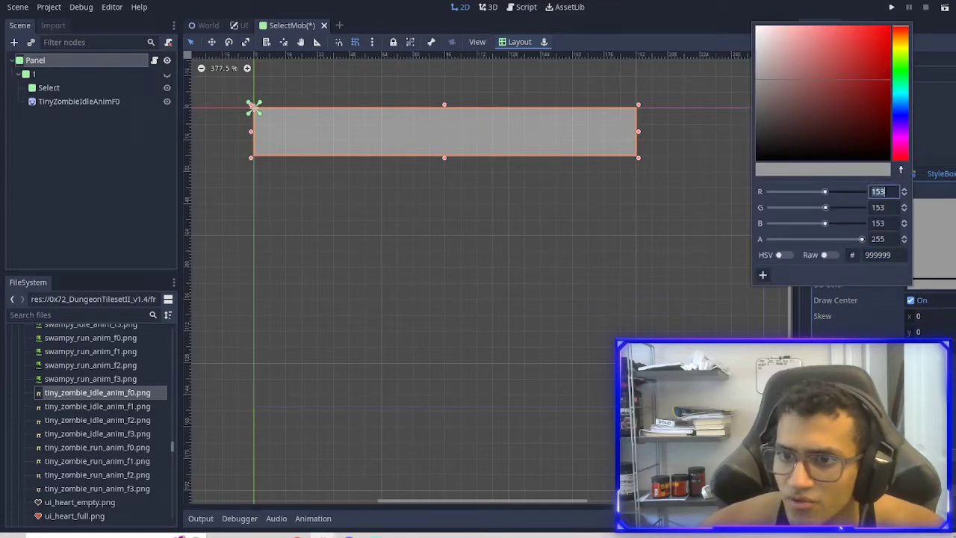
text(24)
key(Tab)
text(24)
key(Tab)
text(24)
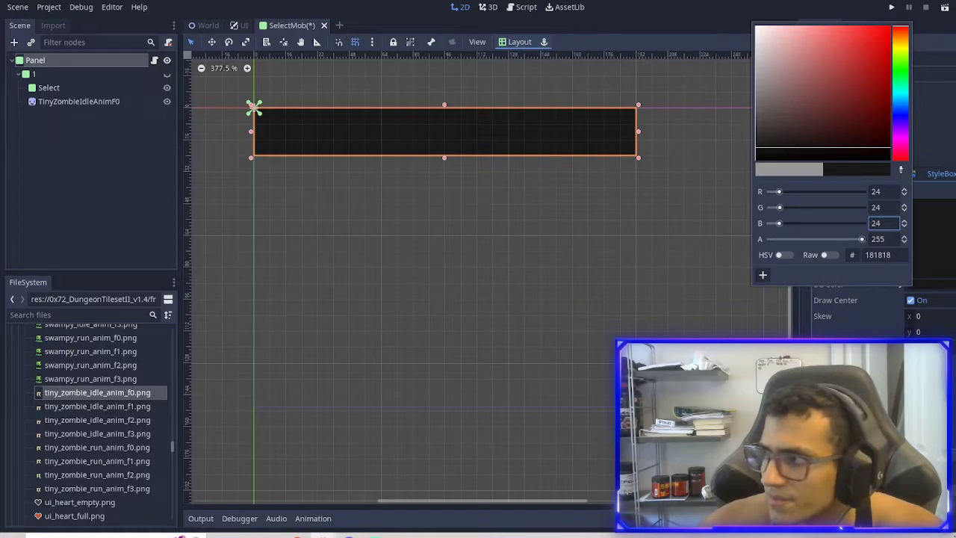
key(Escape)
- Set all four corner radii of the root Panel's style box to 5
scroll(933, 308, down, 2)
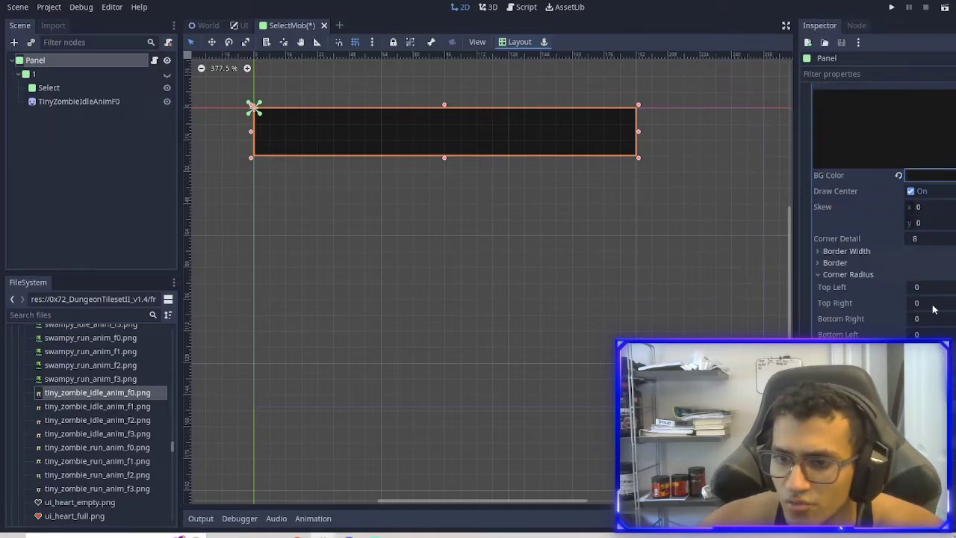
click(925, 292)
text(5)
key(Tab)
text(5)
key(Tab)
text(5)
key(Tab)
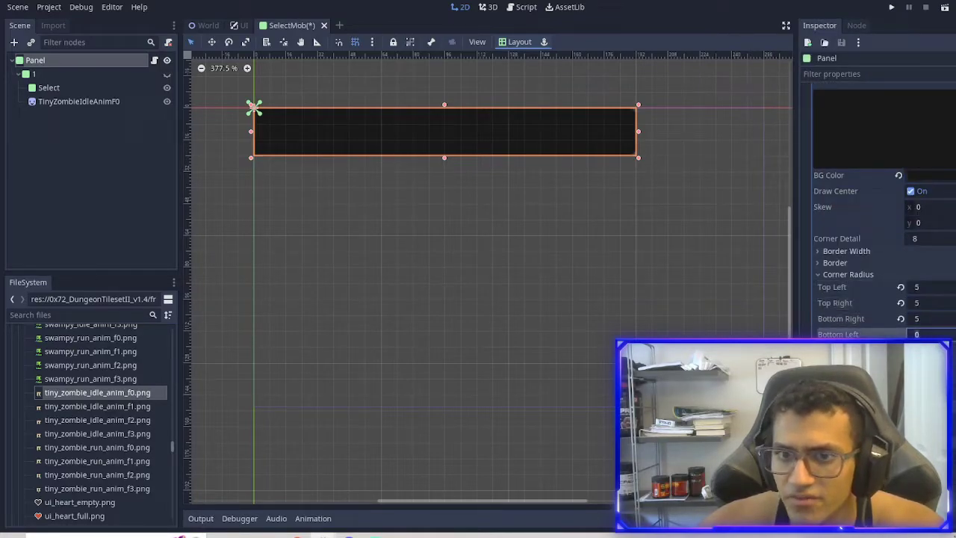
text(5)
key(Return)
click(843, 262)
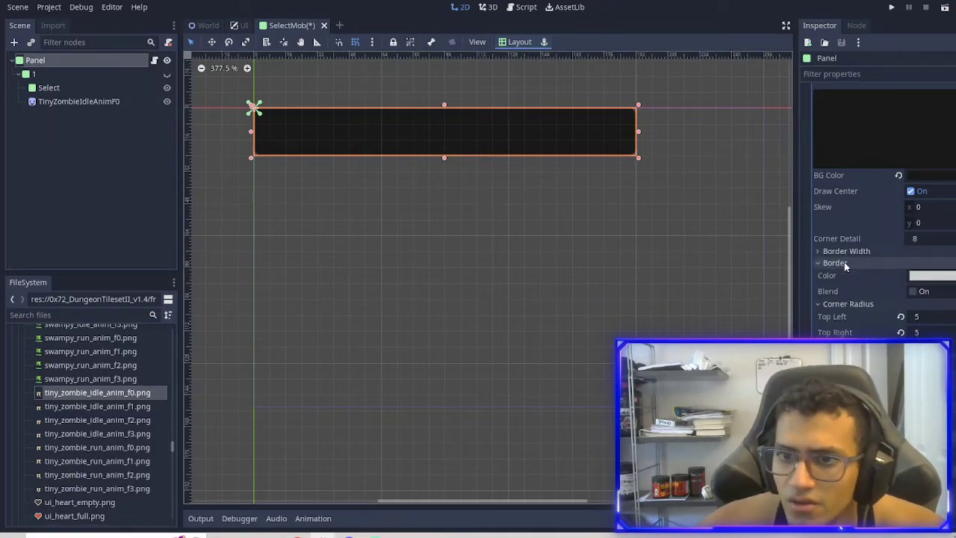
click(843, 262)
click(848, 257)
click(848, 253)
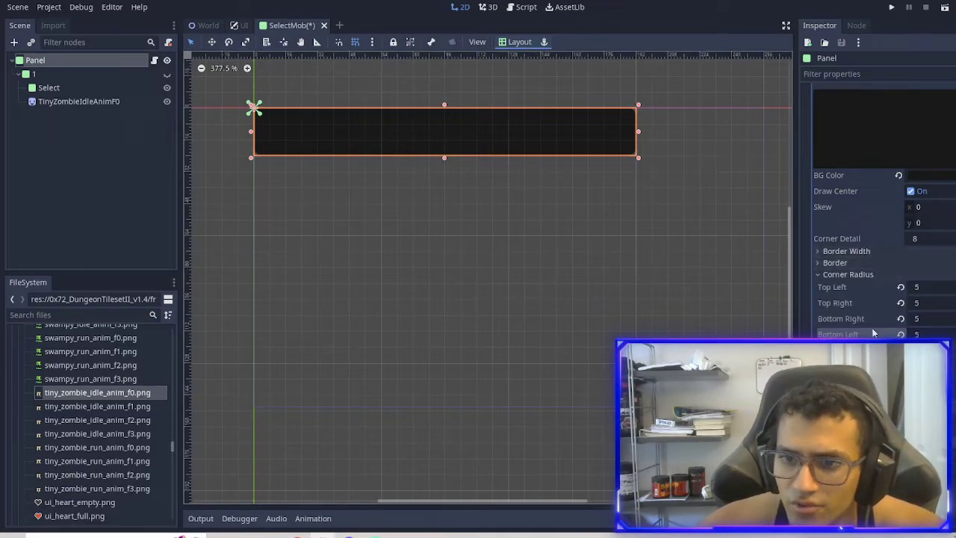
- Set the alpha of the root Panel's modulate color to 200 and save the scene
scroll(857, 224, up, 10)
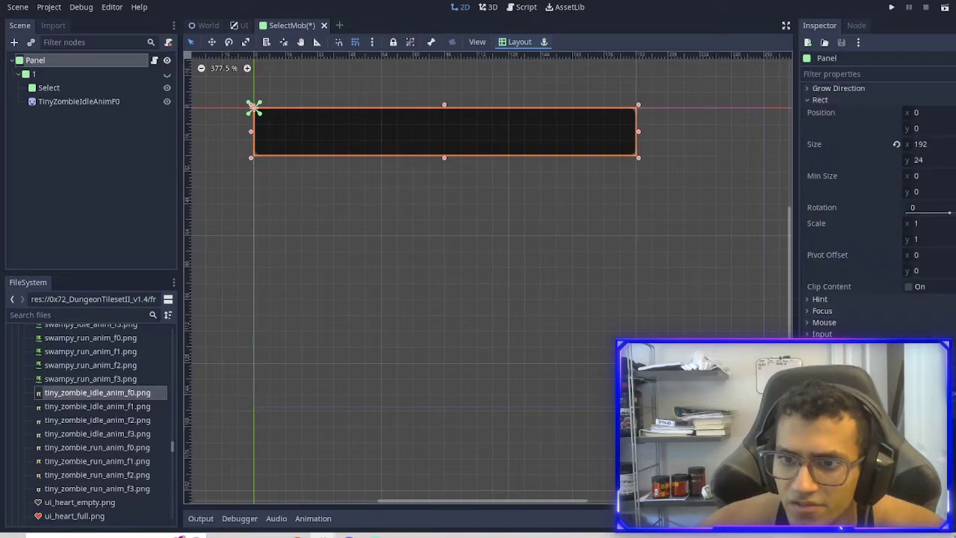
scroll(874, 209, down, 2)
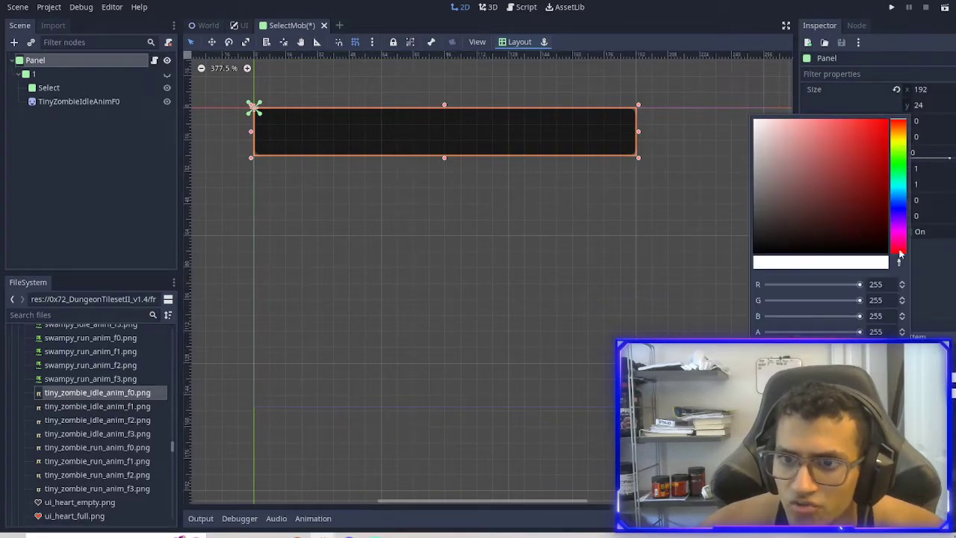
click(876, 332)
text(200)
key(Return)
click(632, 230)
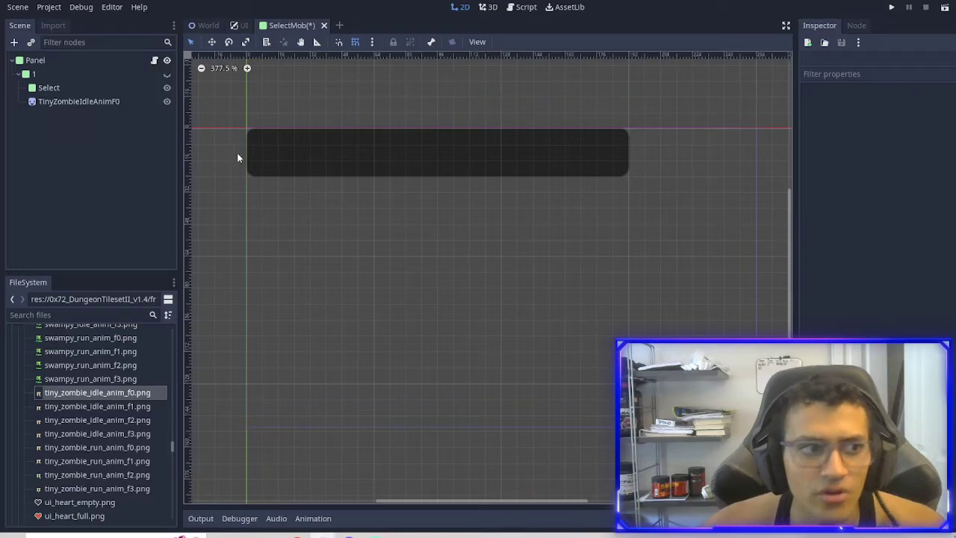
key(ctrl+s)
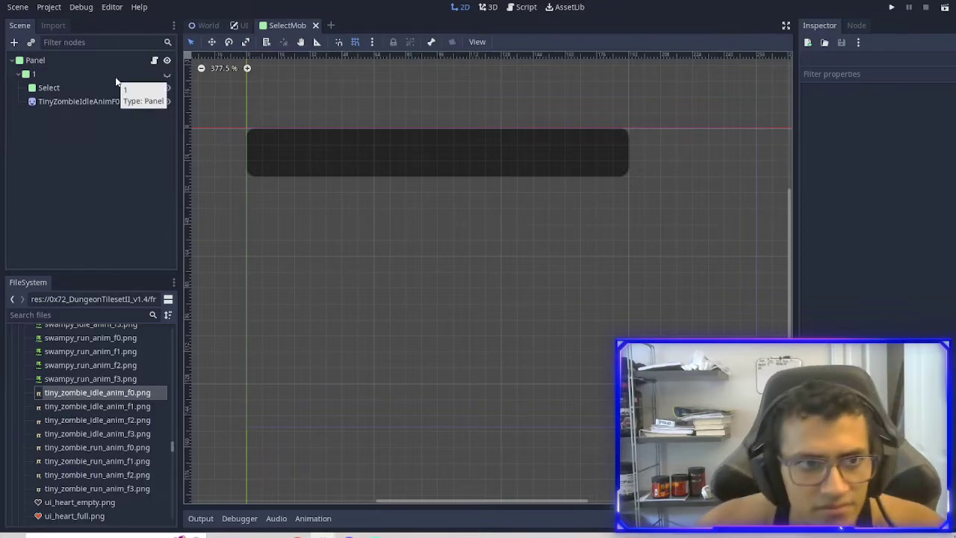
- Make panel 1 visible and try to shrink its Select panel to about 24 by 24 in the viewport
click(168, 75)
scroll(246, 128, up, 4)
click(245, 131)
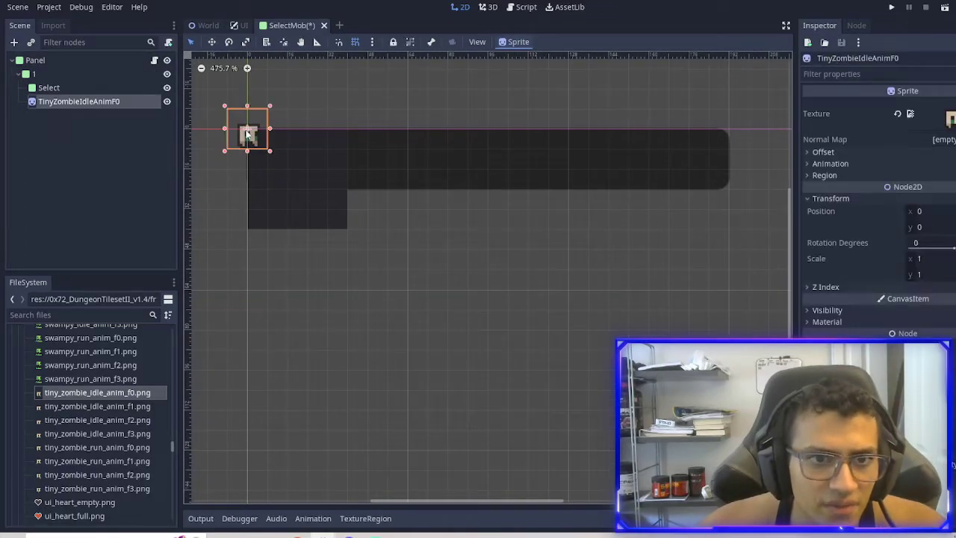
click(333, 199)
drag(352, 230, 318, 192)
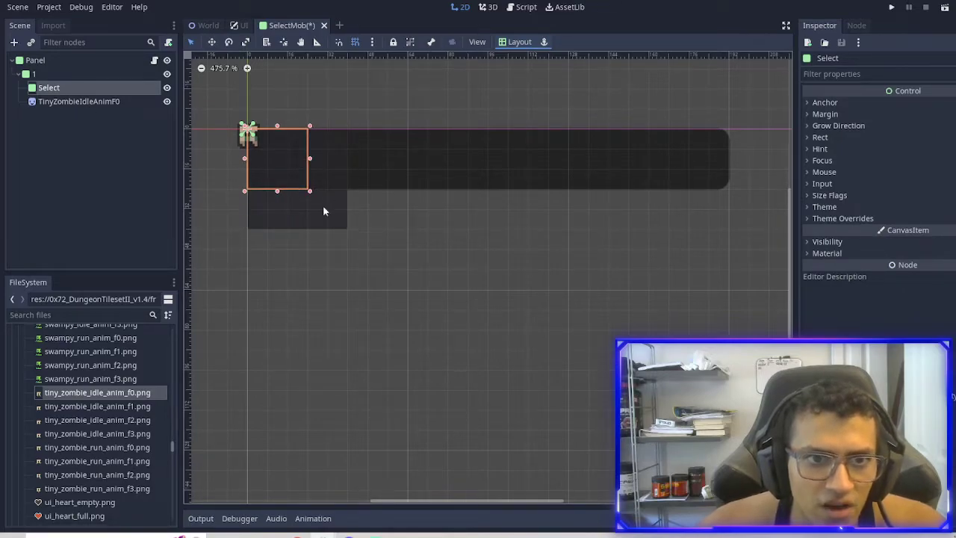
- Set panel 1's rectangle size to 24 by 24
click(318, 224)
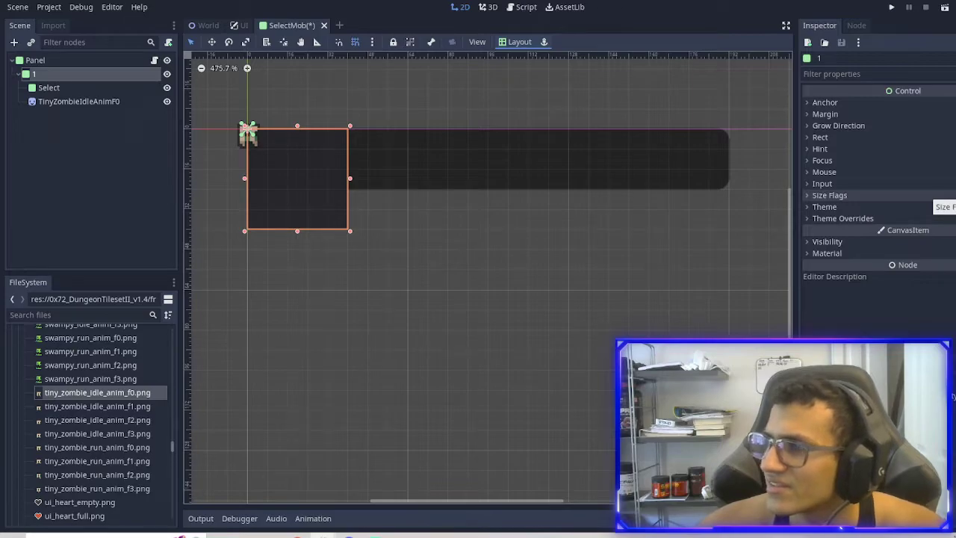
scroll(333, 117, up, 3)
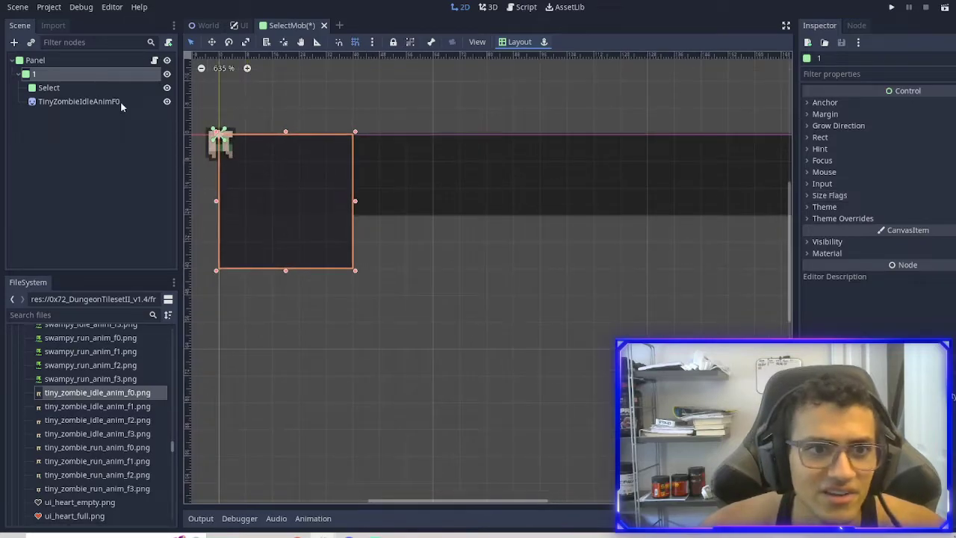
click(833, 140)
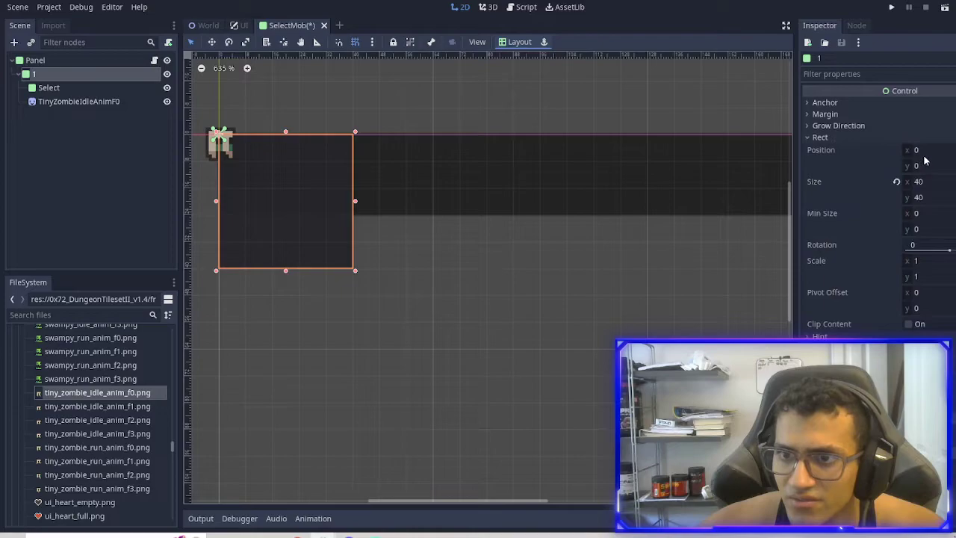
click(923, 181)
text(24)
key(Tab)
text(24)
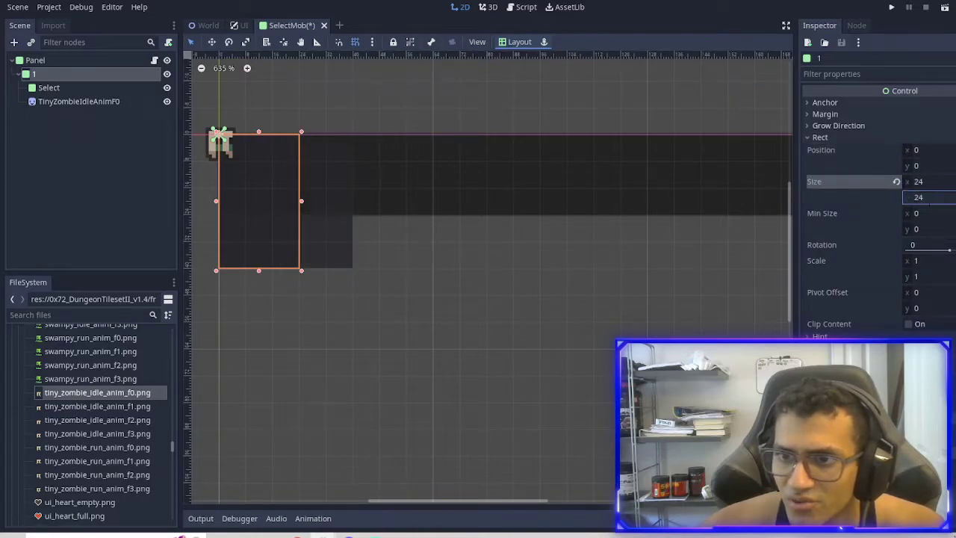
key(Return)
- Set the Select panel's rectangle size to 24 by 24
click(49, 89)
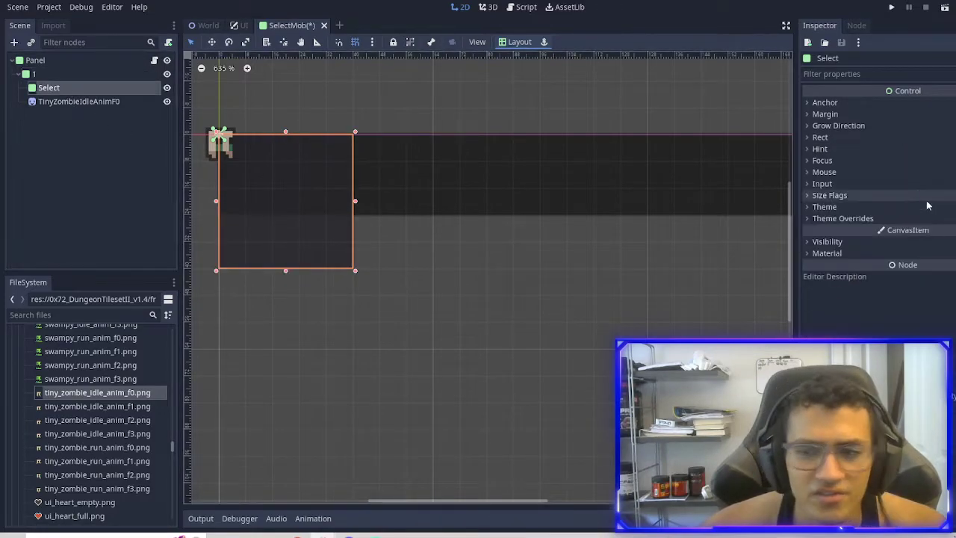
click(820, 137)
click(920, 181)
text(24)
key(Tab)
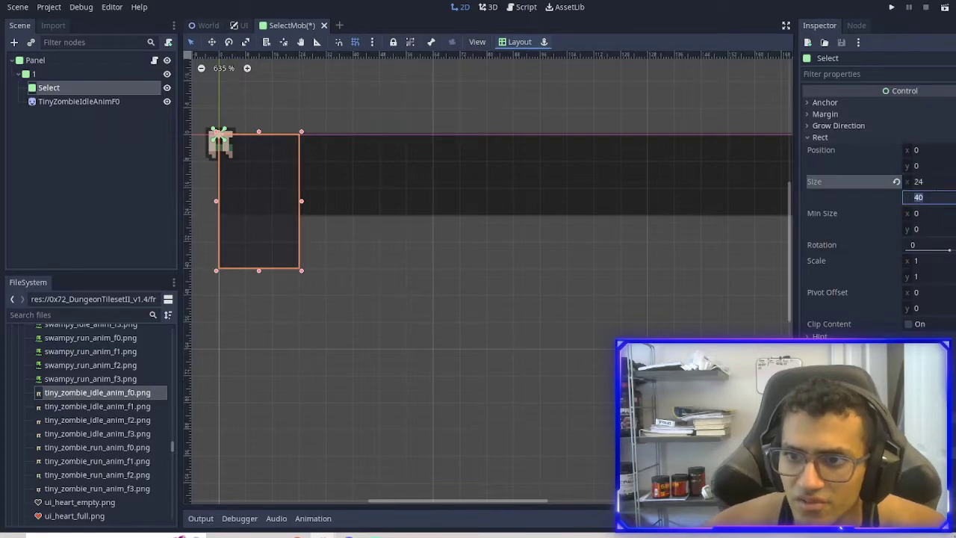
text(24)
key(Return)
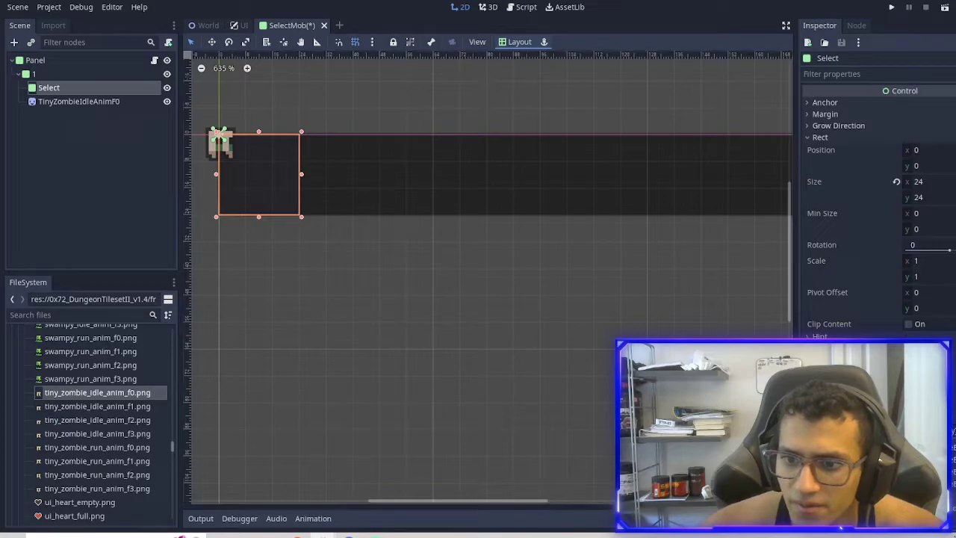
- Add a style box override to the Select panel with rounded corners and border blending
click(933, 460)
scroll(877, 224, down, 2)
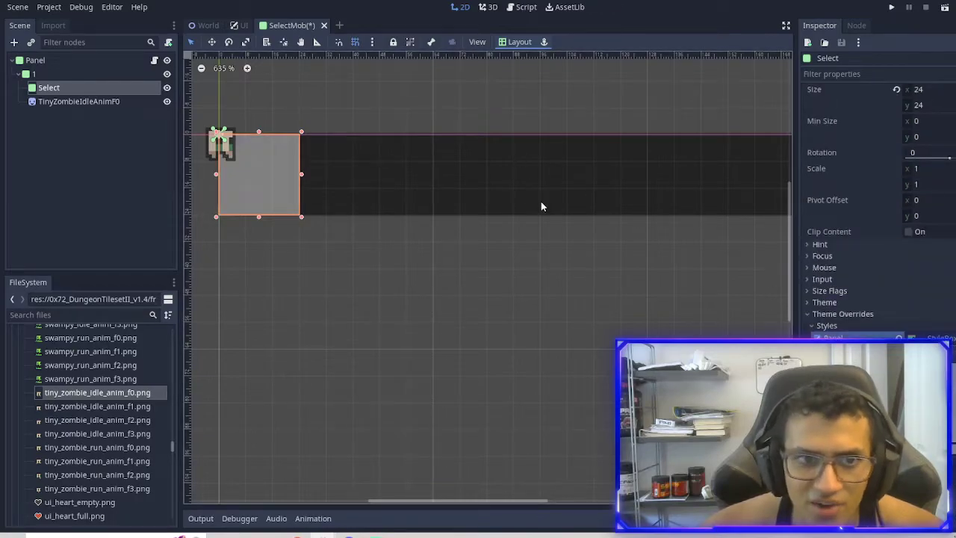
scroll(873, 314, down, 5)
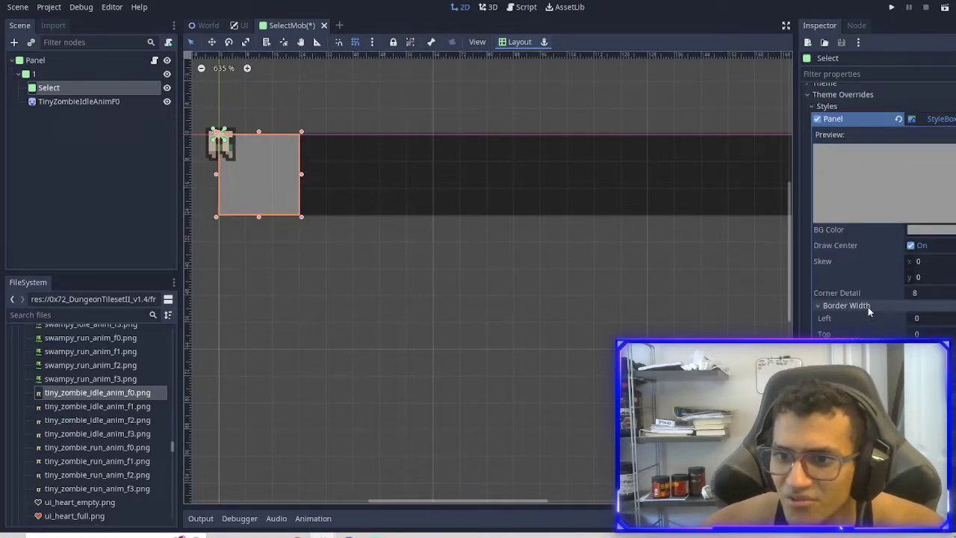
scroll(868, 306, down, 2)
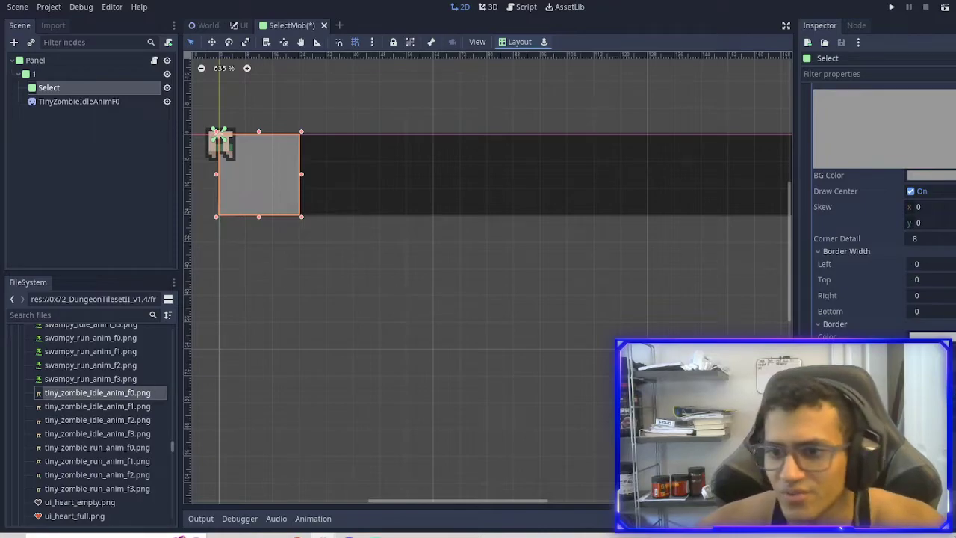
key(shift+Tab)
key(shift+Tab)
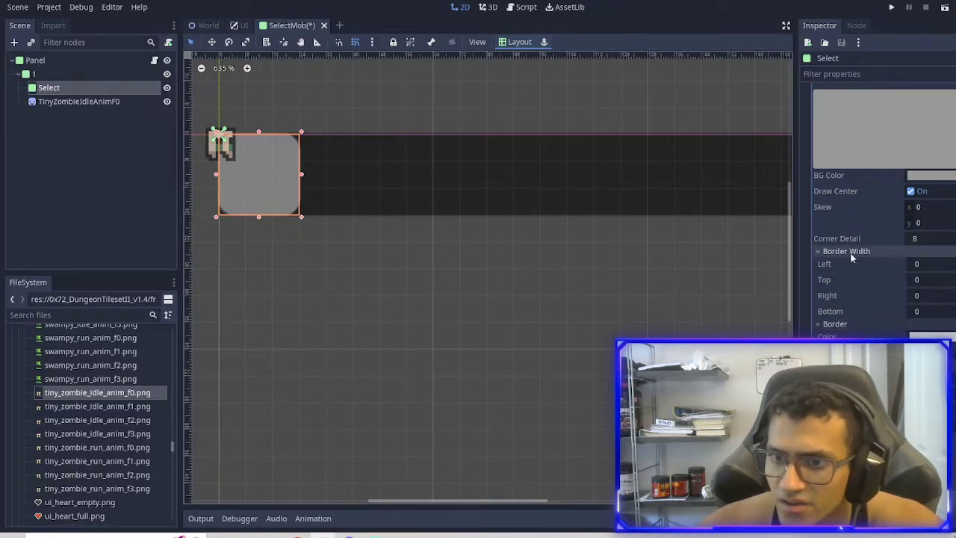
- Set the left, top, right and bottom border widths of the Select panel's style box to 10
click(935, 268)
text(10)
double_click(933, 265)
key(ctrl+x)
key(ctrl+v)
click(932, 280)
key(ctrl+v)
click(933, 297)
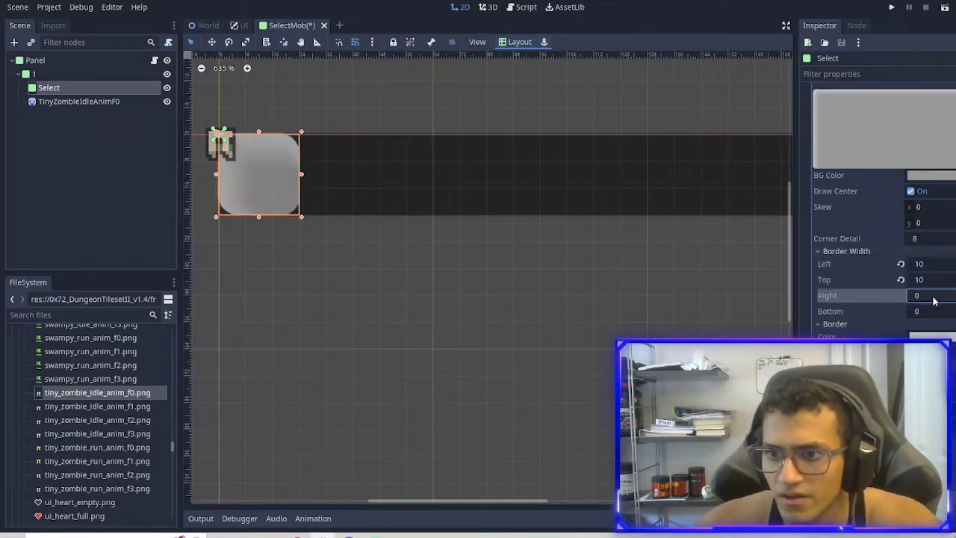
key(ctrl+v)
click(933, 312)
text(10)
key(Return)
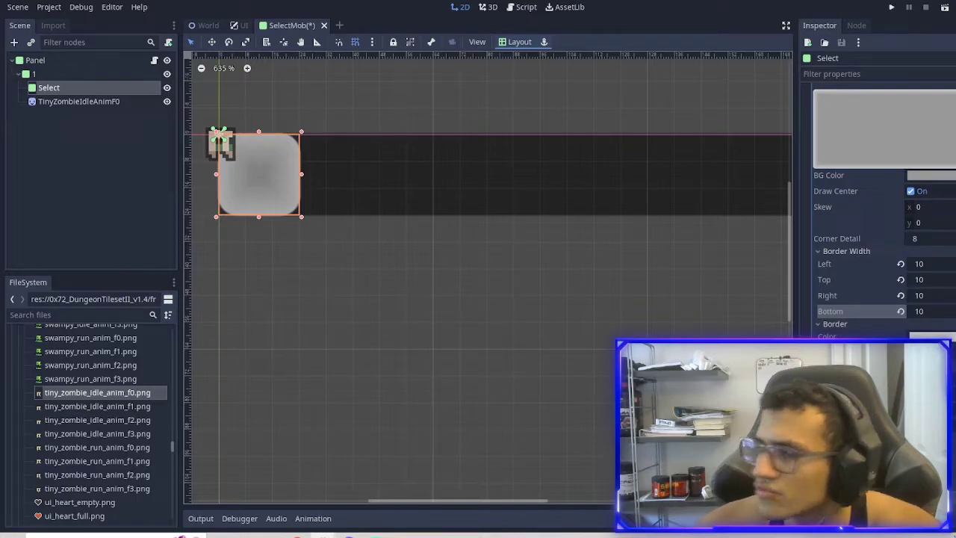
- Make the background color of the Select panel's style box fully transparent with an alpha of 0
click(933, 176)
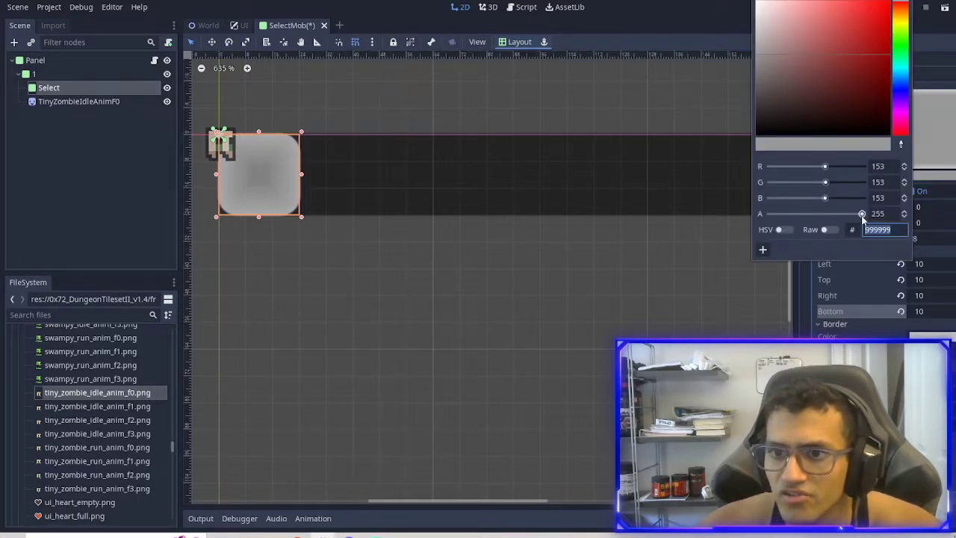
drag(862, 215, 690, 209)
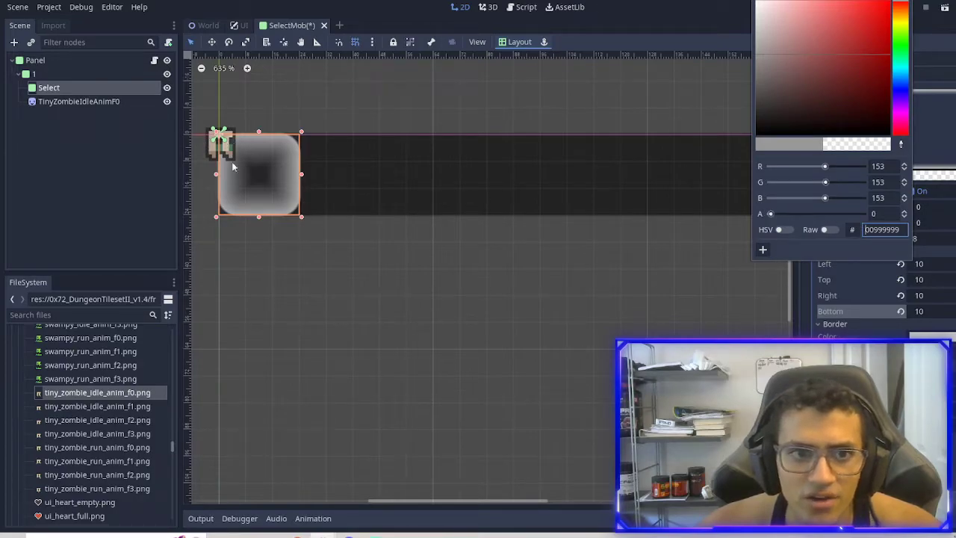
click(134, 88)
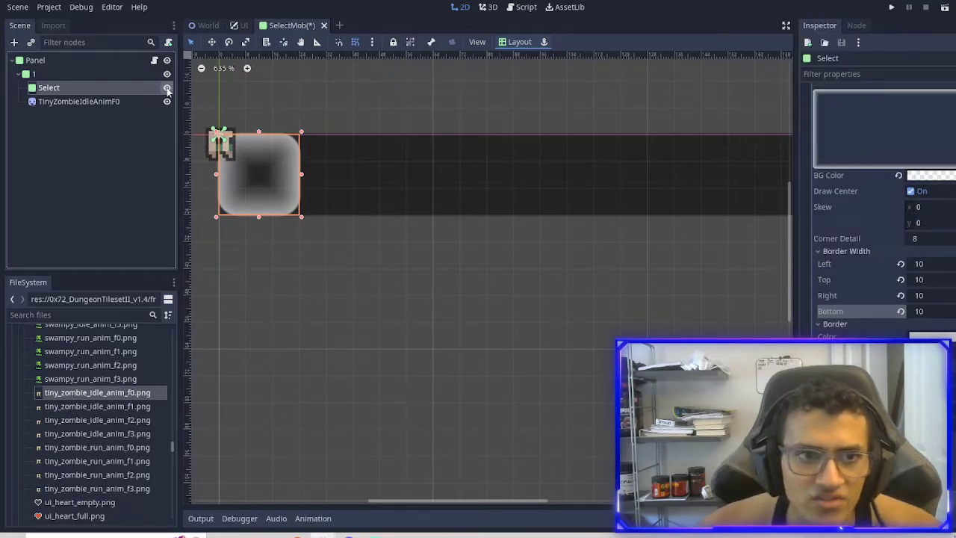
- Toggle the Select panel's visibility to compare the slot with and without its highlight, leaving it shown, and select panel 1
click(166, 88)
click(167, 88)
click(167, 88)
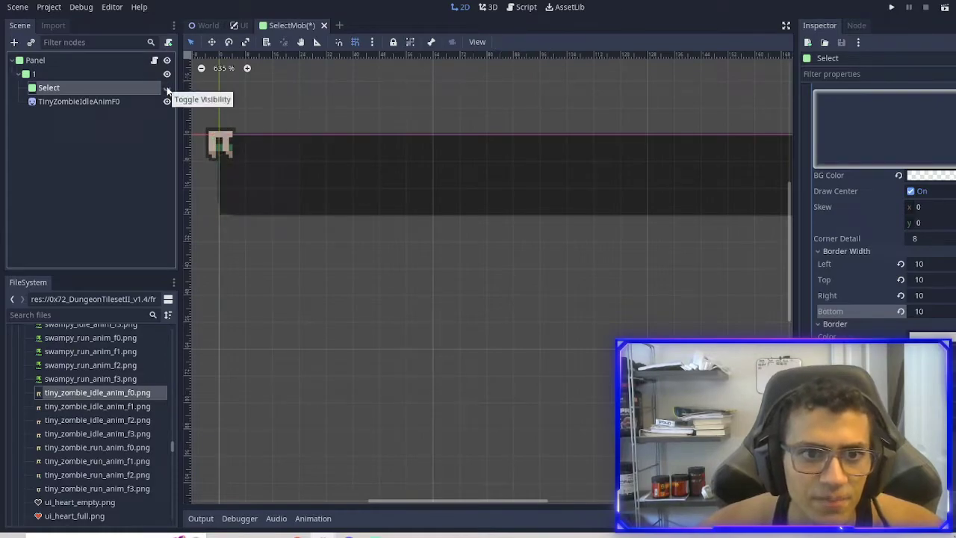
click(167, 88)
click(67, 73)
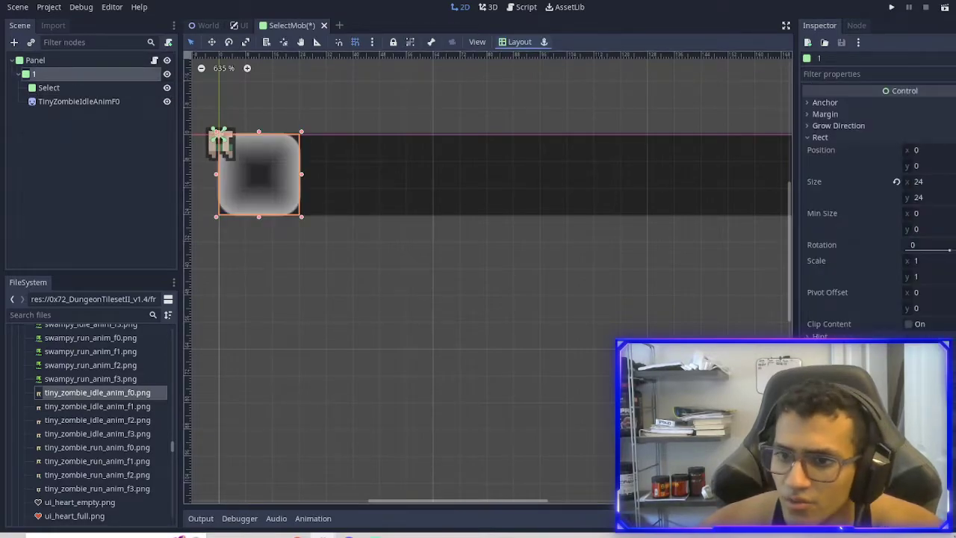
- Make panel 1 and its contents partly transparent by lowering the alpha of its white modulate color
scroll(877, 209, down, 2)
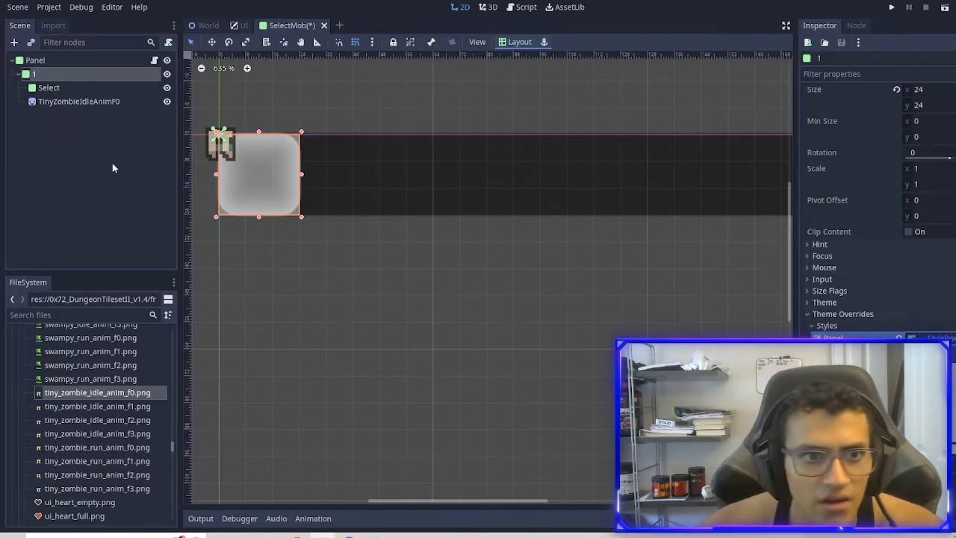
scroll(772, 209, down, 3)
scroll(808, 220, down, 5)
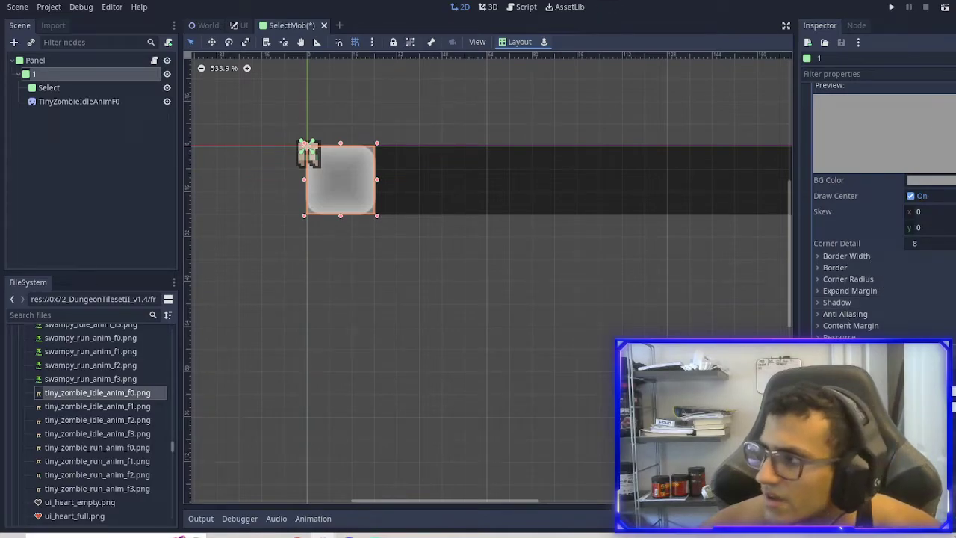
click(953, 389)
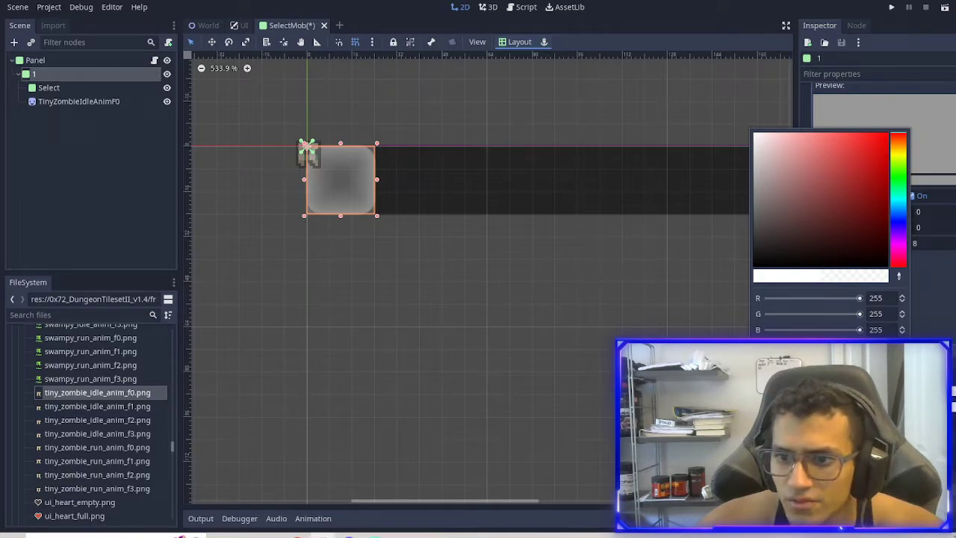
click(948, 187)
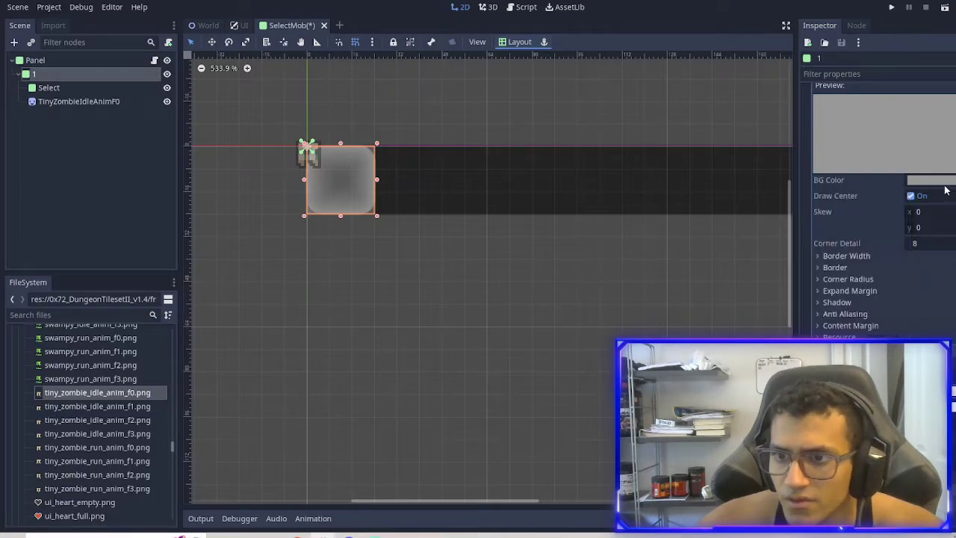
- Set all four corner radii of panel 1's style box to 5
click(858, 267)
click(847, 268)
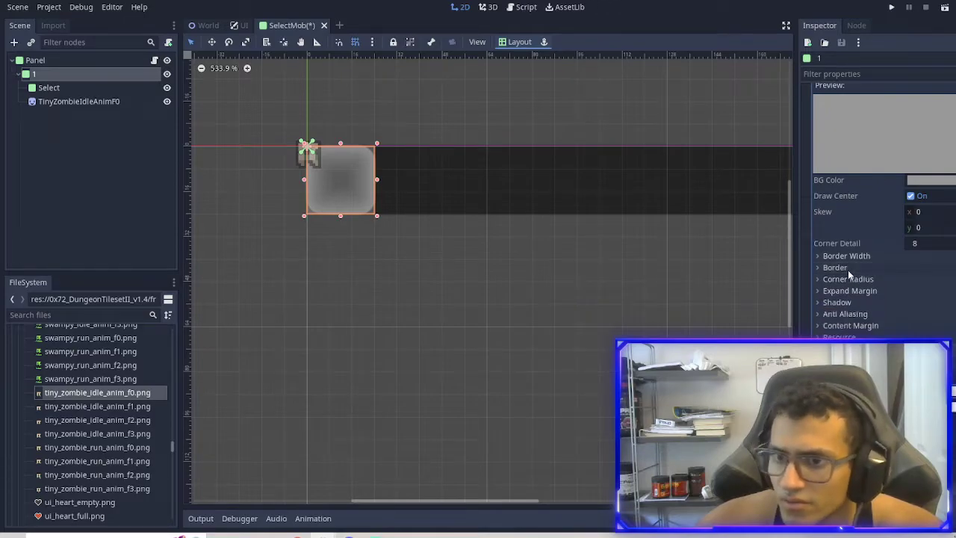
click(851, 279)
click(924, 292)
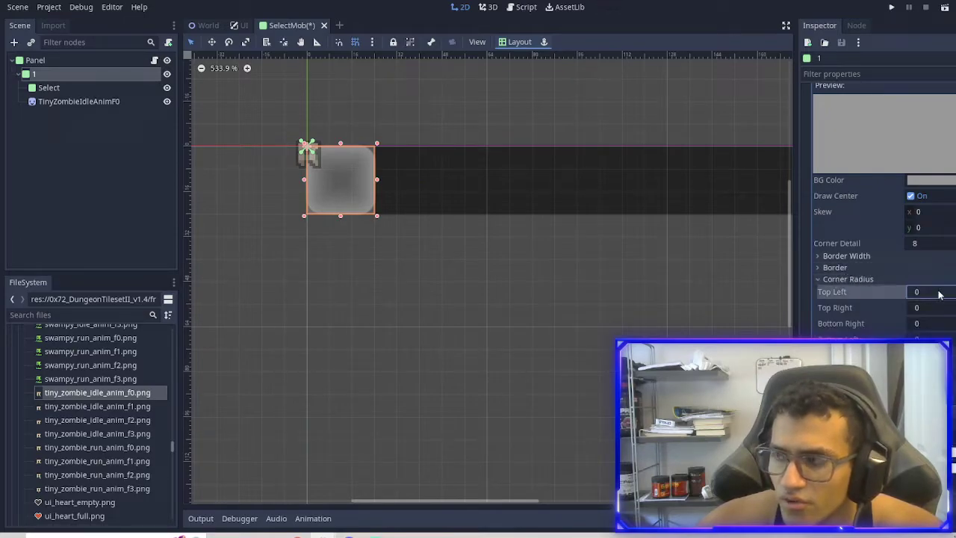
text(5)
click(938, 308)
text(5)
click(927, 323)
text(5)
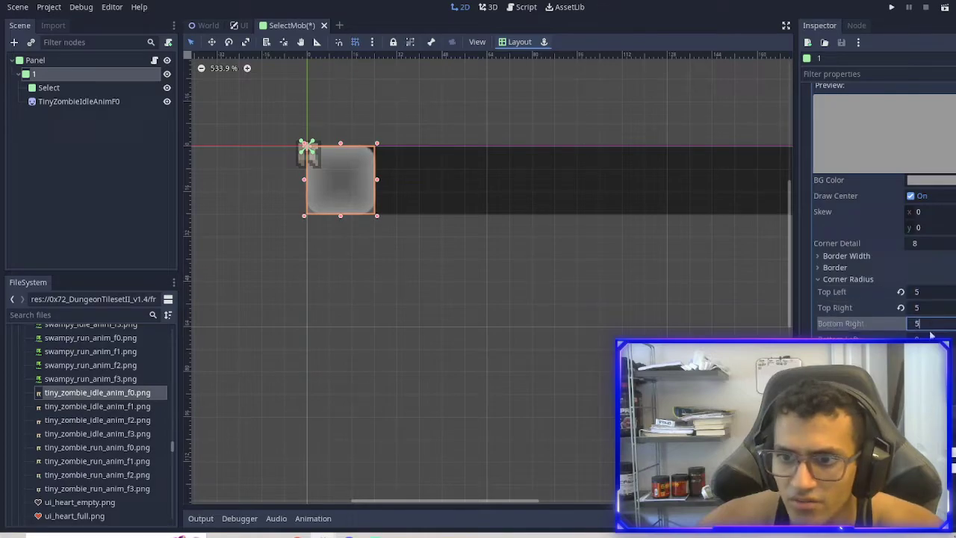
click(926, 337)
text(5)
key(Return)
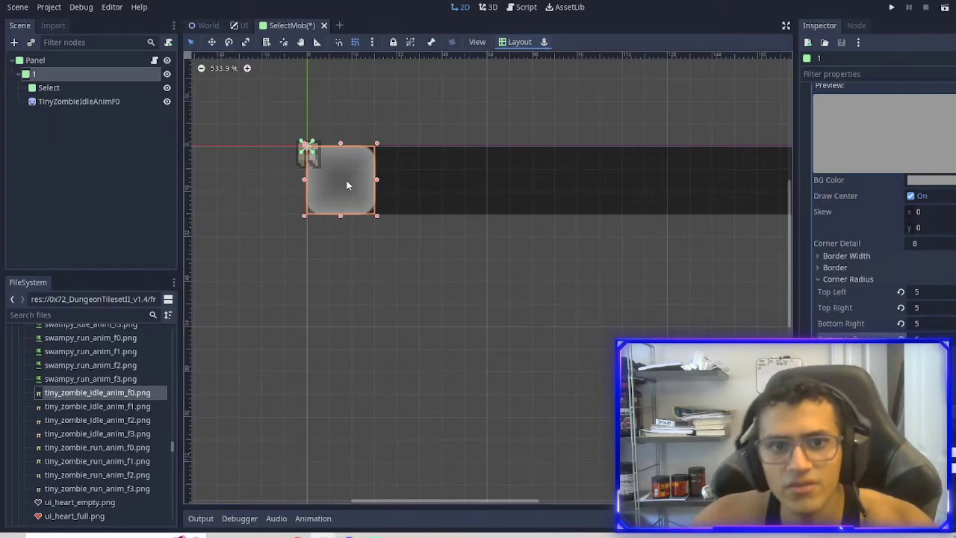
- Check the background color of panel 1's style box, leaving it as it is
click(79, 101)
click(91, 88)
click(107, 74)
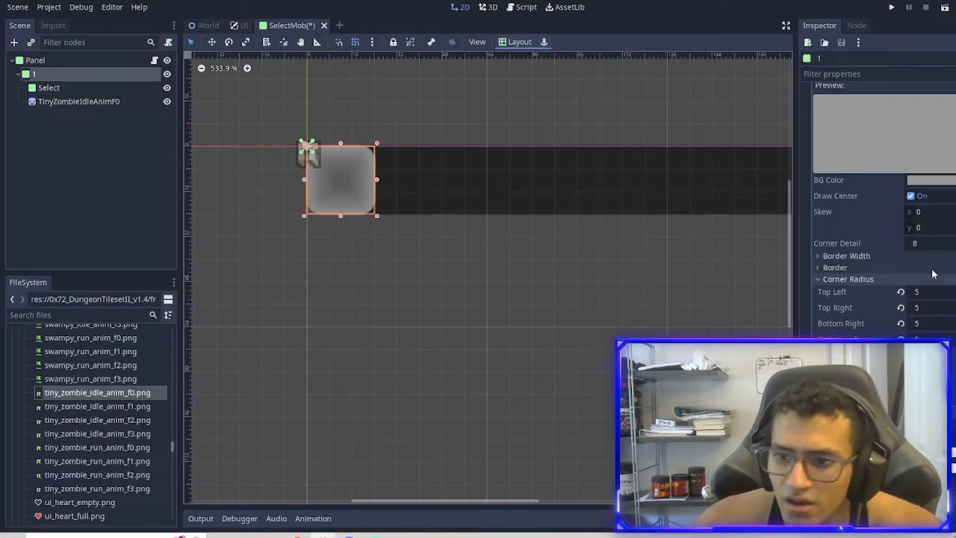
scroll(883, 256, up, 3)
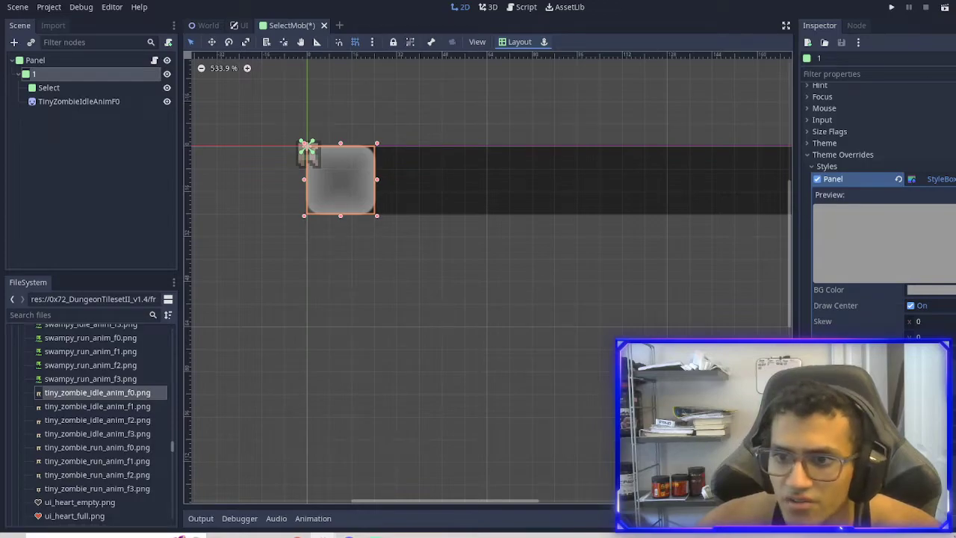
click(945, 292)
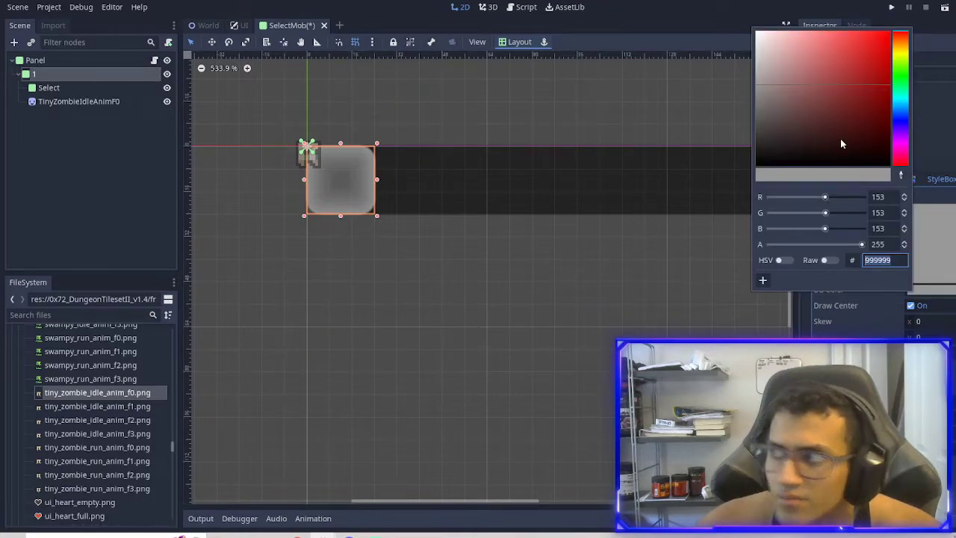
click(348, 245)
click(70, 75)
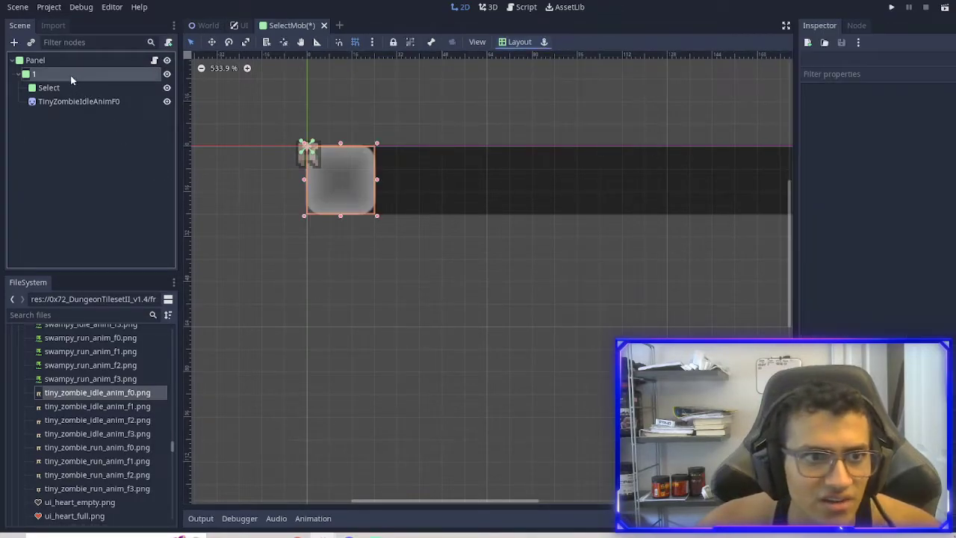
- Lock the Select panel and its parent panel 1 in place
click(43, 100)
scroll(356, 161, up, 4)
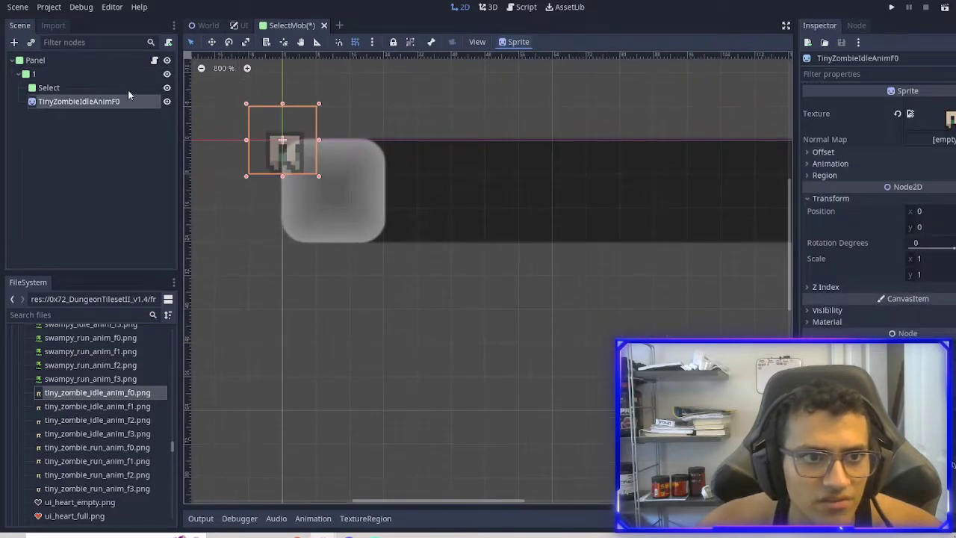
click(130, 88)
click(393, 42)
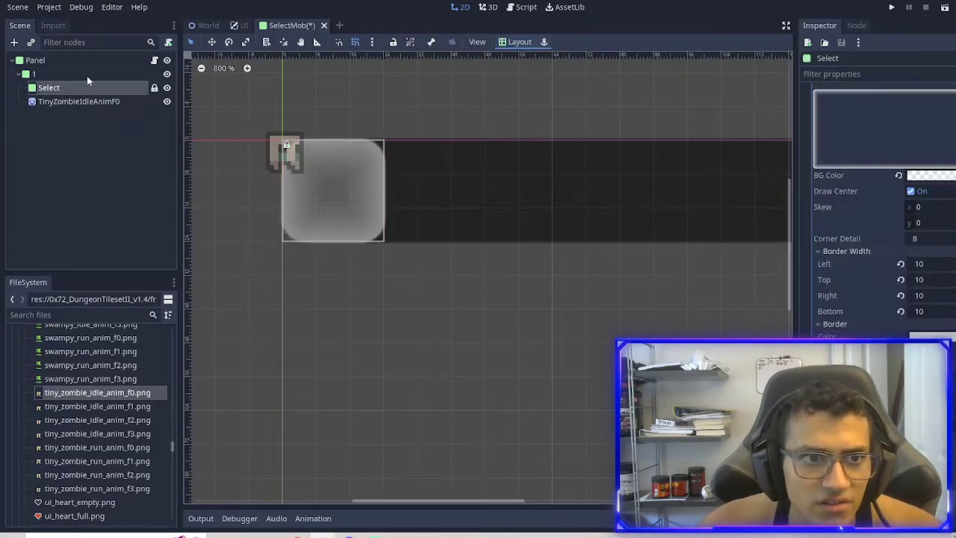
click(87, 76)
click(393, 42)
- Turn off grid snapping and center the tiny zombie sprite in the first slot at position 12, 12
click(89, 101)
drag(299, 133, 352, 192)
click(356, 45)
drag(364, 230, 340, 206)
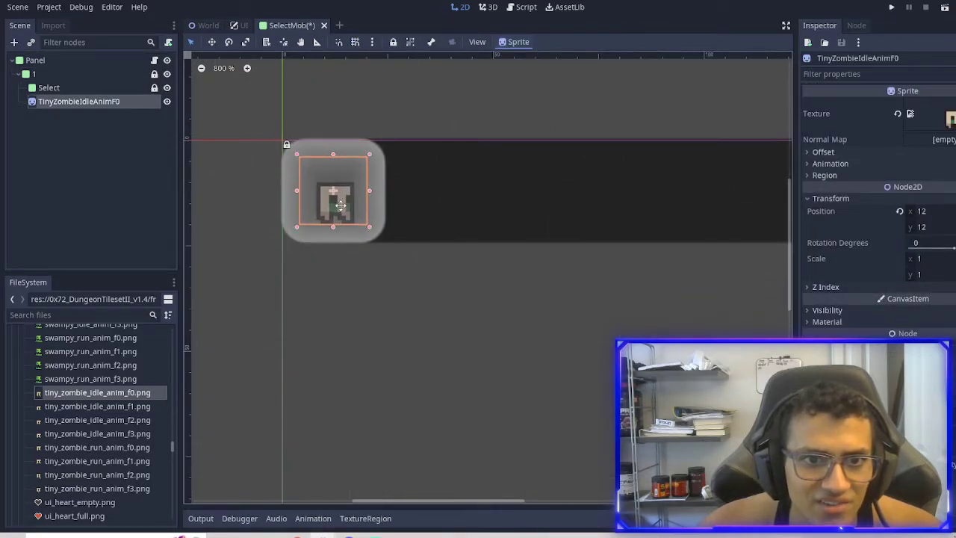
scroll(342, 209, down, 1)
scroll(343, 210, down, 1)
scroll(358, 213, up, 2)
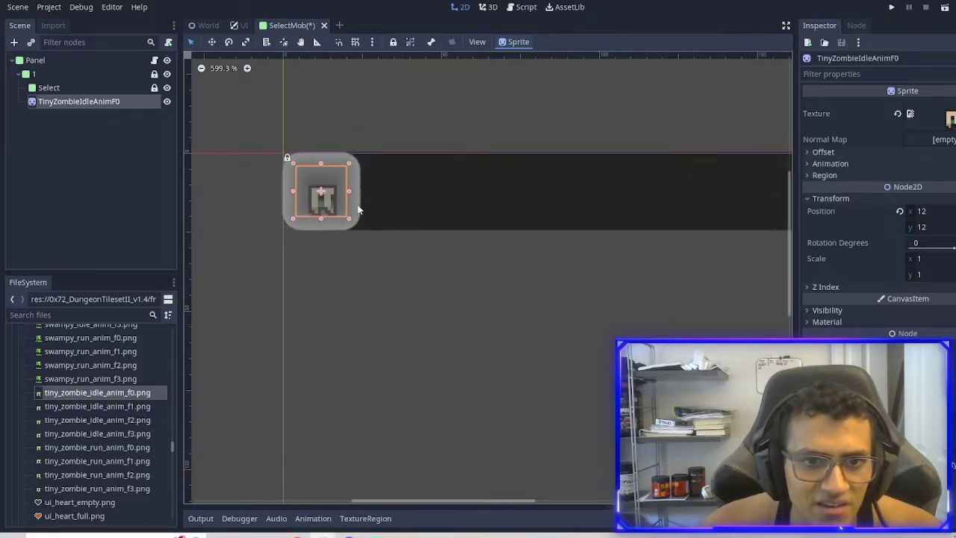
drag(327, 211, 322, 202)
- Deselect the sprite and save the SelectMob scene
scroll(385, 289, down, 14)
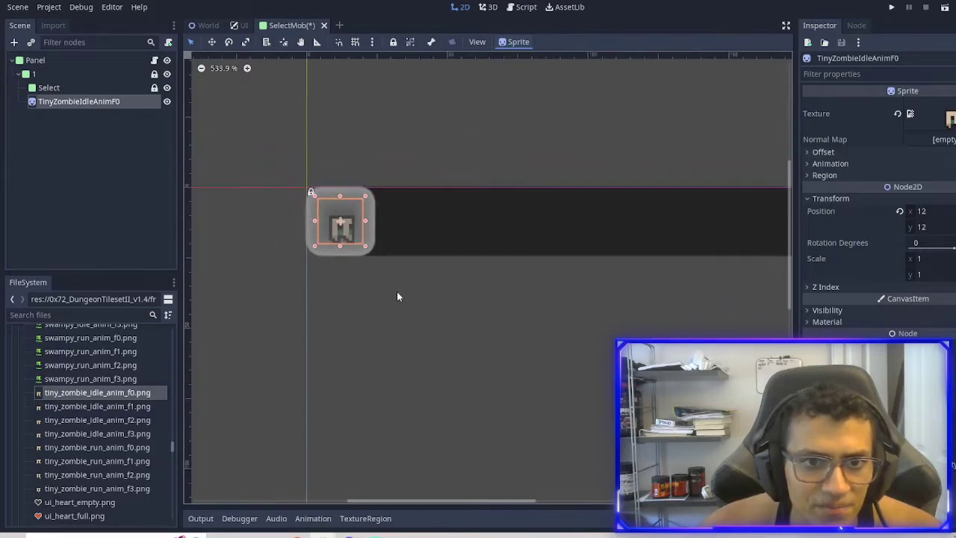
click(557, 341)
middle_drag(557, 344, 492, 298)
key(ctrl+s)
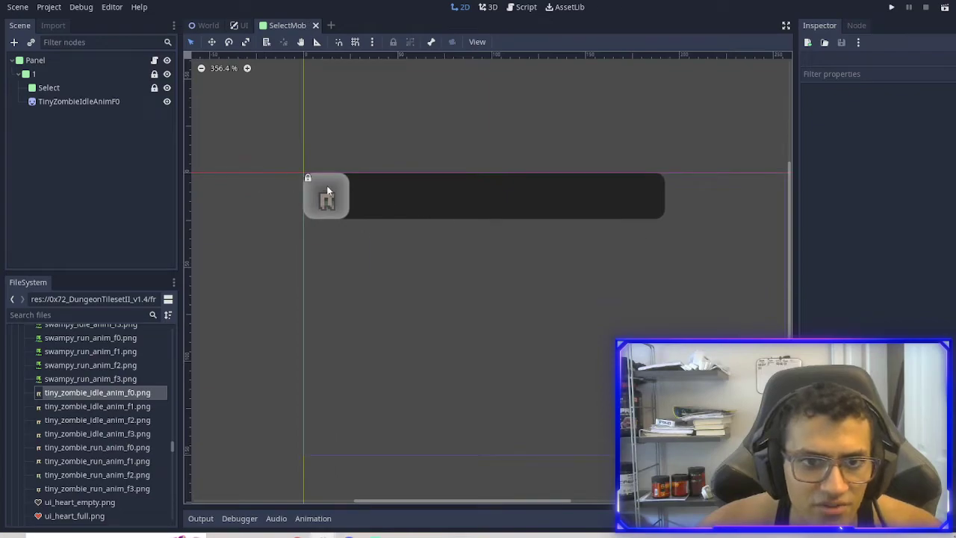
- Duplicate panel 1 together with its Select panel and zombie sprite
click(62, 75)
key(ctrl+d)
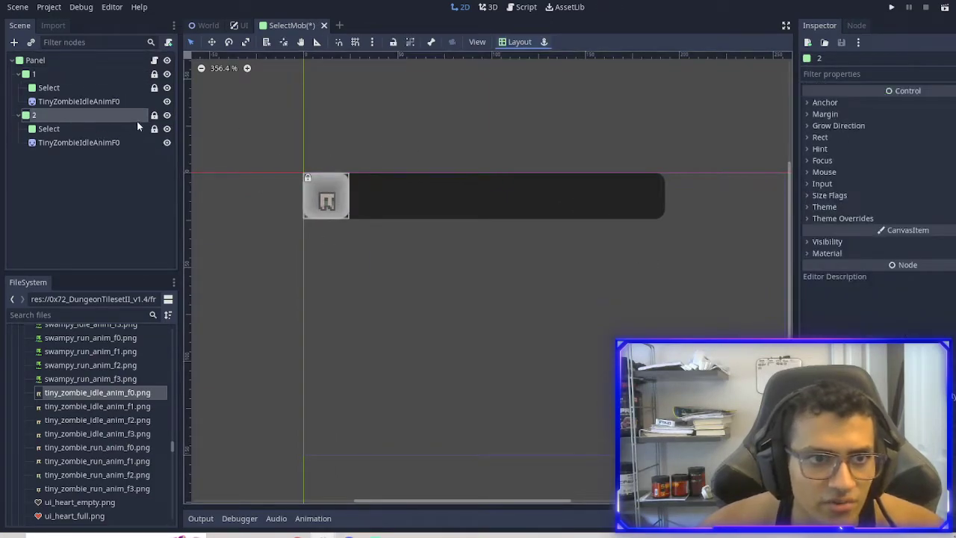
double_click(121, 143)
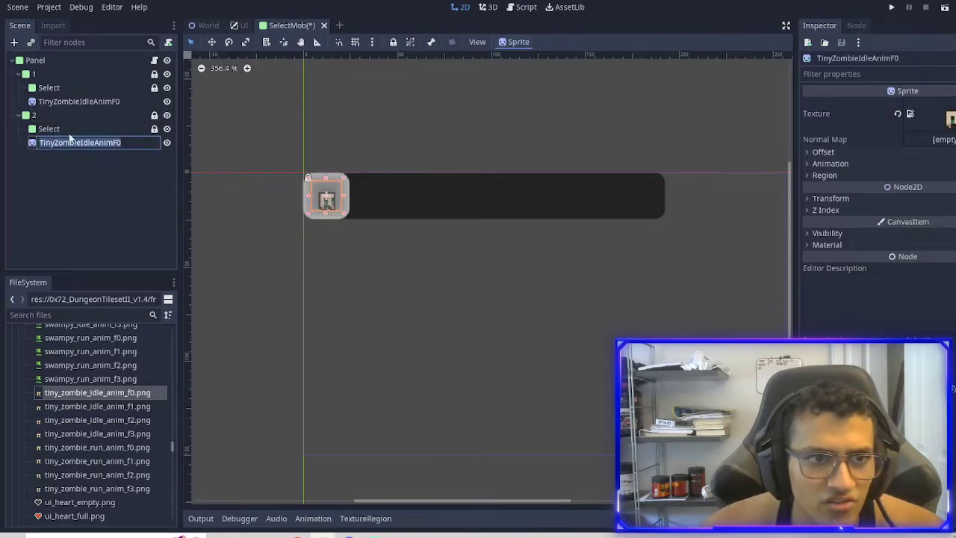
click(452, 213)
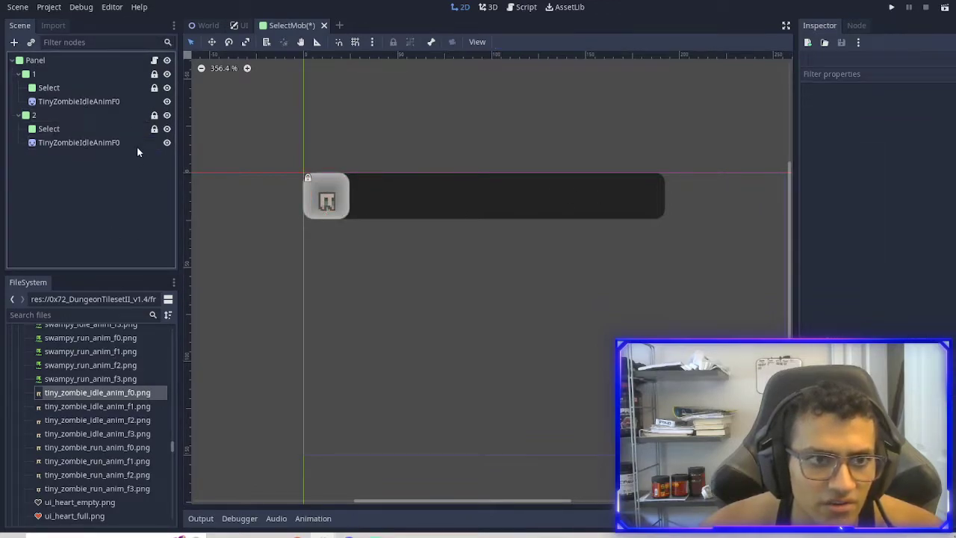
scroll(124, 405, down, 3)
- Rename the TinyZombieIdleAnimF0 sprites in both panels to Image
double_click(78, 102)
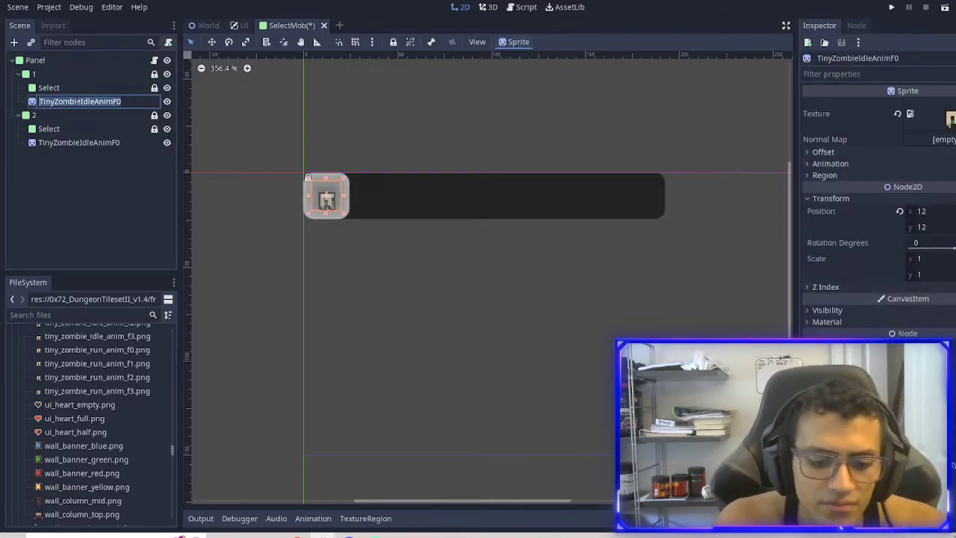
text(Image)
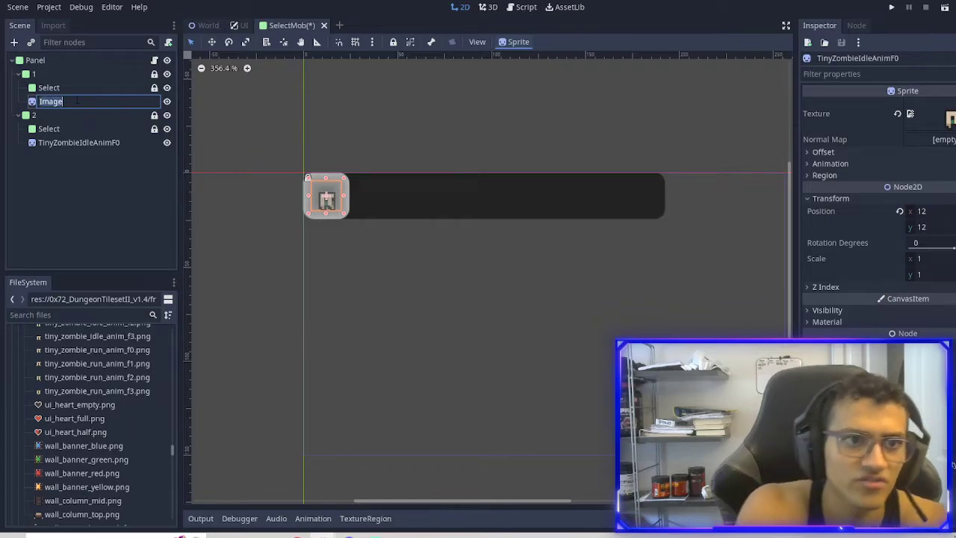
key(Return)
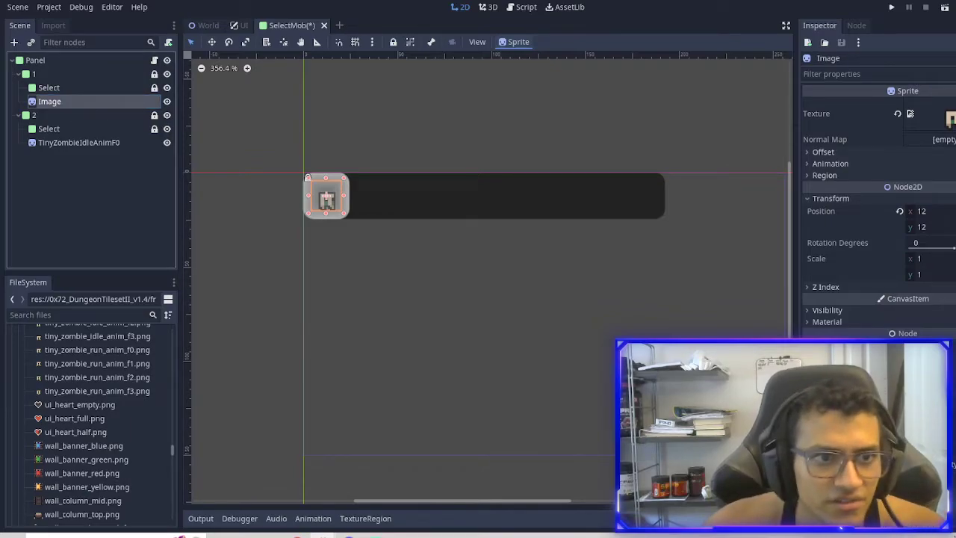
double_click(149, 143)
text(Image)
key(Return)
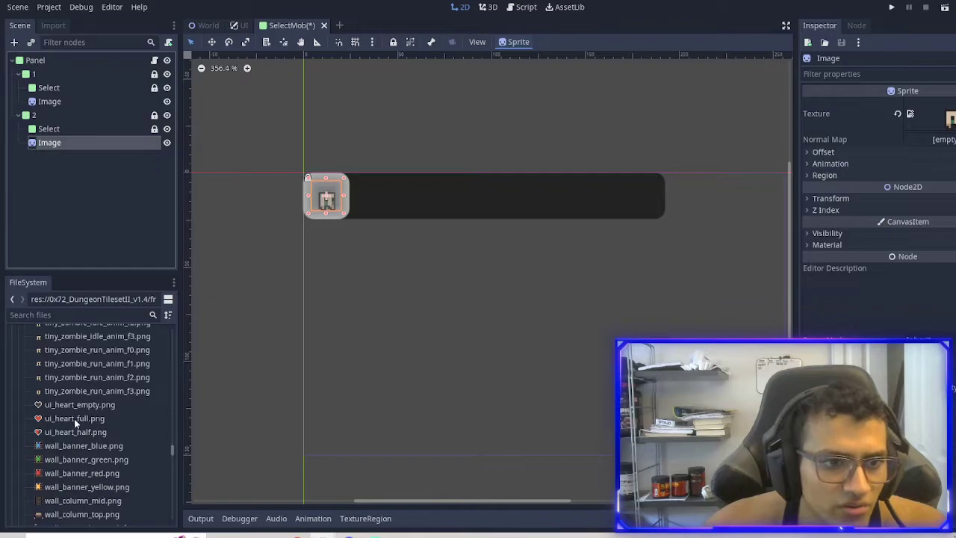
- Search the project files for zombie and assign zombie_idle_anim_f0.png as the texture of panel 2's Image sprite
click(74, 314)
text(zombie)
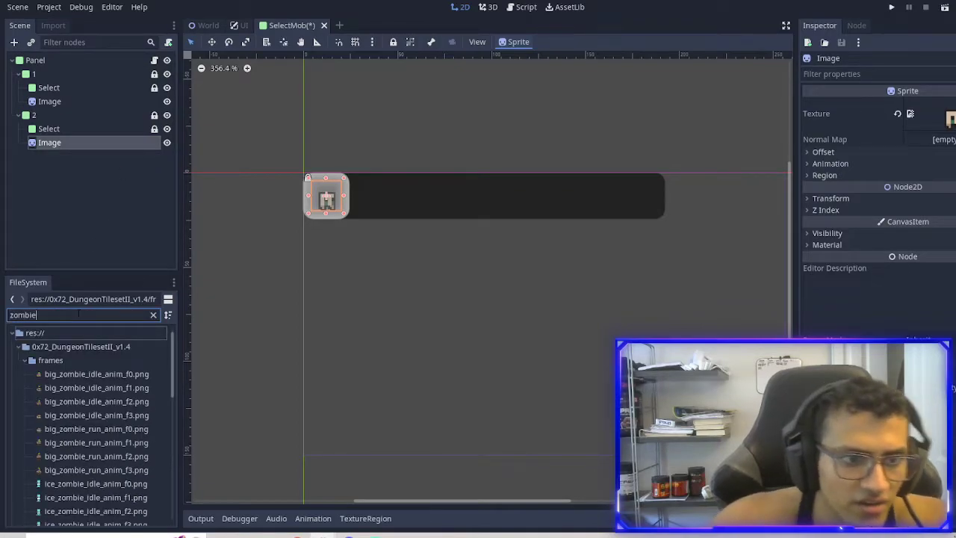
scroll(117, 425, down, 10)
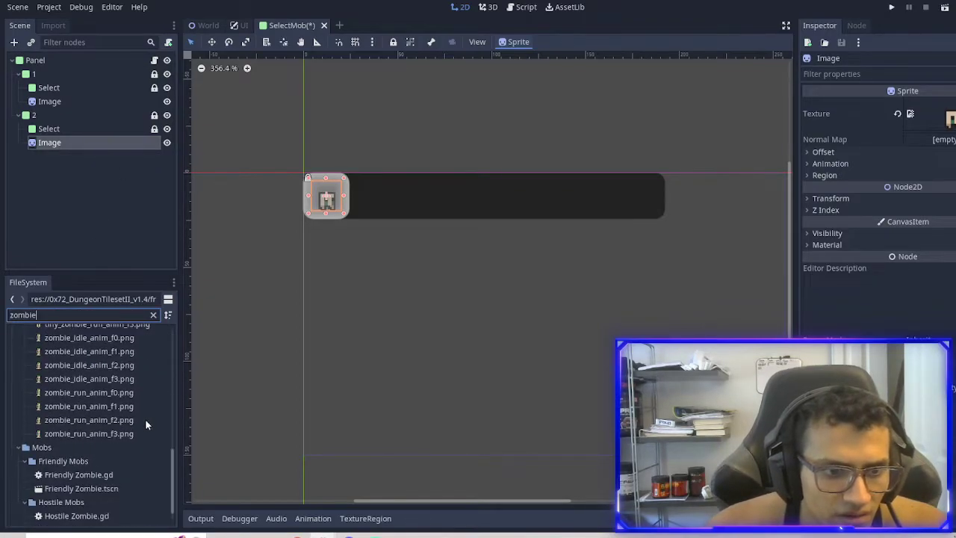
drag(91, 390, 933, 114)
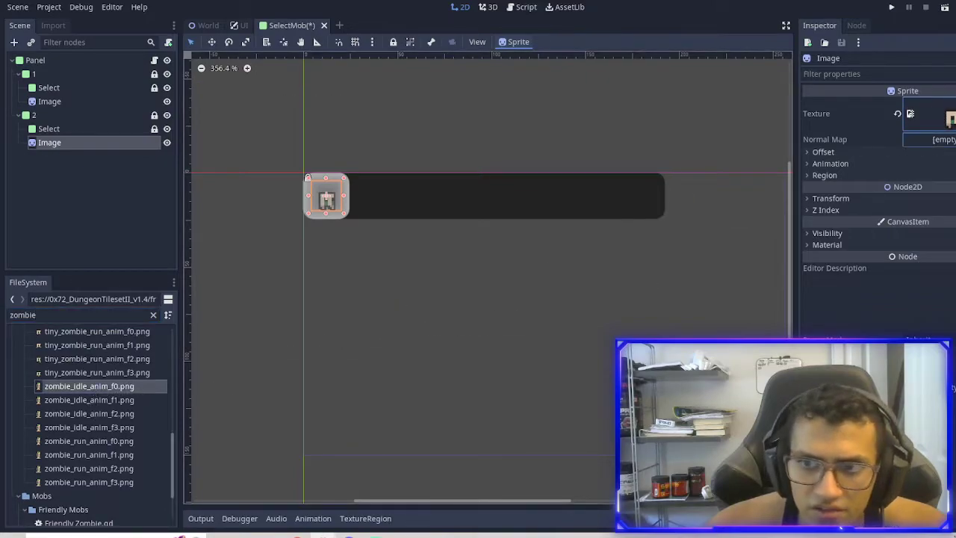
- Duplicate panel 2 and assign ice_zombie_idle_anim_f0.png as the texture of the copy's Image sprite
click(66, 117)
key(ctrl+d)
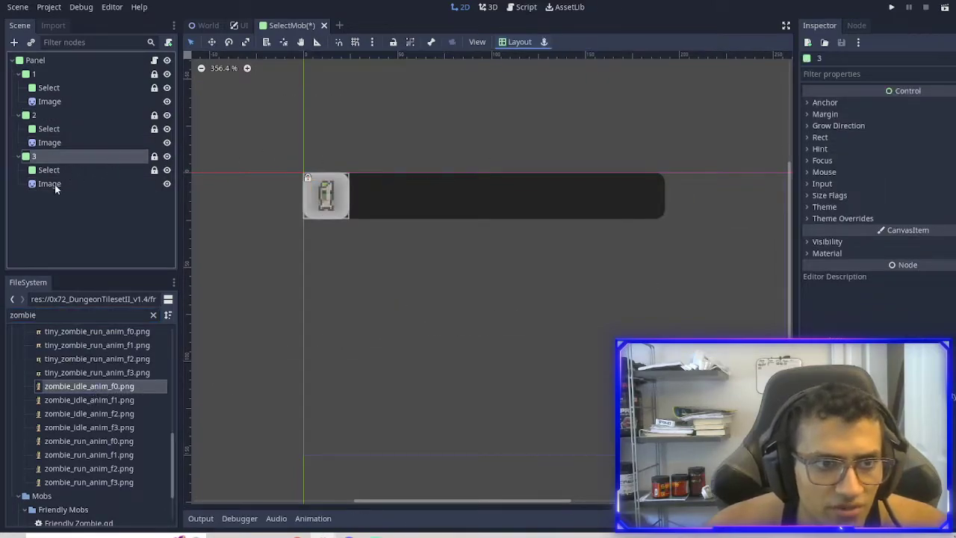
click(55, 183)
scroll(105, 401, up, 5)
scroll(104, 401, up, 5)
scroll(115, 402, down, 4)
drag(90, 397, 930, 131)
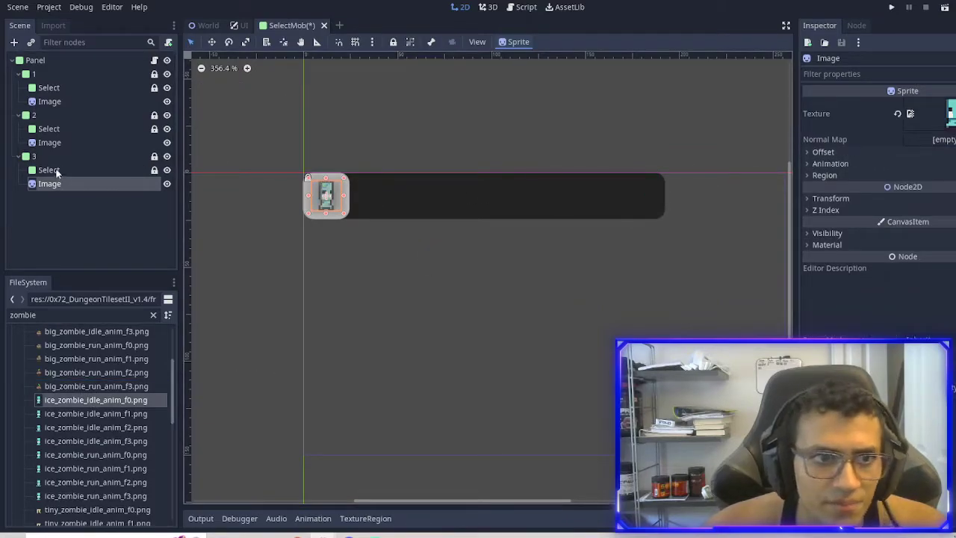
- Hide panels 3 and 1 so only panel 2 shows in the first slot, keeping grid snapping off
click(141, 157)
click(167, 156)
click(167, 73)
click(355, 42)
scroll(347, 101, up, 1)
click(355, 42)
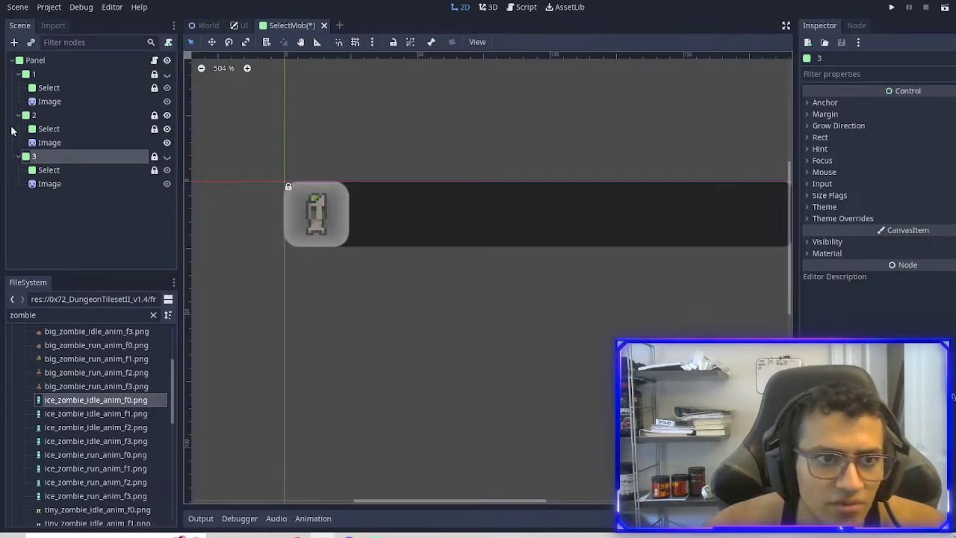
- Unlock panel 2 and move it with its children just right of the first slot, and show panel 1 again
click(75, 115)
click(155, 115)
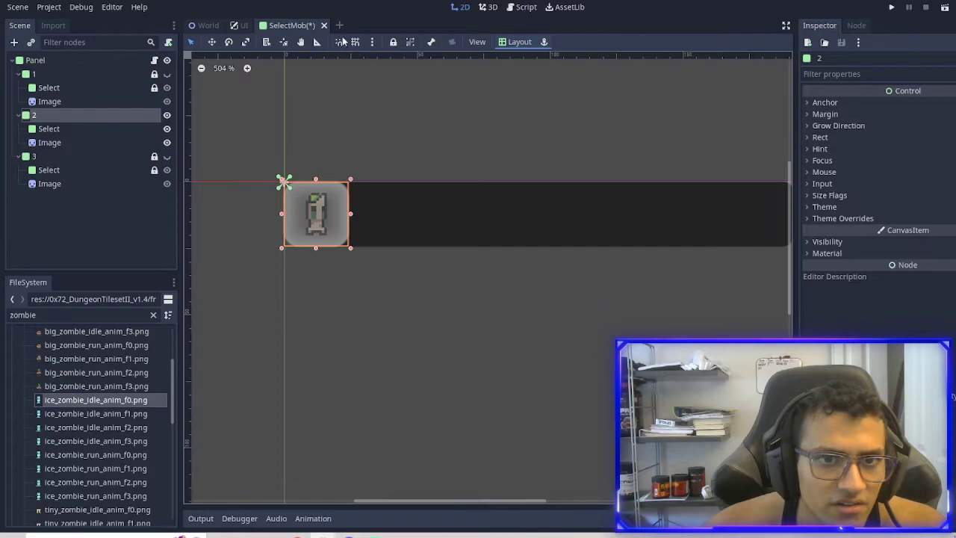
shift+click(118, 142)
drag(335, 201, 416, 215)
click(167, 74)
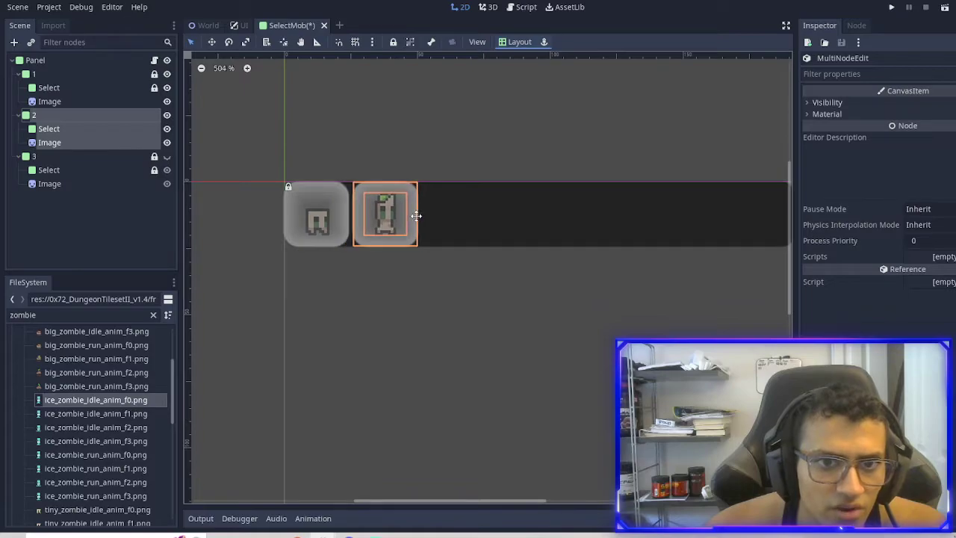
- Show panel 3, try to move it with its children toward the right of the bar, and undo the move
click(96, 156)
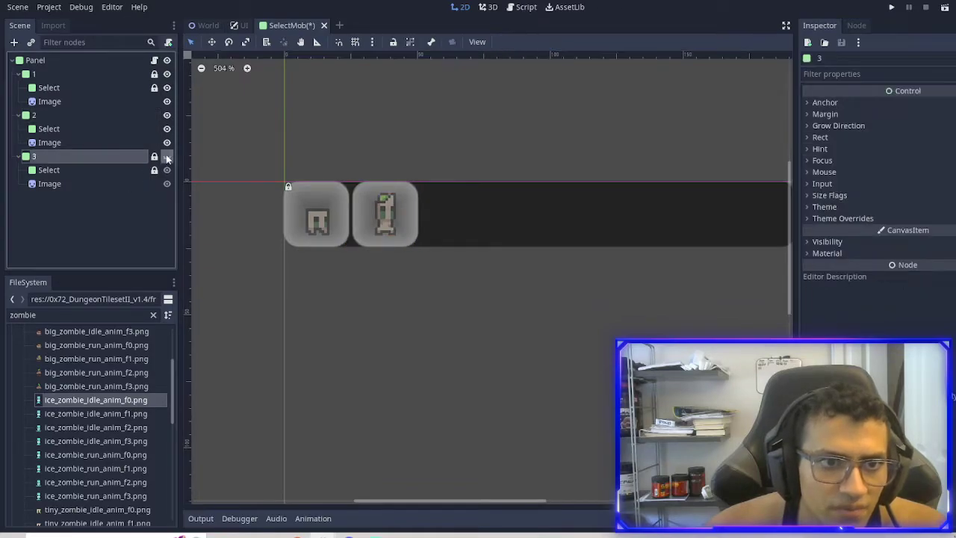
click(167, 157)
shift+click(94, 185)
drag(336, 220, 364, 219)
key(ctrl+z)
- Unlock panel 3 and its Select node, move the panel with its children just right of the second slot, and save the scene
click(154, 156)
click(139, 156)
shift+click(130, 184)
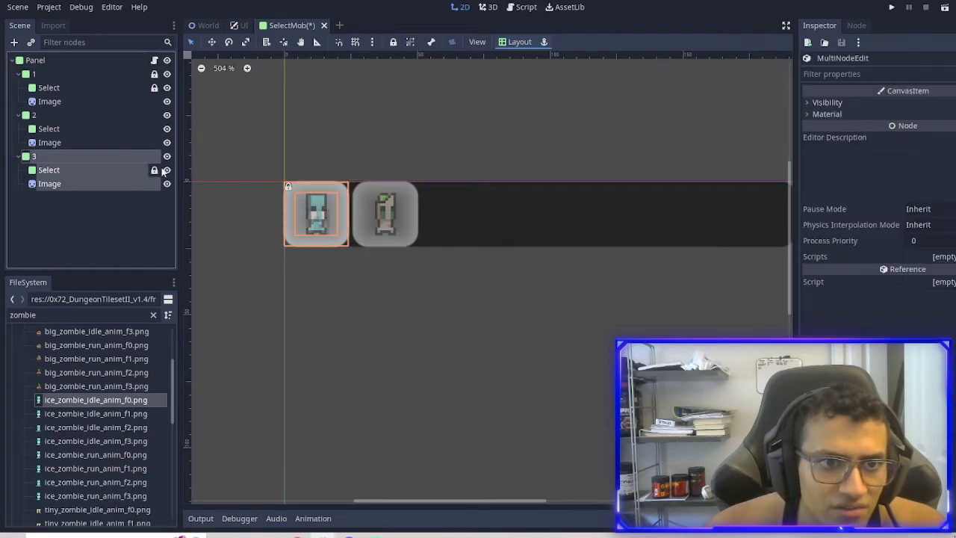
drag(327, 224, 470, 219)
click(447, 327)
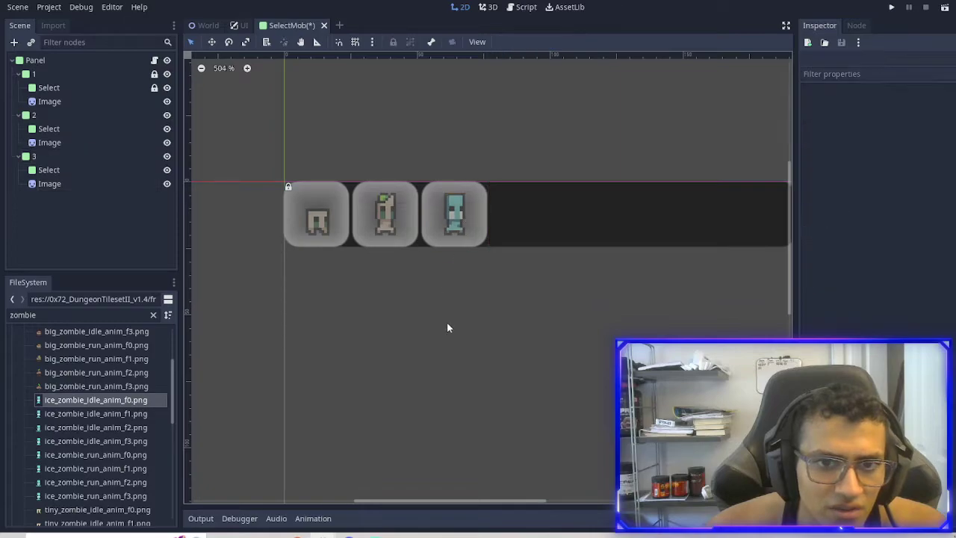
key(ctrl+s)
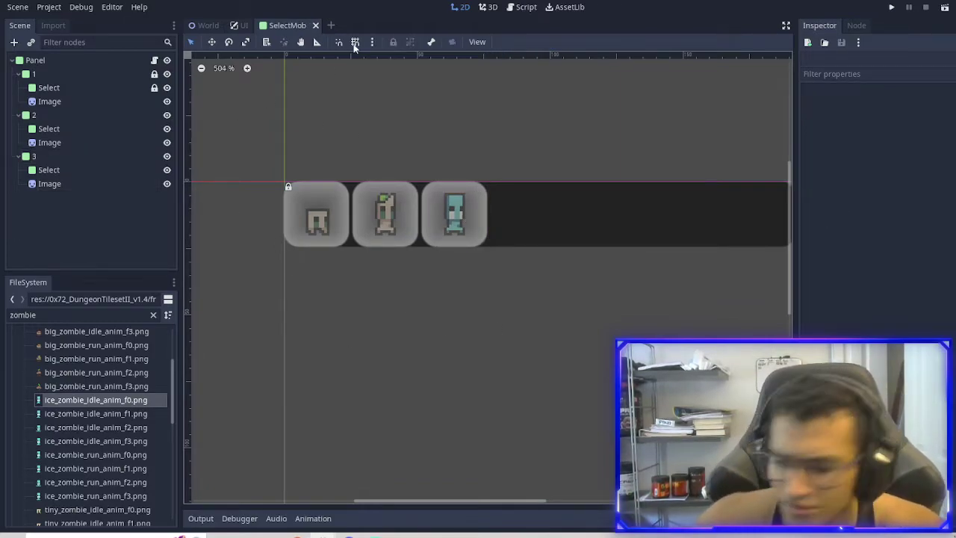
- Rename the root Panel node as Select Mob
scroll(482, 275, down, 3)
middle_drag(620, 294, 544, 272)
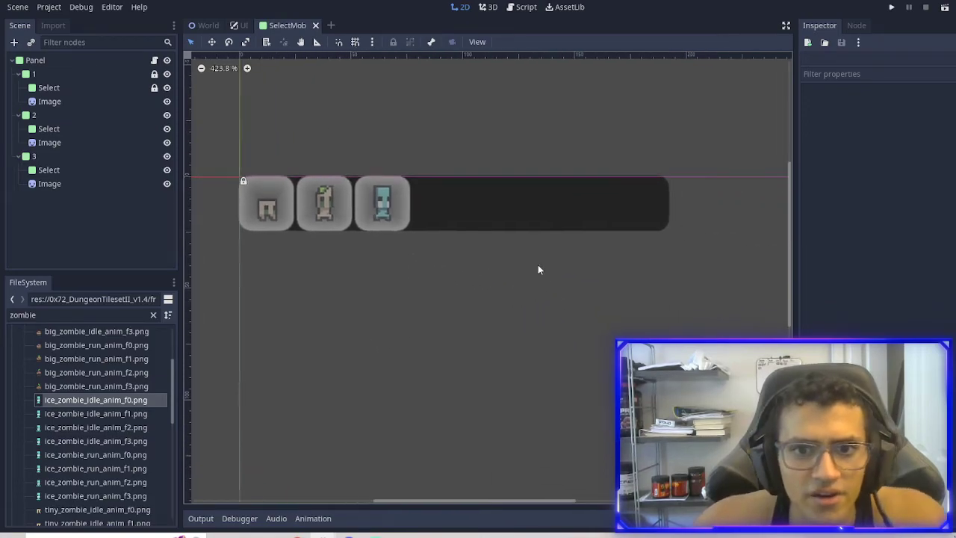
scroll(302, 200, down, 5)
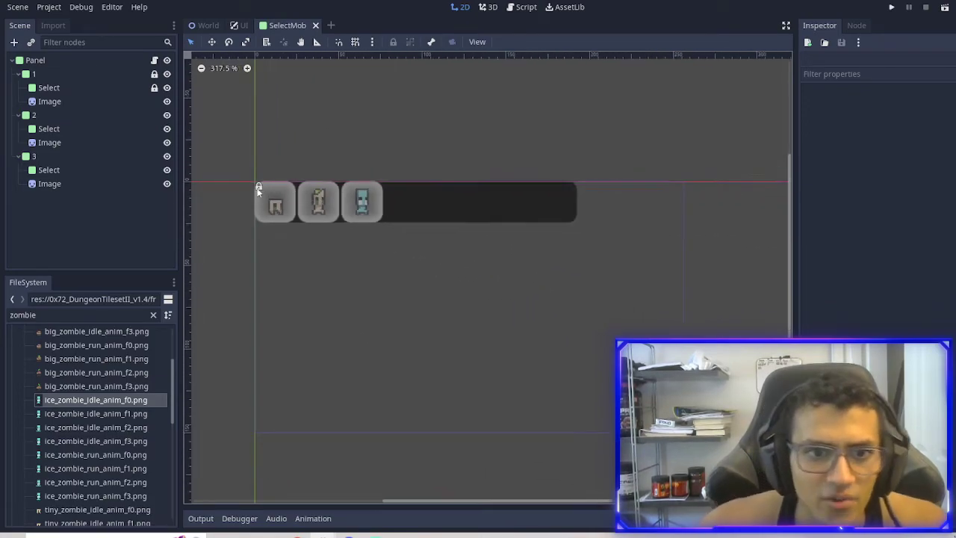
click(96, 61)
double_click(97, 62)
text(S)
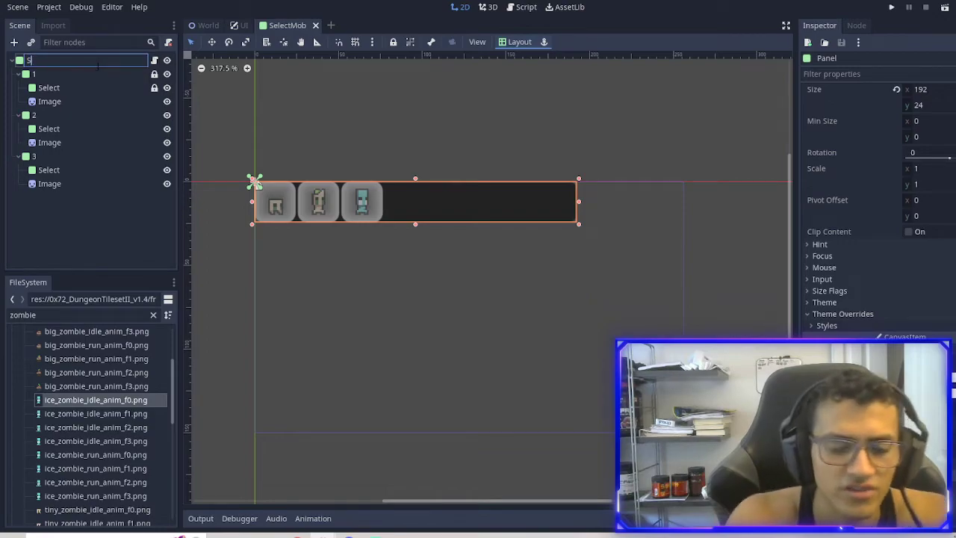
text(elect Mob)
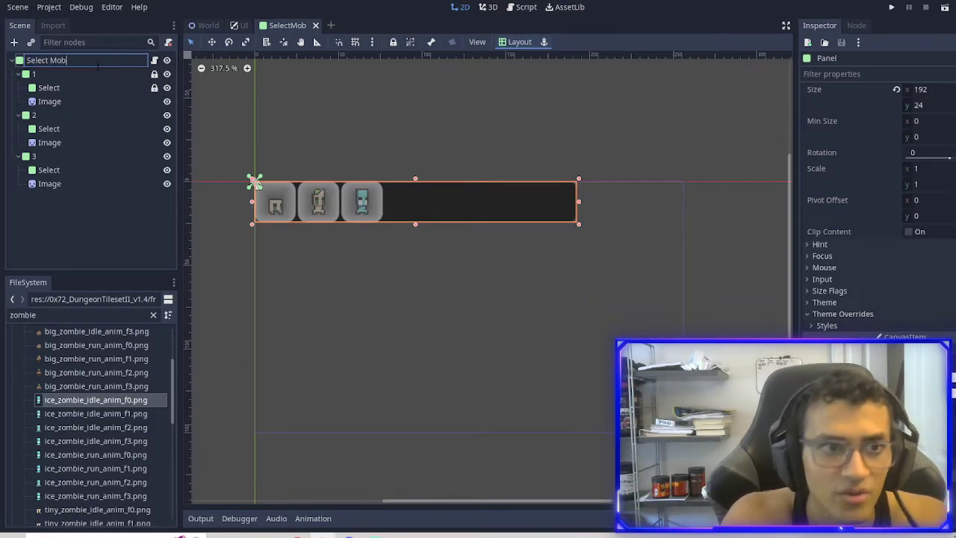
key(Return)
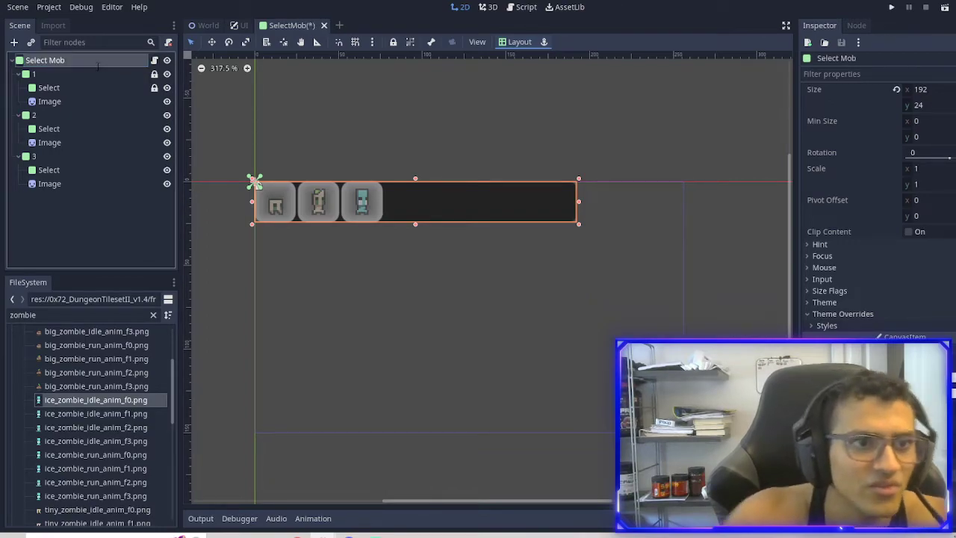
- Clear the zombie search filter from the project files and look through the full file list
scroll(87, 482, down, 5)
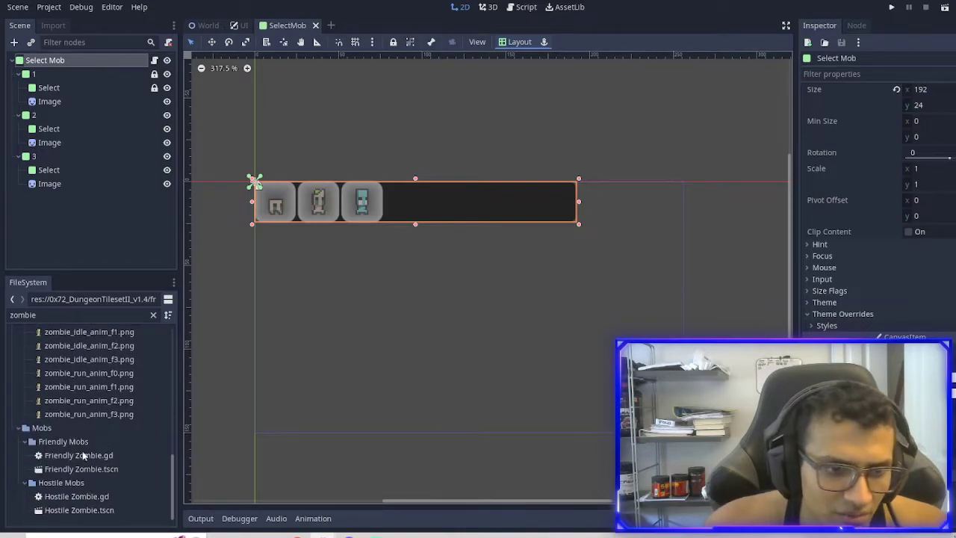
click(153, 317)
scroll(106, 463, down, 10)
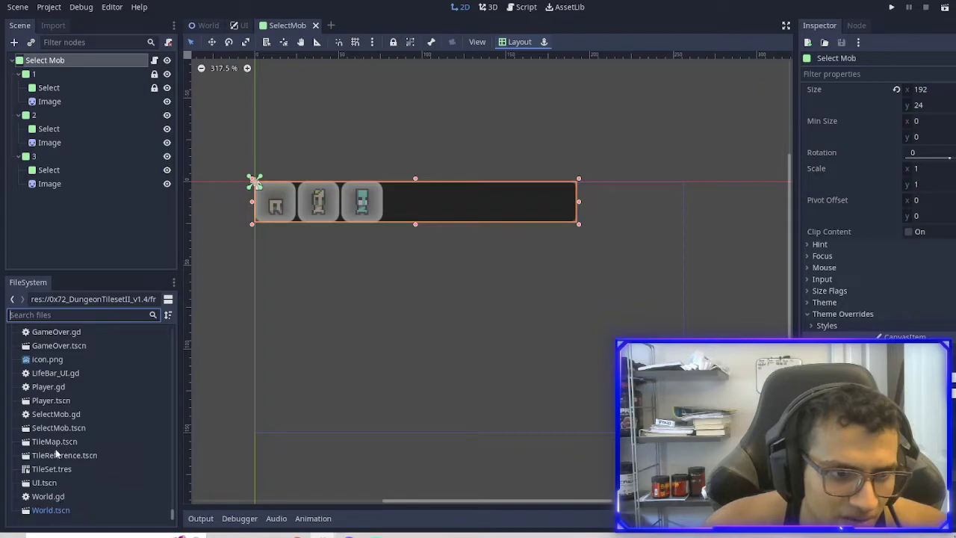
scroll(46, 360, up, 1)
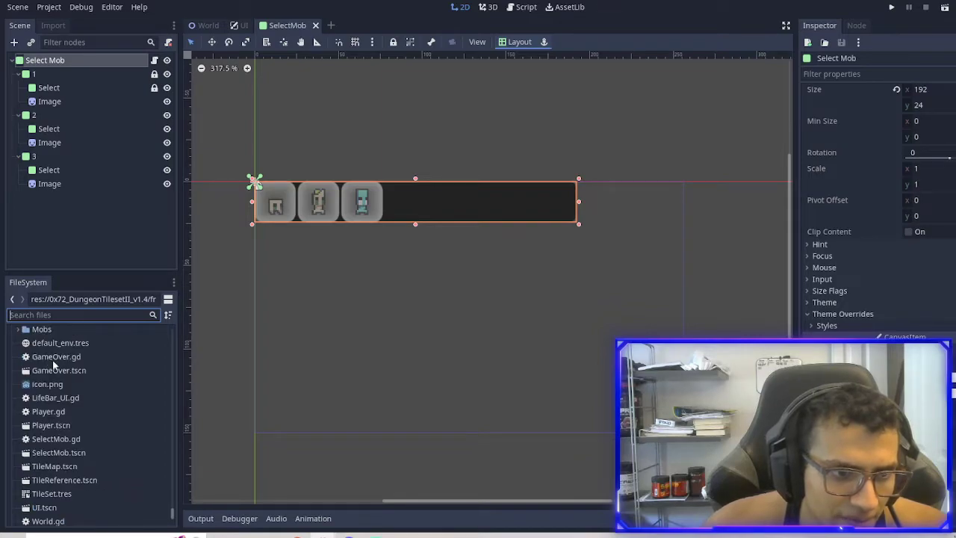
scroll(825, 327, down, 3)
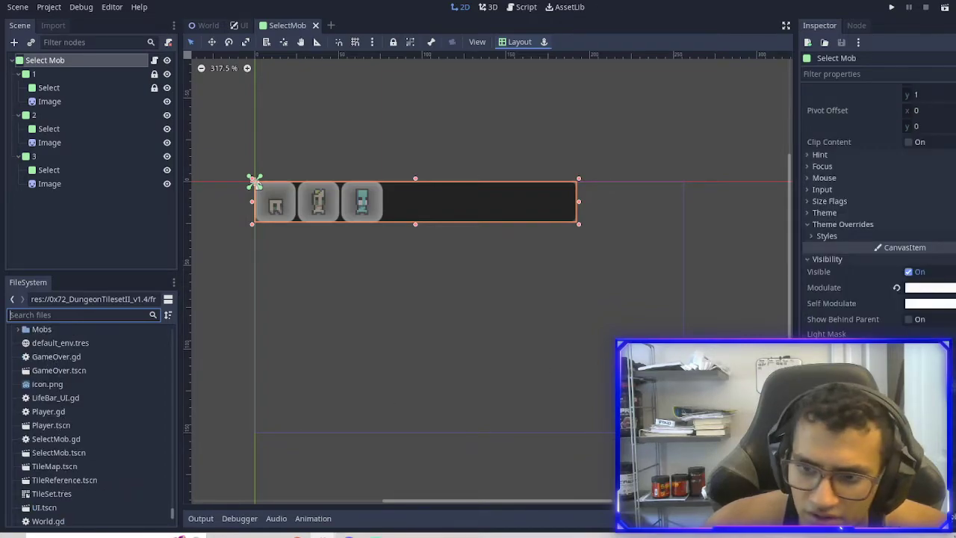
- Open the script attached to the Select Mob root node and delete all template code below the extends Panel line
click(154, 60)
shift+click(323, 130)
key(shift+Up)
key(shift+Up)
key(shift+Up)
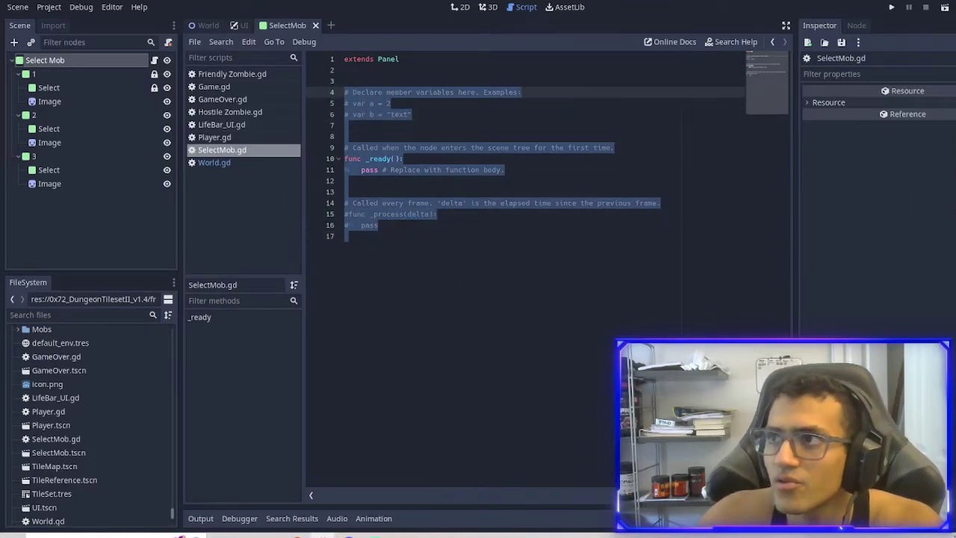
key(BackSpace)
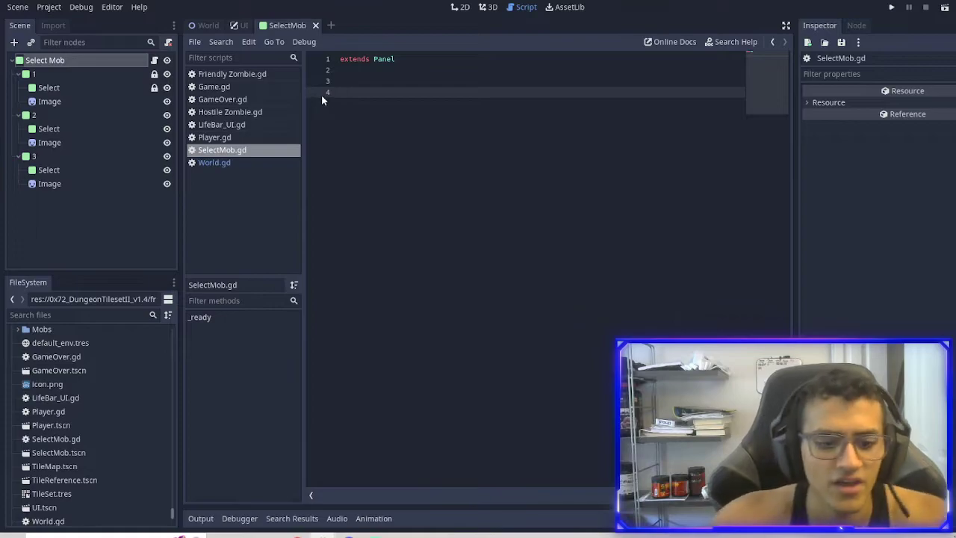
- Declare the variable with "var Selected = 0" on line 4 of SelectMob.gd and save the script
text(var Selected = 0)
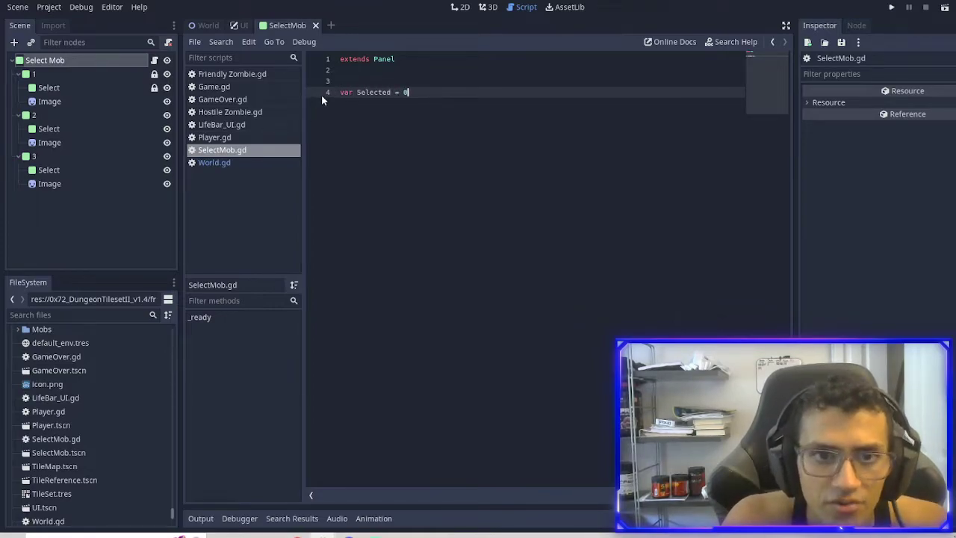
key(Return)
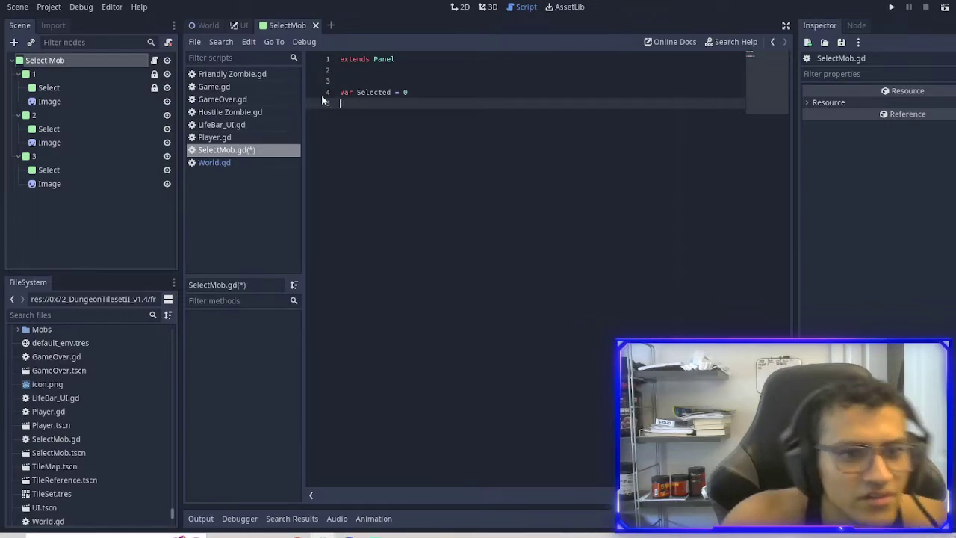
key(ctrl+s)
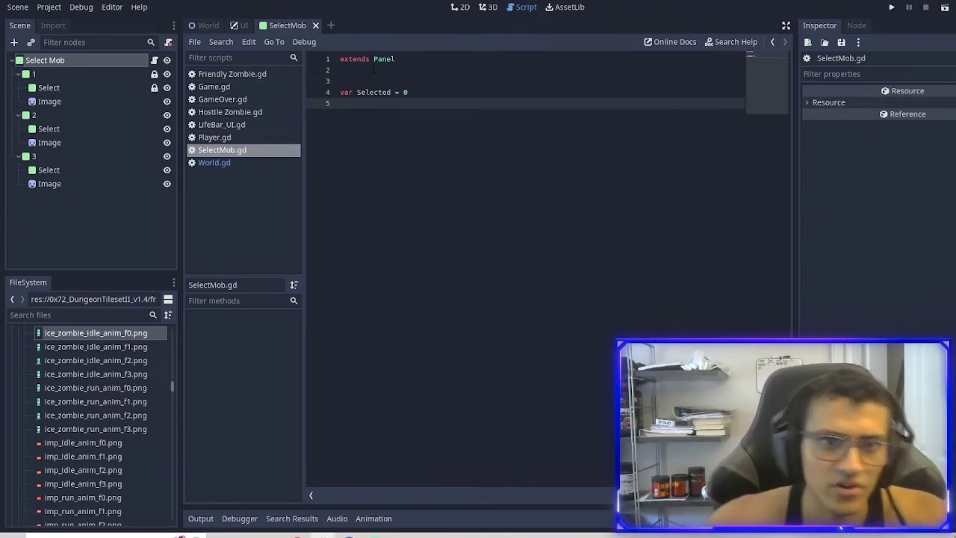
- Add the built-in function "func _input(event):" below the Selected variable and start its indented body
key(Return)
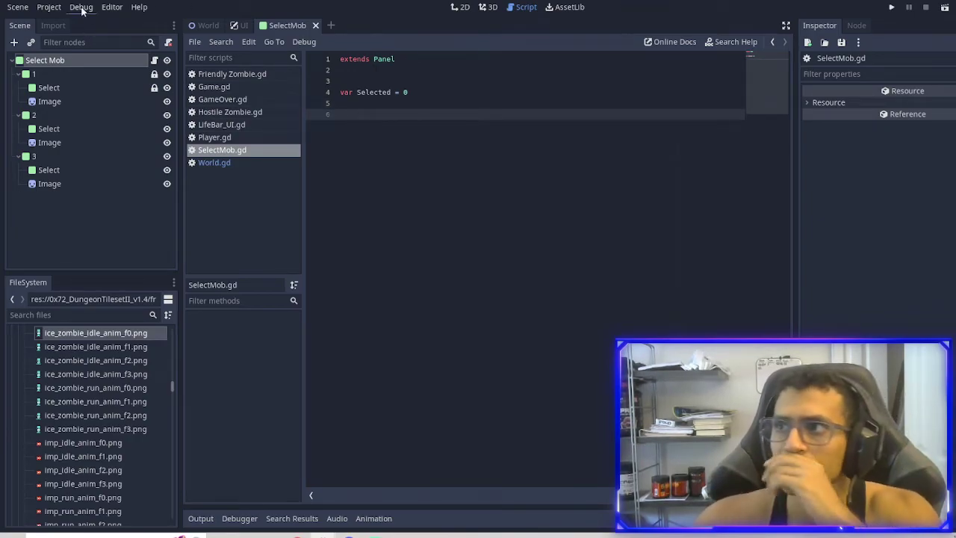
text(func)
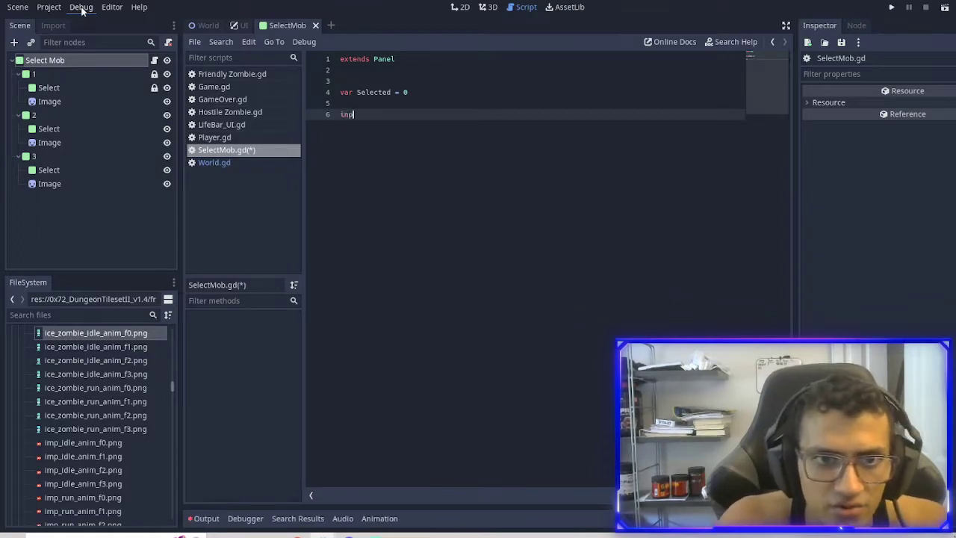
text( inp)
key(BackSpace)
text(input)
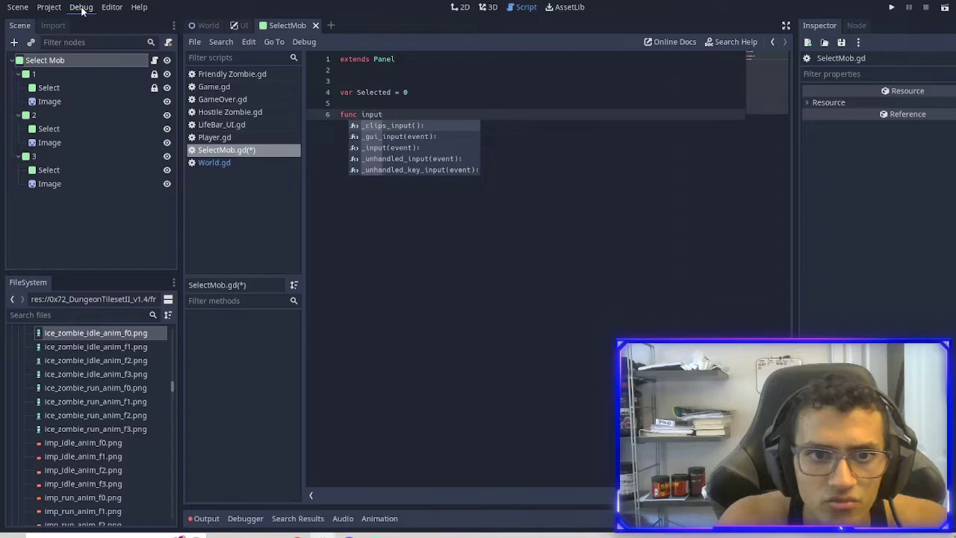
key(Down)
key(Down)
key(Return)
key(Return)
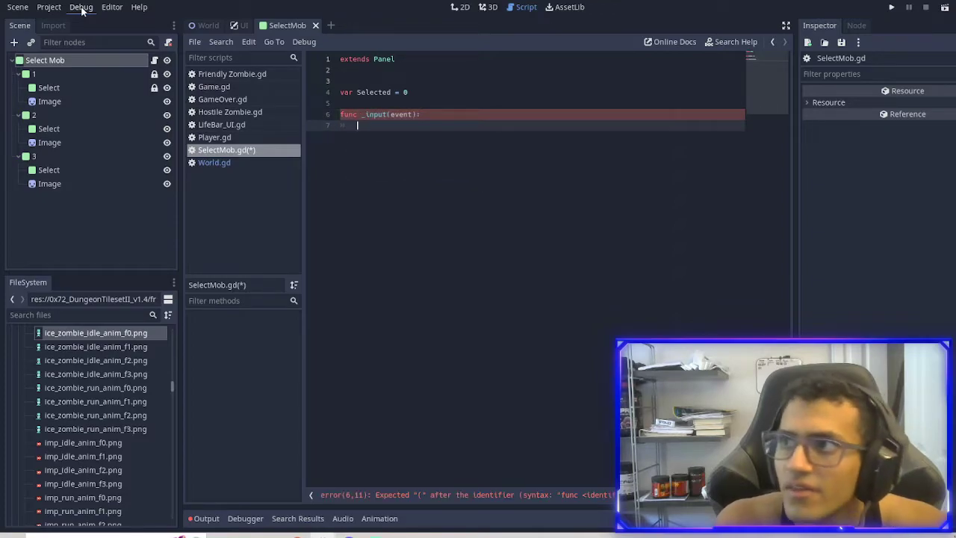
- Begin the function body with the condition "if event.is_action_pressed()", leaving its argument empty
text(if event.)
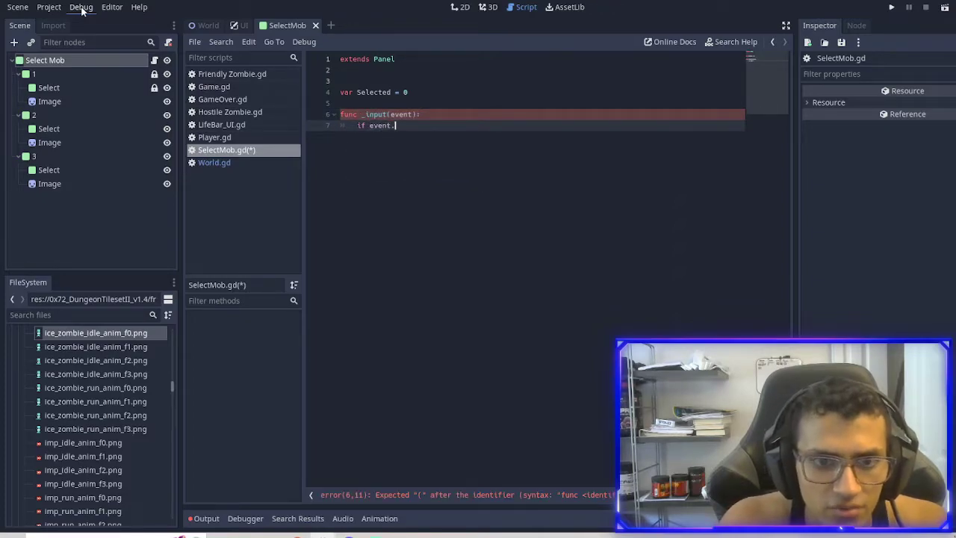
text(is)
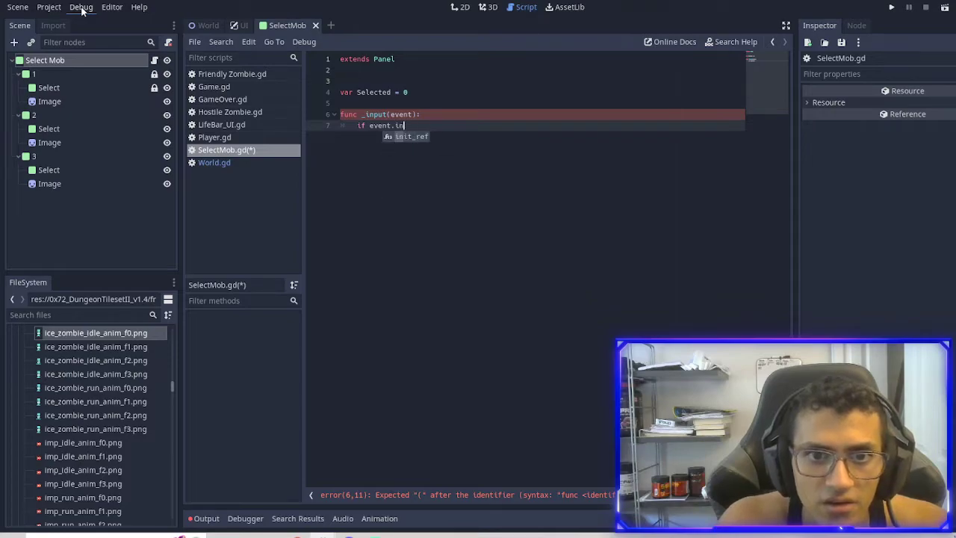
text(_)
key(Down)
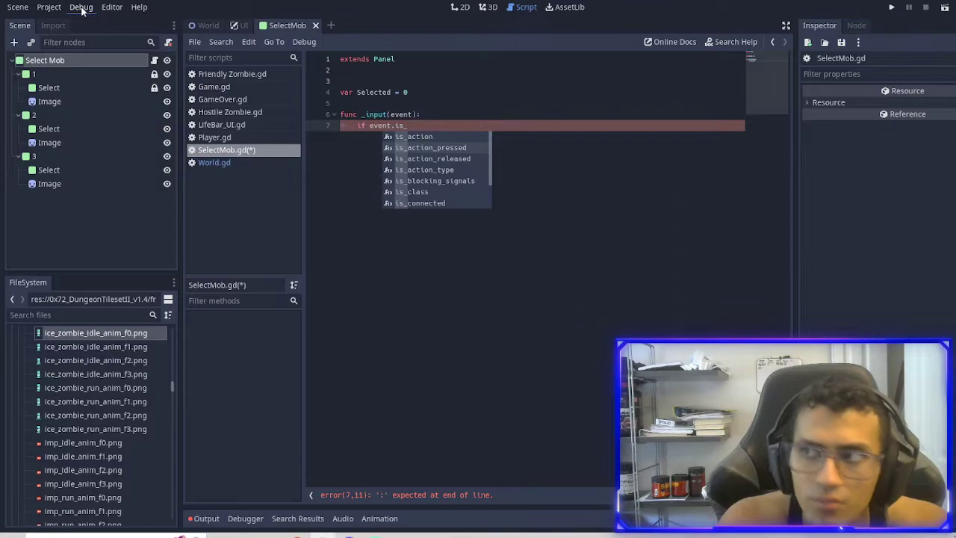
key(Return)
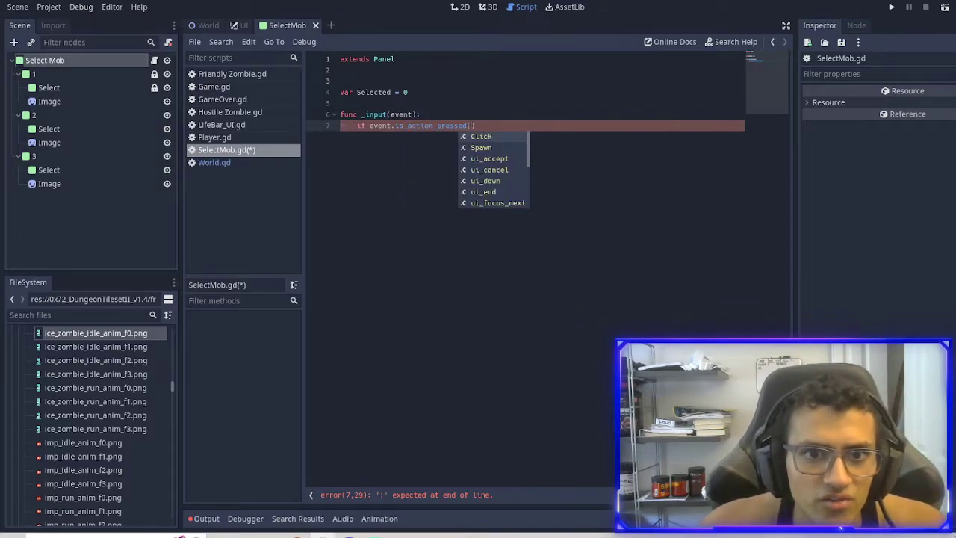
key(Escape)
- Add two actions named Select_Up and Select_Down to the project's input map
click(49, 7)
click(60, 24)
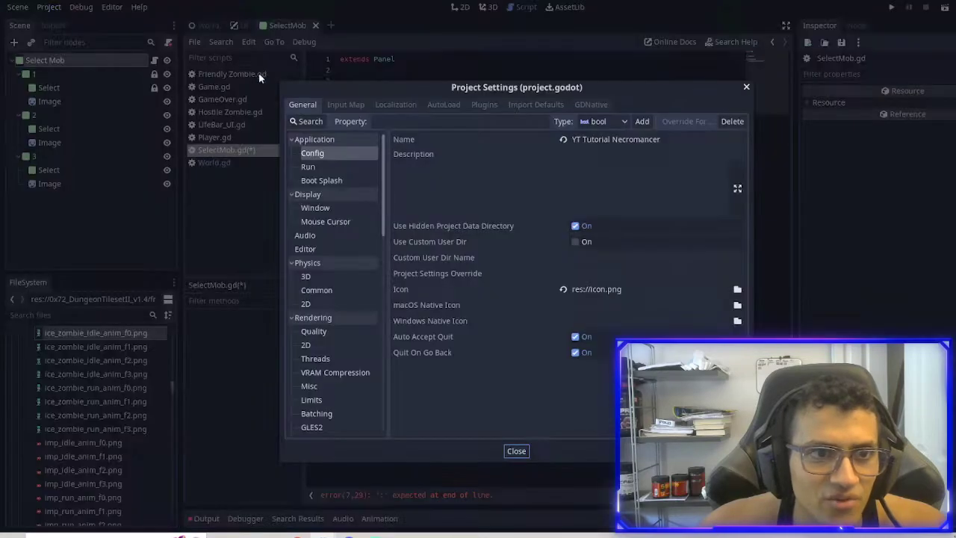
click(347, 105)
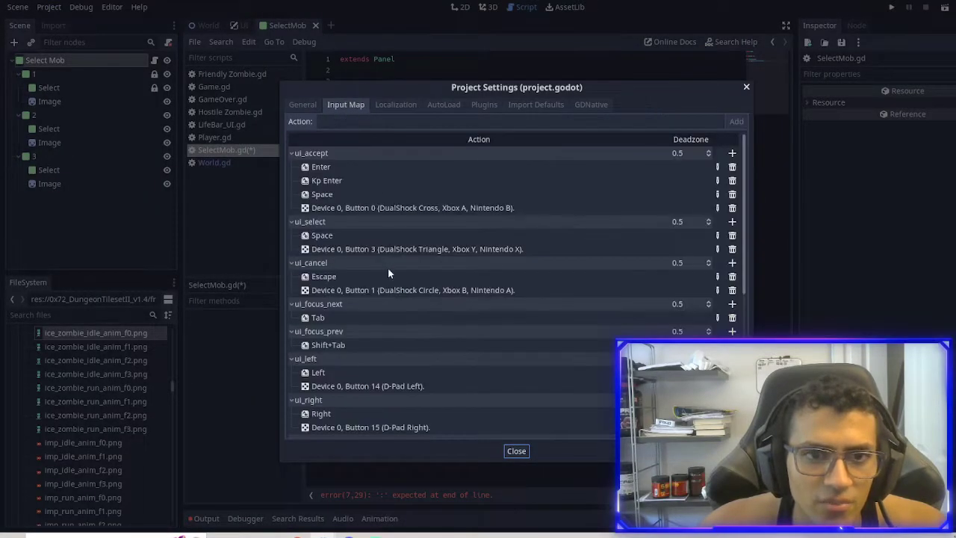
click(348, 120)
text(Selecte)
key(BackSpace)
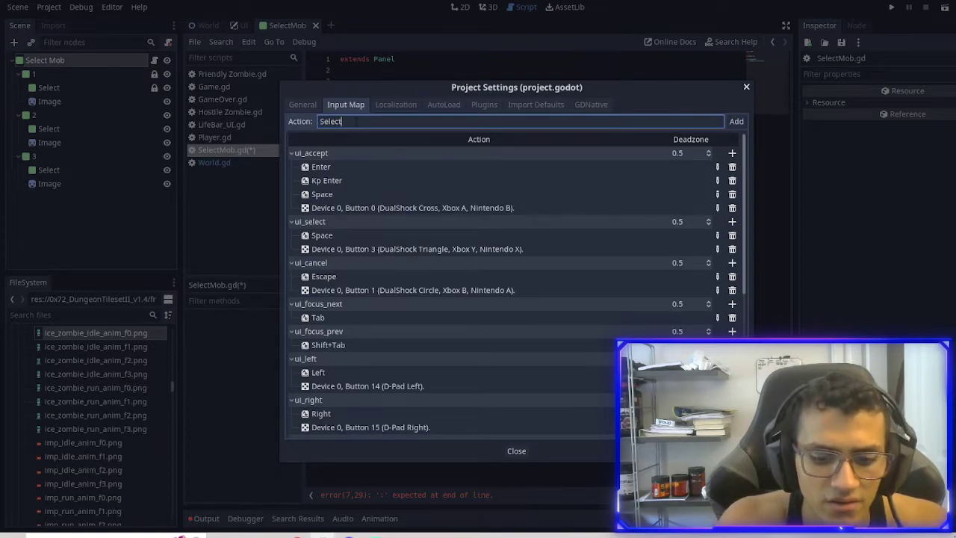
text(_Up)
key(Return)
text(Select_Down)
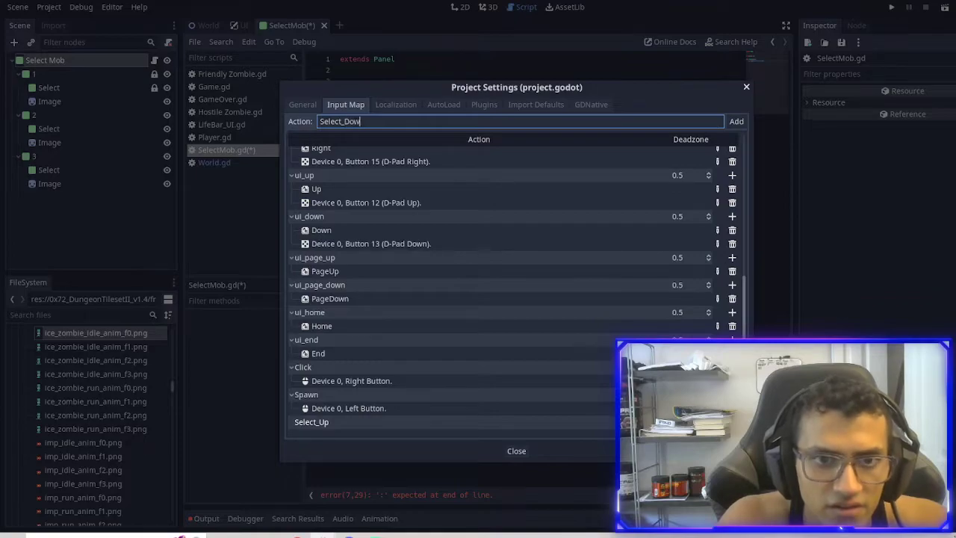
key(Return)
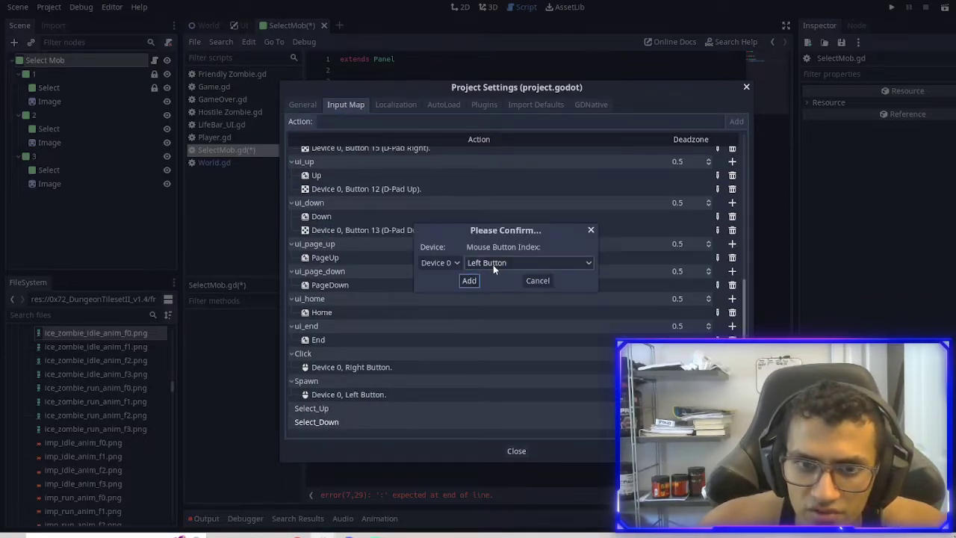
- Bind the Select_Down action to the mouse's Wheel Down Button on Device 0
click(493, 263)
click(512, 329)
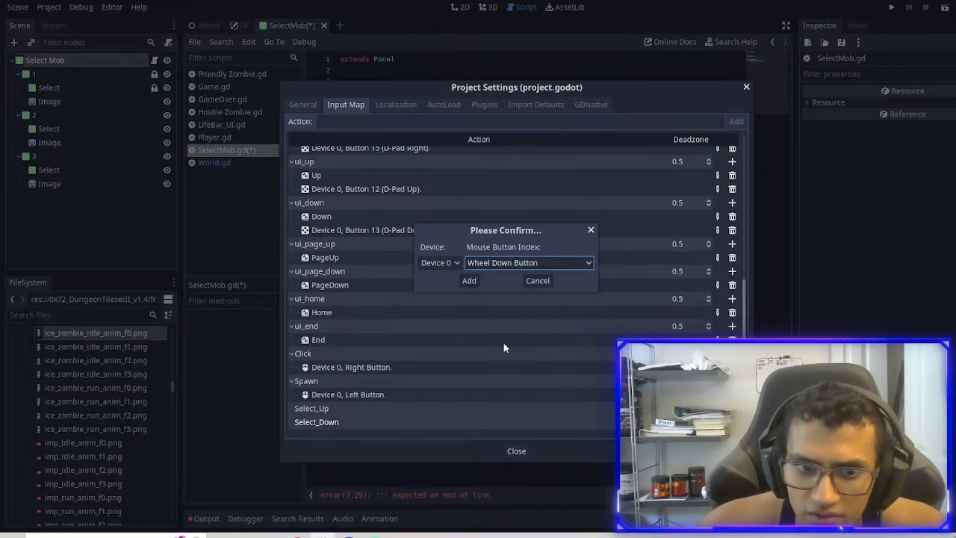
click(466, 279)
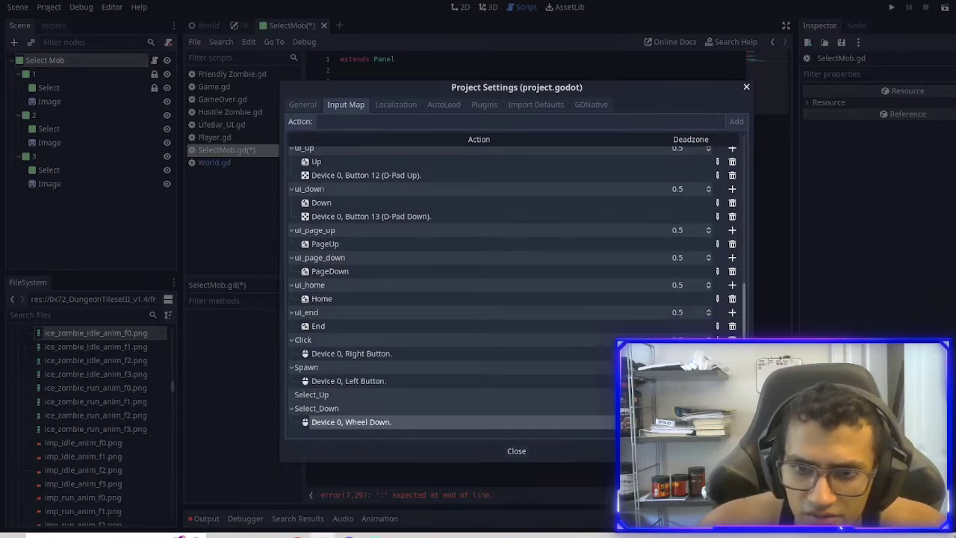
- Bind the Select_Up action to the mouse's Wheel Up Button on Device 0 and return to the script's if line
click(691, 455)
click(504, 262)
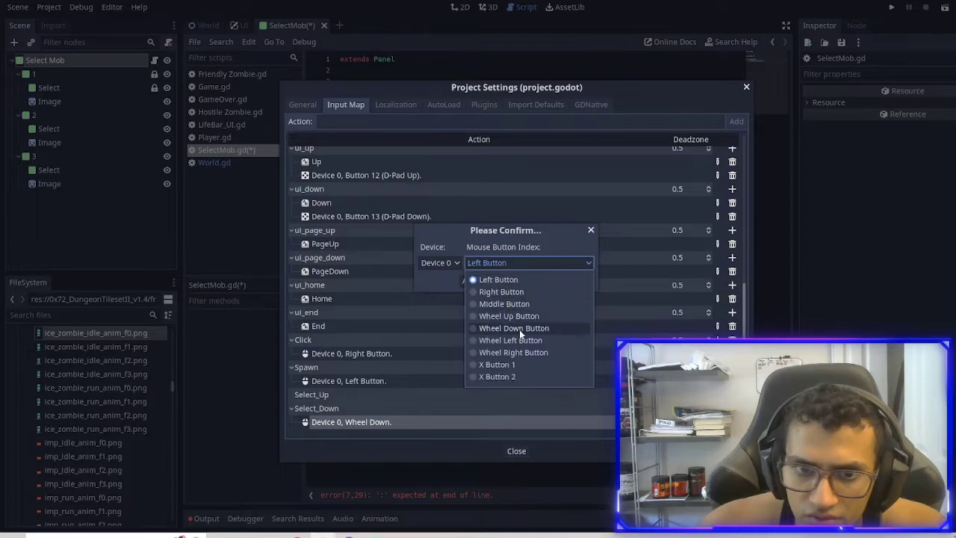
click(508, 316)
click(474, 280)
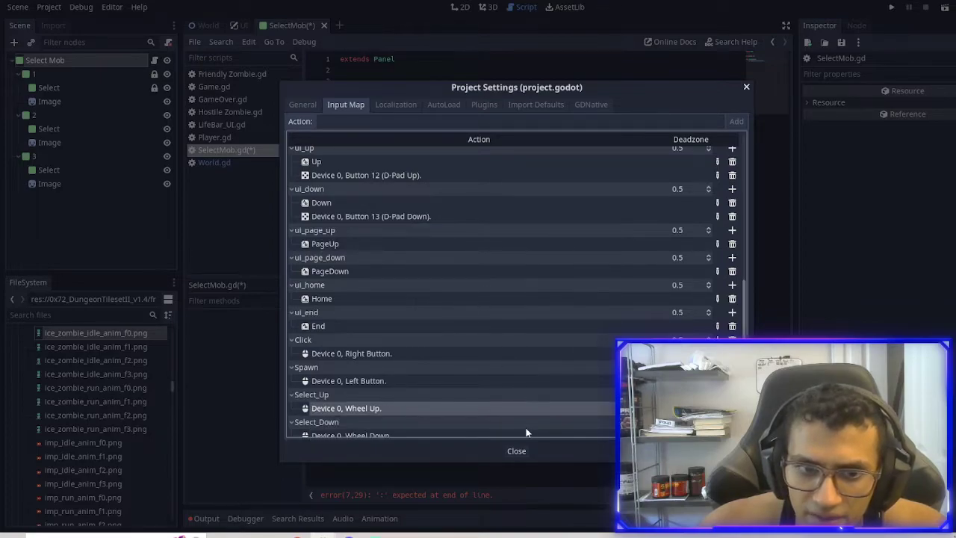
click(516, 450)
key(End)
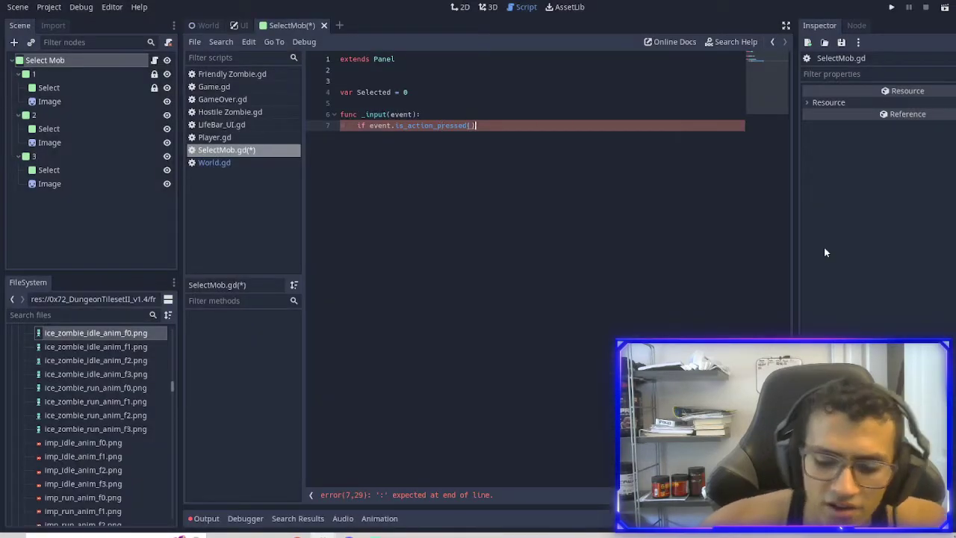
- Complete the if condition with the action name "Select_Up" and end the line with a colon
key(Left)
text("s)
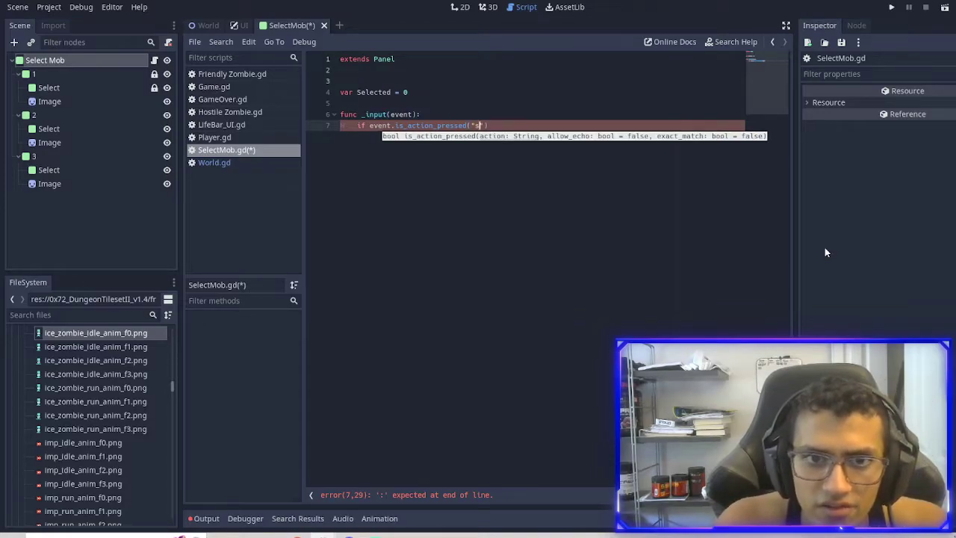
text(elect_)
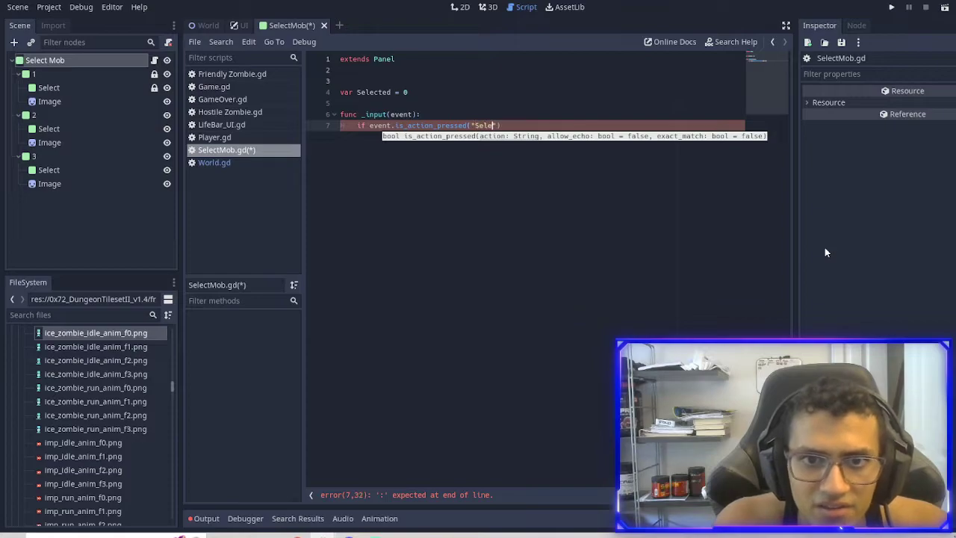
text(Up)
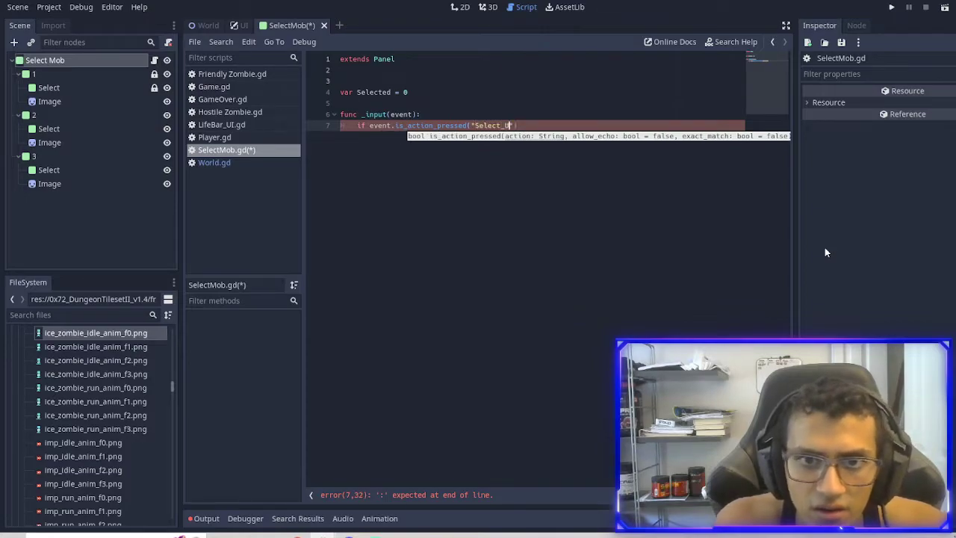
text("):)
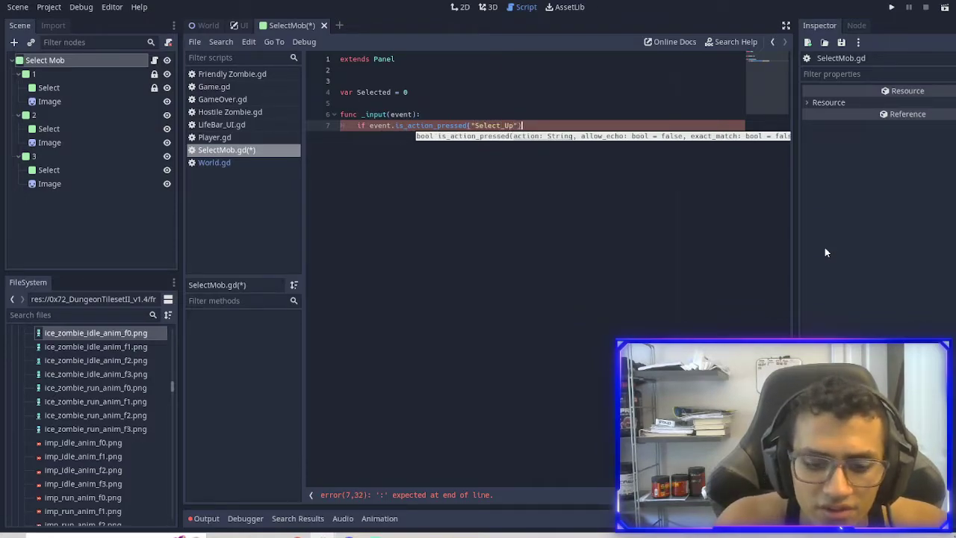
- Add "Selected += 1" as the body of the Select_Up condition and start a new line below it
key(Return)
text(pass)
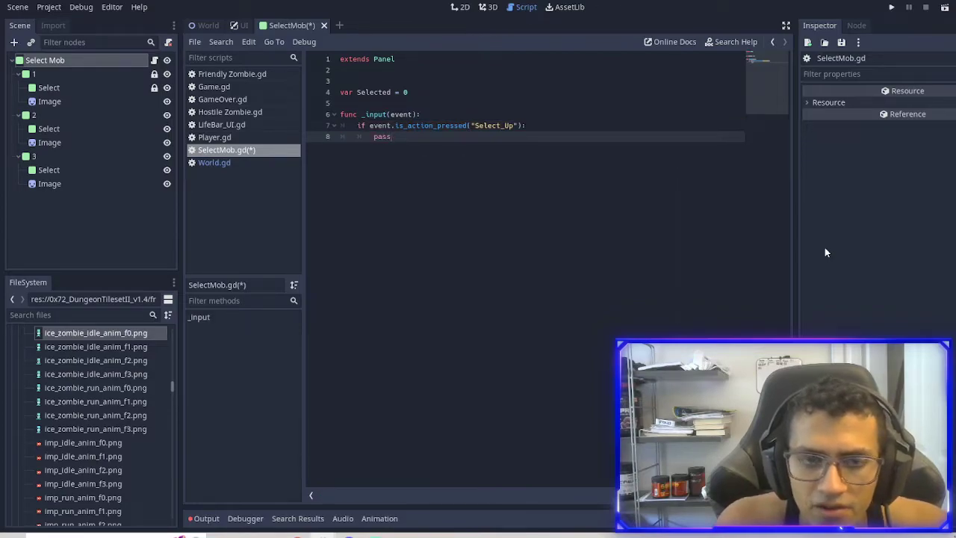
key(BackSpace)
key(BackSpace)
key(BackSpace)
key(BackSpace)
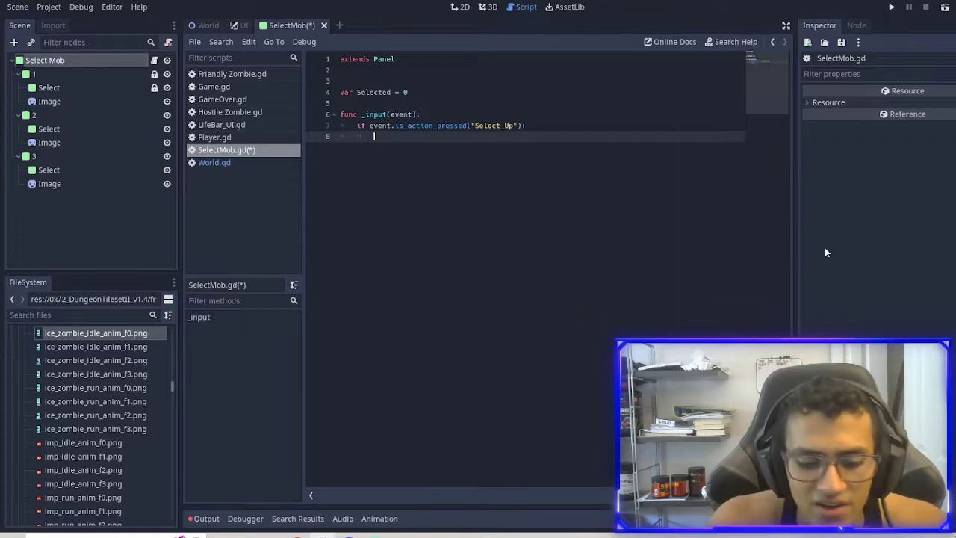
text(S)
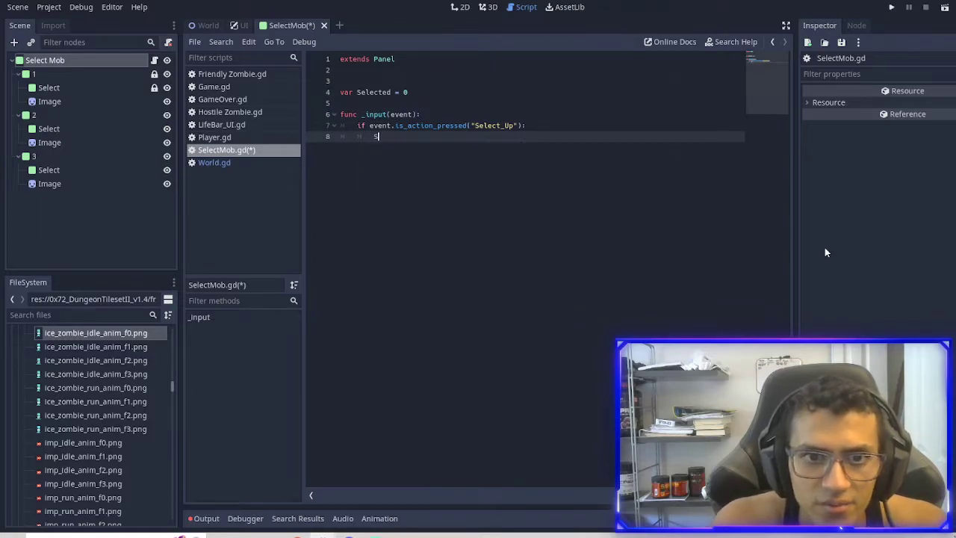
text(elected )
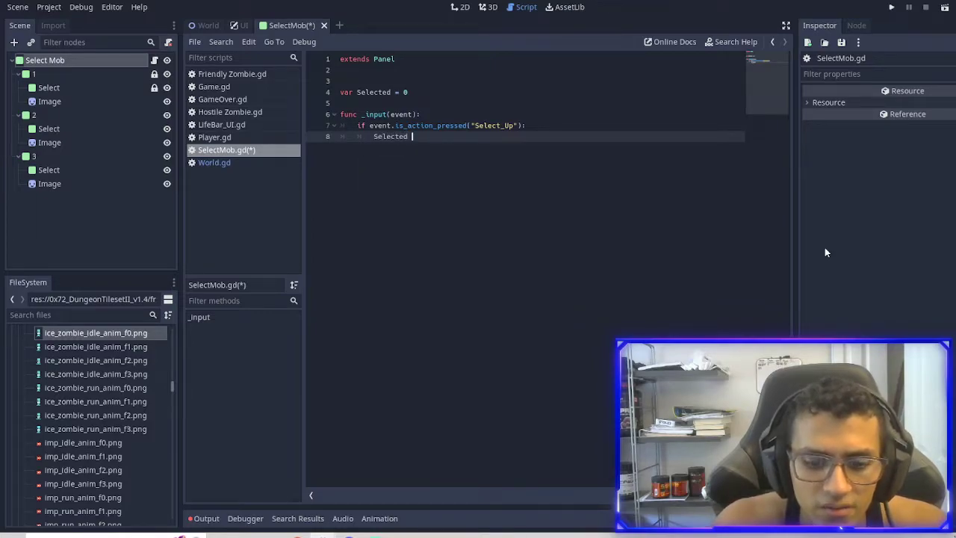
text(+= 1)
key(Return)
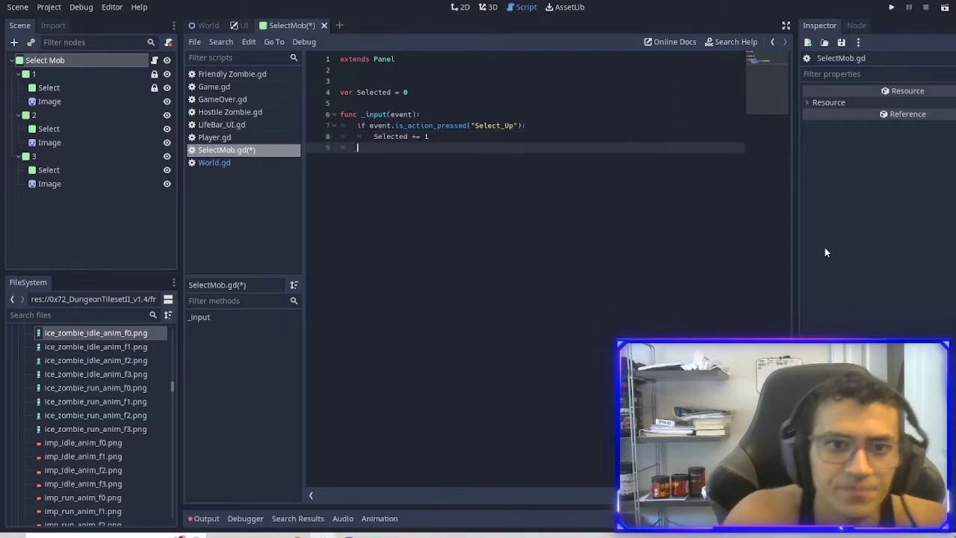
- Duplicate the Select_Up if block directly below and make the copy's body "Selected -= 1"
drag(357, 147, 357, 125)
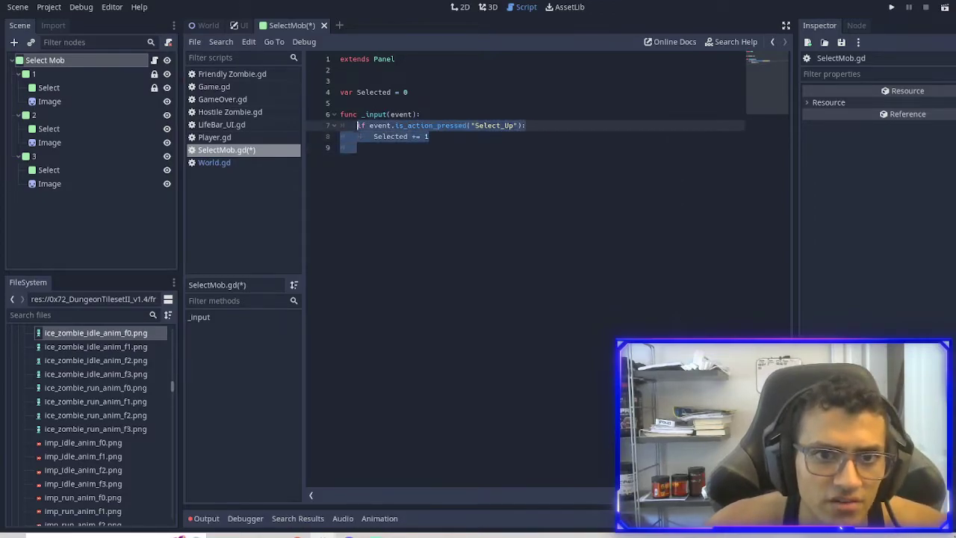
key(ctrl+c)
click(376, 151)
key(ctrl+v)
drag(422, 158, 416, 159)
text(-)
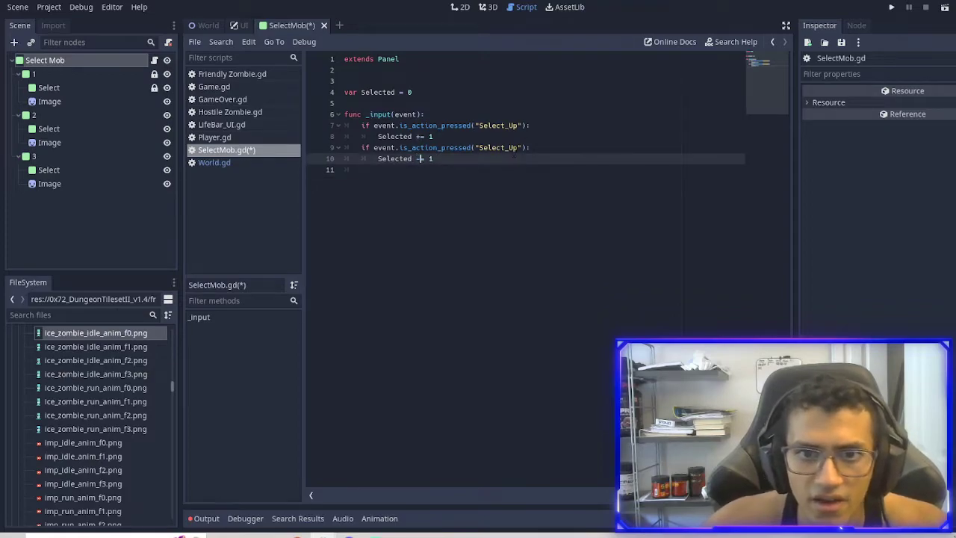
- Change the copied condition's action name to "Select_Down" and save the script
click(510, 148)
key(Delete)
key(Delete)
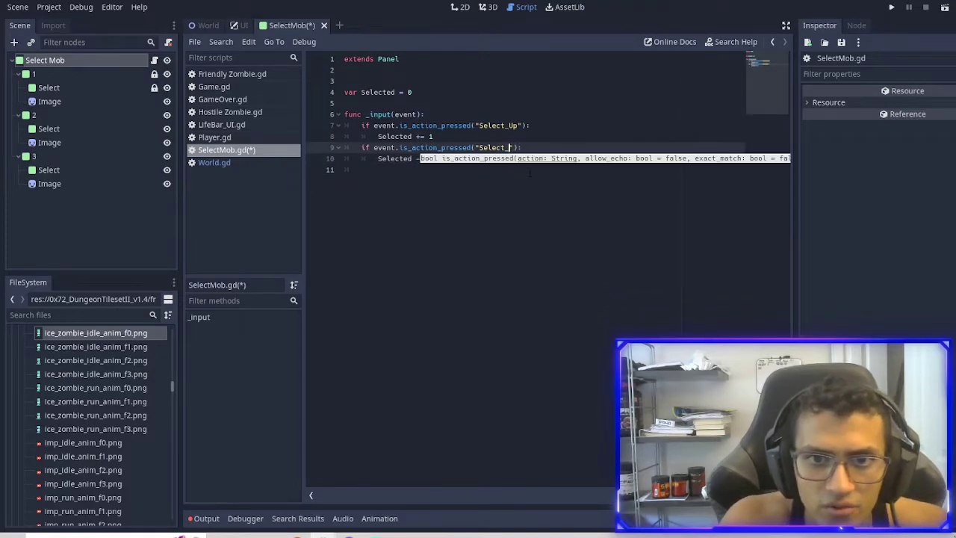
text(Down)
key(ctrl+s)
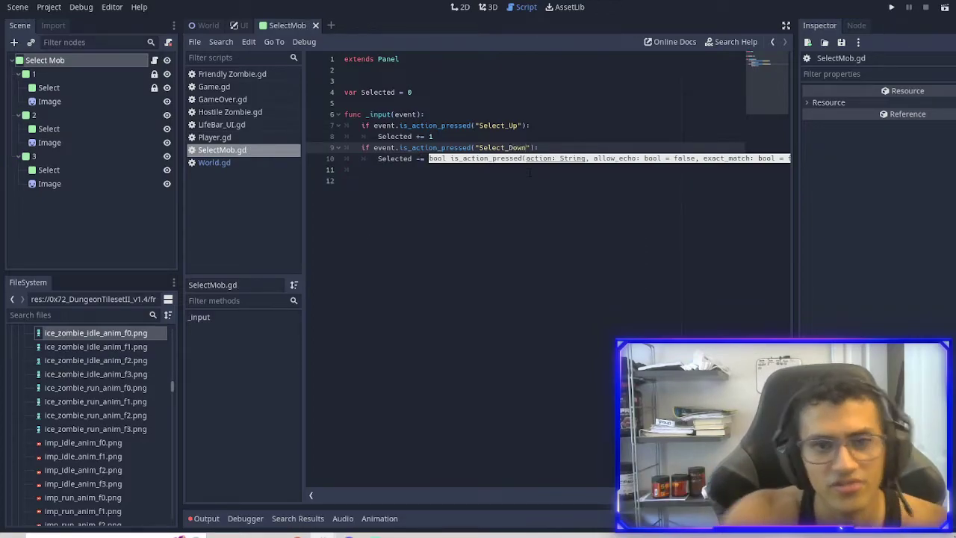
- Declare the function "func _process(delta):" below the input function and open its indented body
click(436, 198)
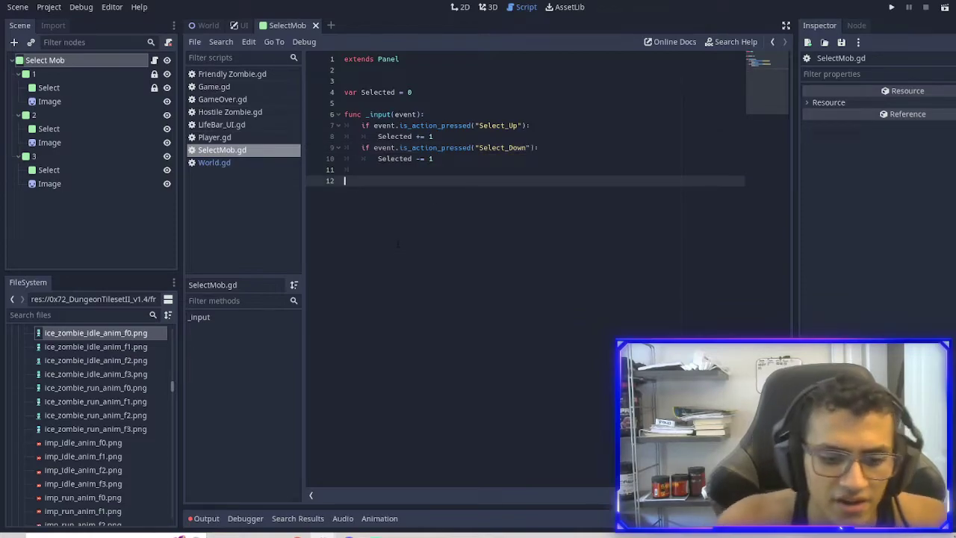
key(Return)
text(proc)
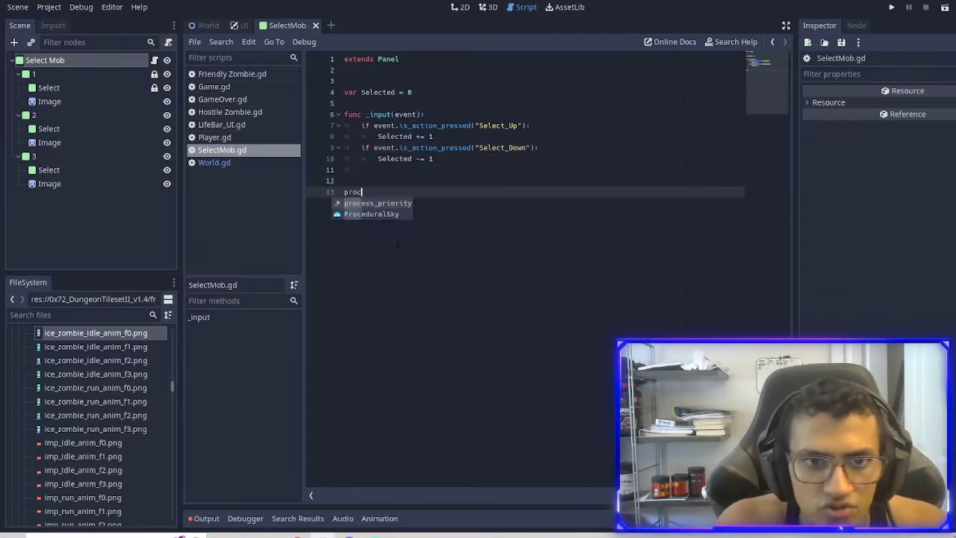
key(BackSpace)
key(BackSpace)
key(BackSpace)
key(BackSpace)
text(func proc)
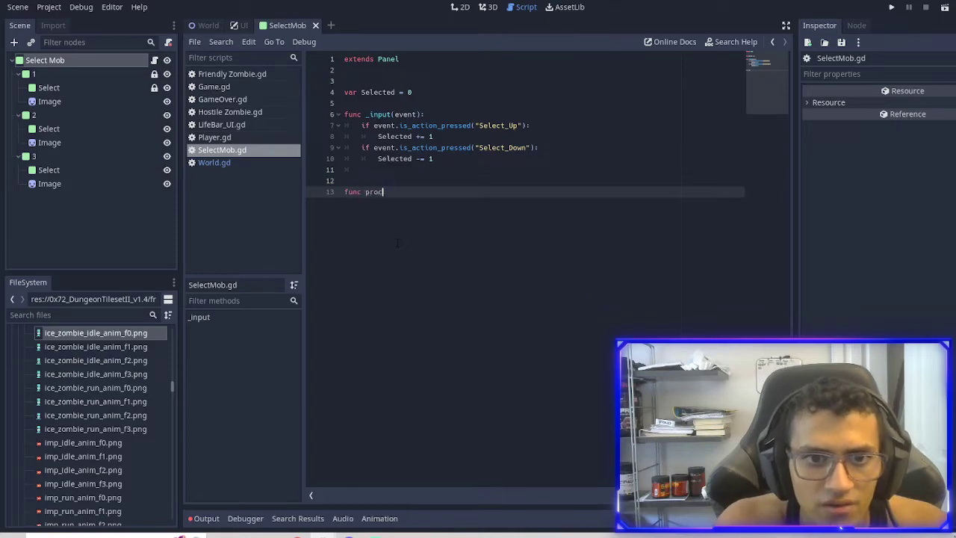
key(Down)
key(Return)
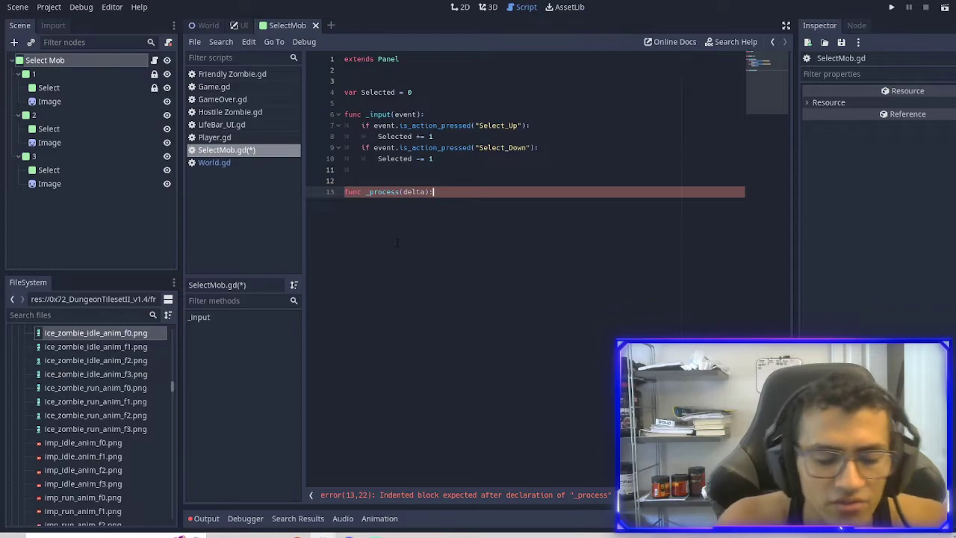
key(Return)
- Begin the _process body with the condition "if Selected == 0:"
text(pass)
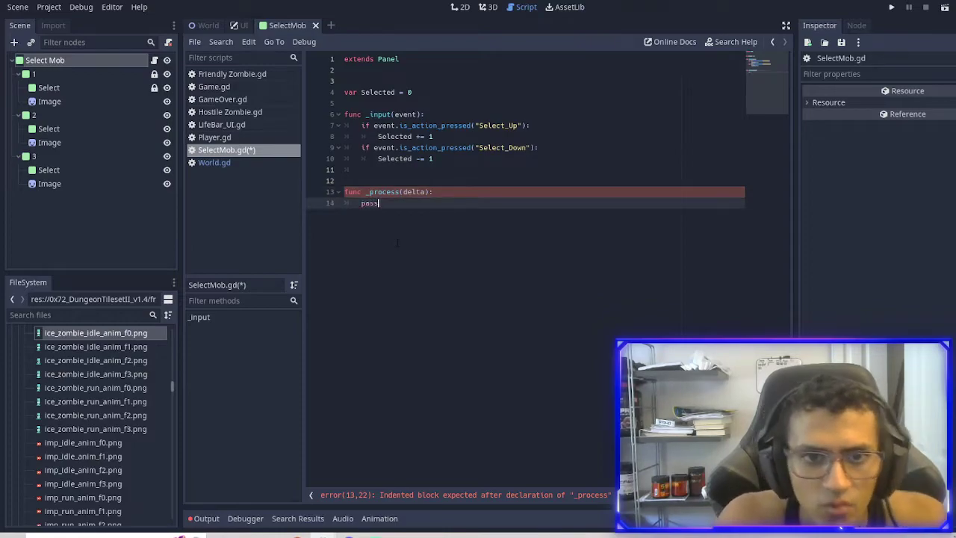
key(BackSpace)
key(BackSpace)
key(BackSpace)
key(BackSpace)
text(if Sele)
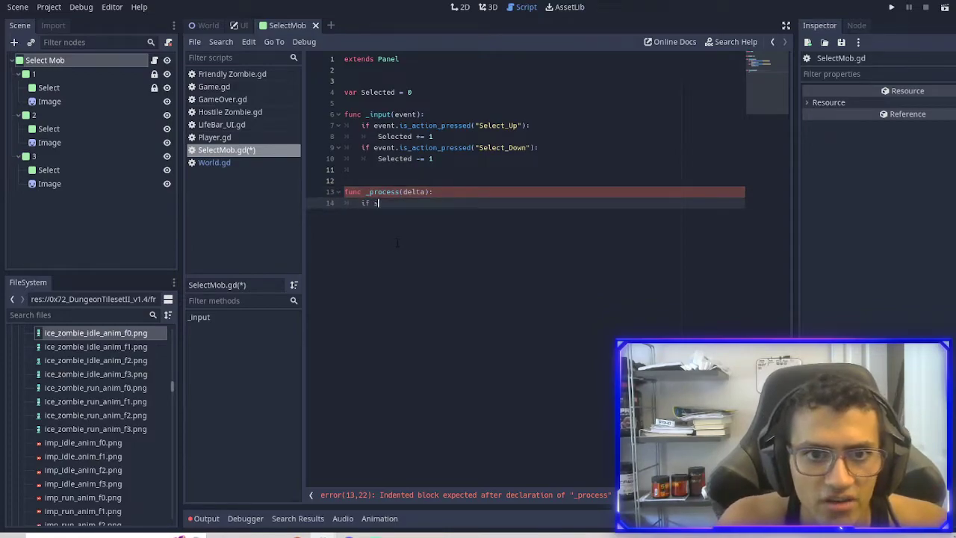
text(cted == 0)
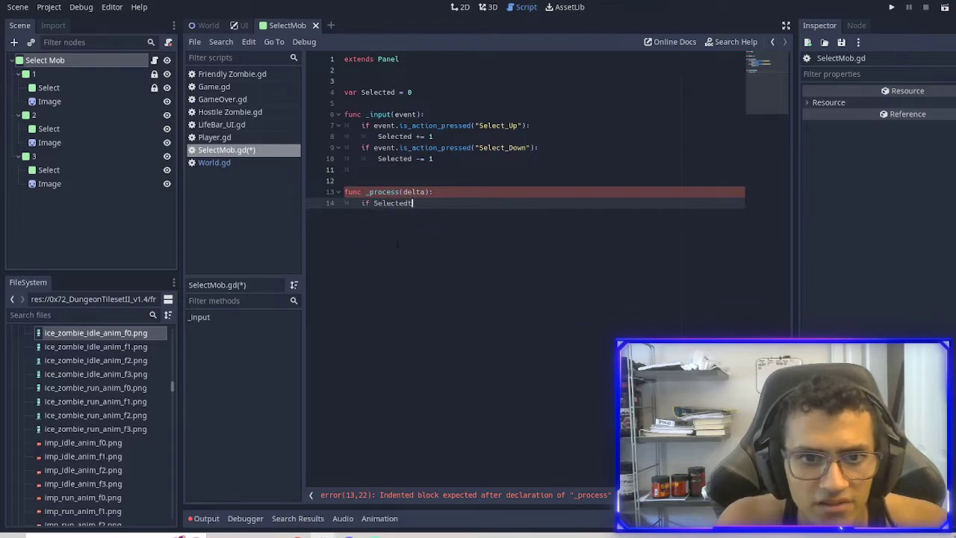
text(:)
key(Return)
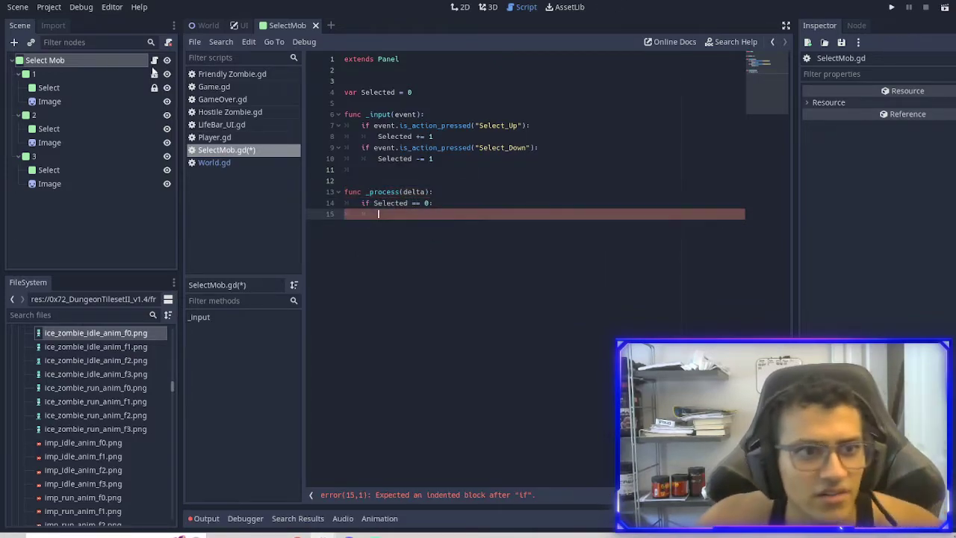
- In the 2D view, toggle child nodes of slots 1 and 2 off and on to check how the selection highlight displays
click(93, 74)
click(465, 7)
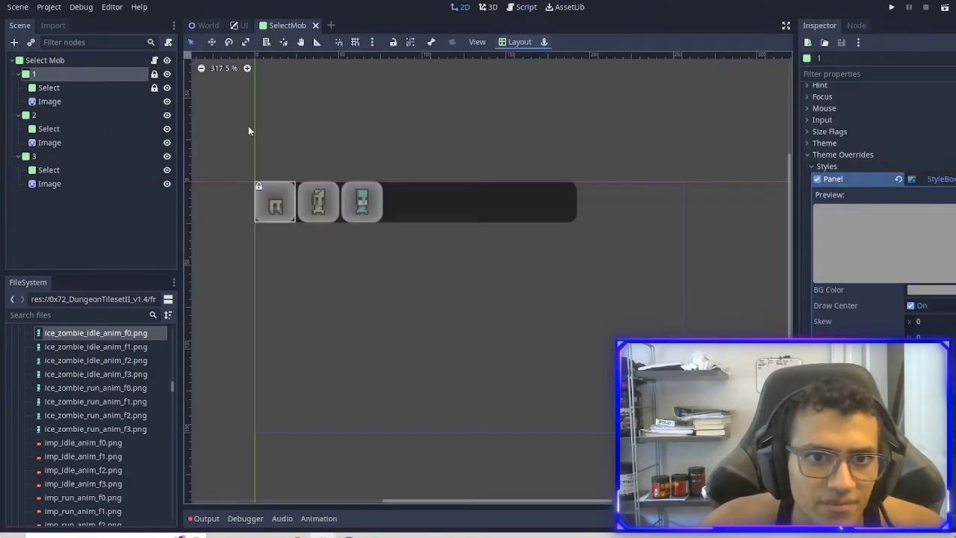
click(65, 88)
click(166, 87)
click(166, 88)
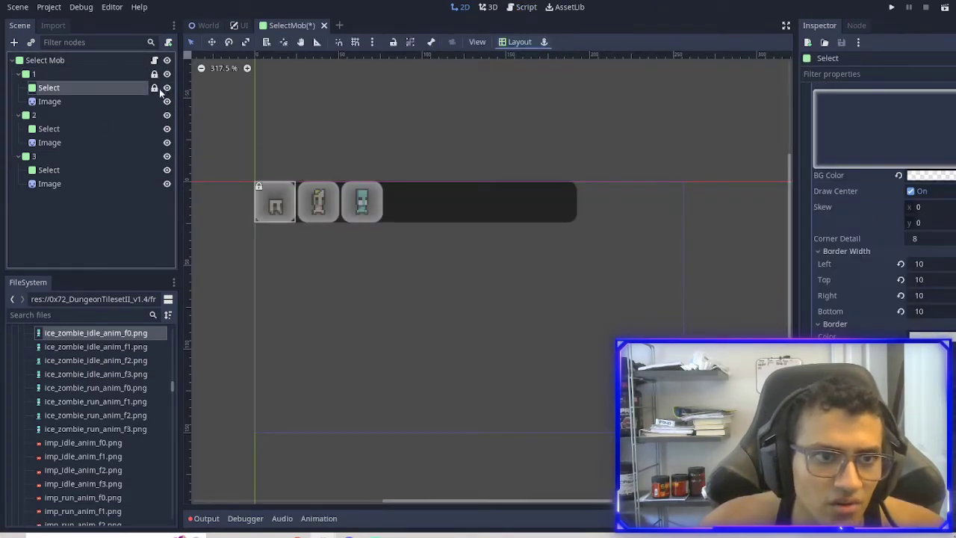
click(153, 129)
click(167, 129)
click(166, 129)
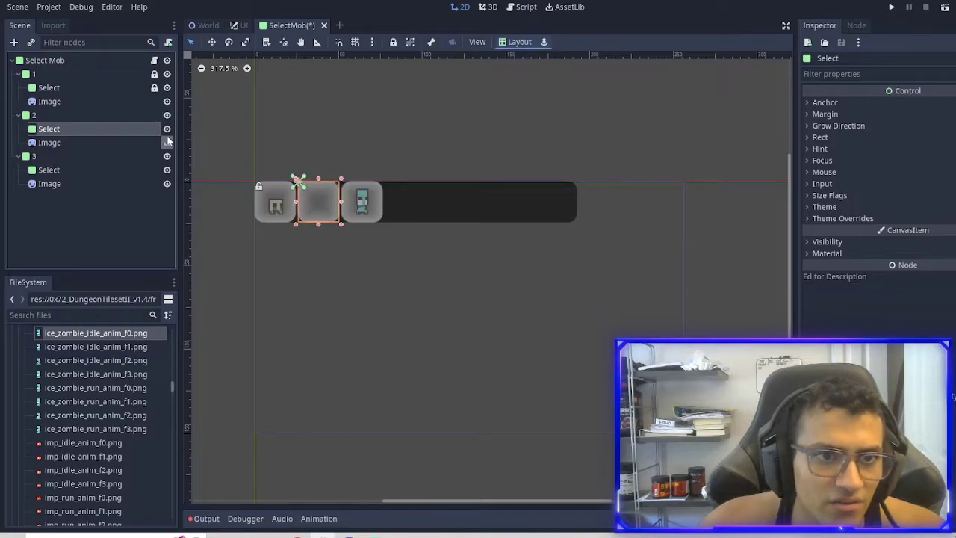
- Return to the SelectMob script and replace the if statement in _process with "get_child(Selected)"
click(155, 60)
drag(398, 267, 361, 202)
click(379, 215)
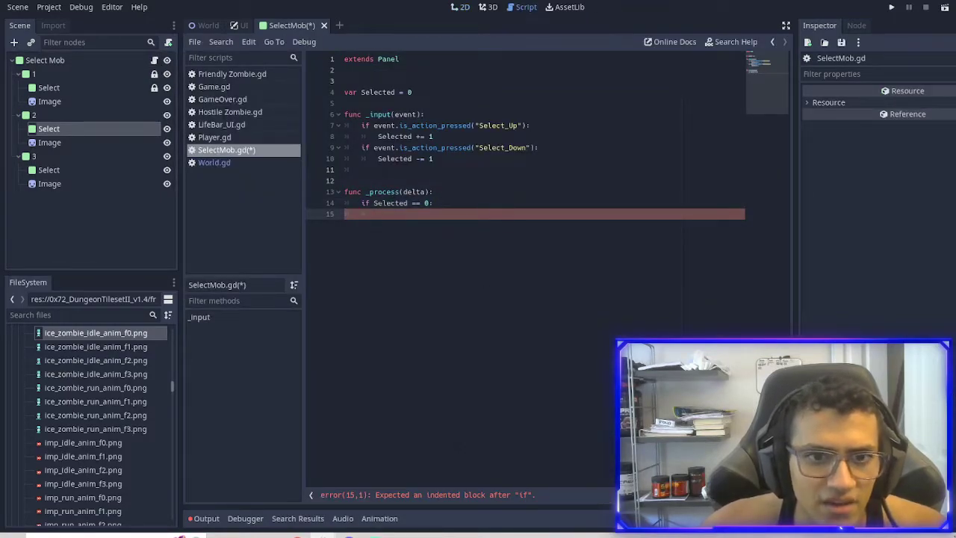
key(shift+Home)
key(shift+Up)
key(shift+Home)
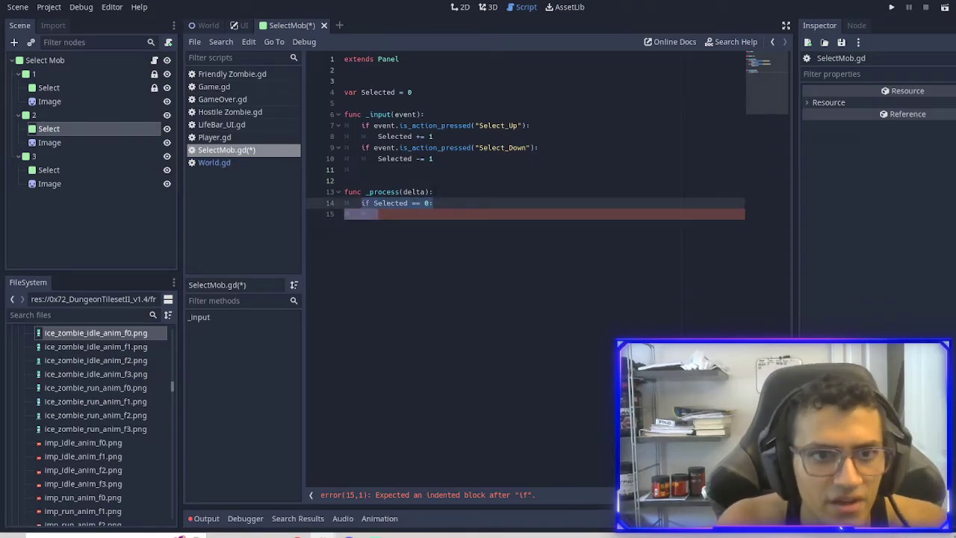
text(get_chi)
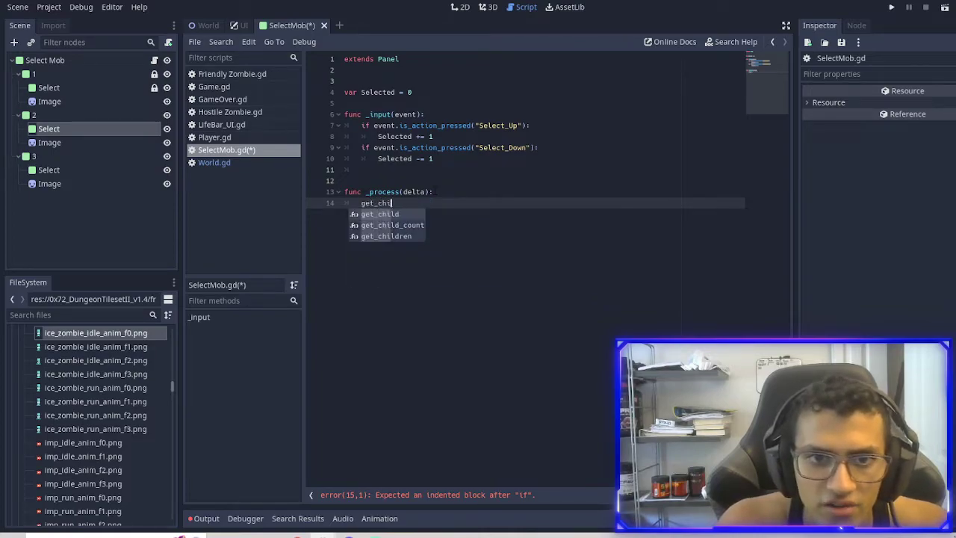
key(Return)
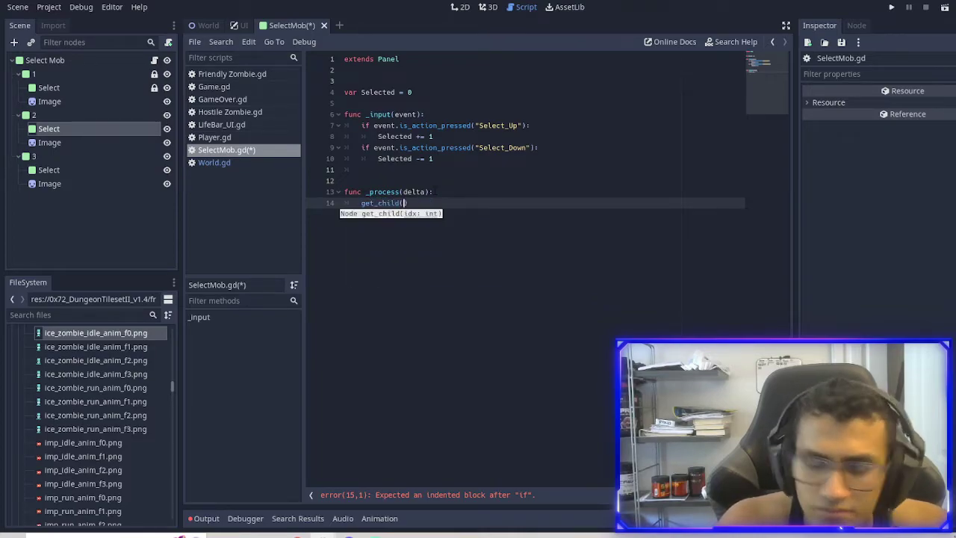
text(Se)
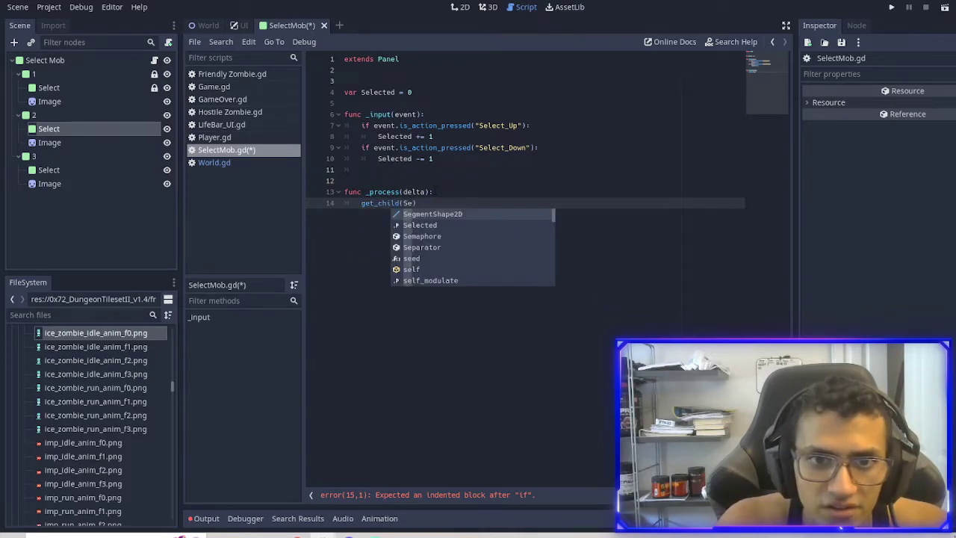
key(Down)
key(Return)
text())
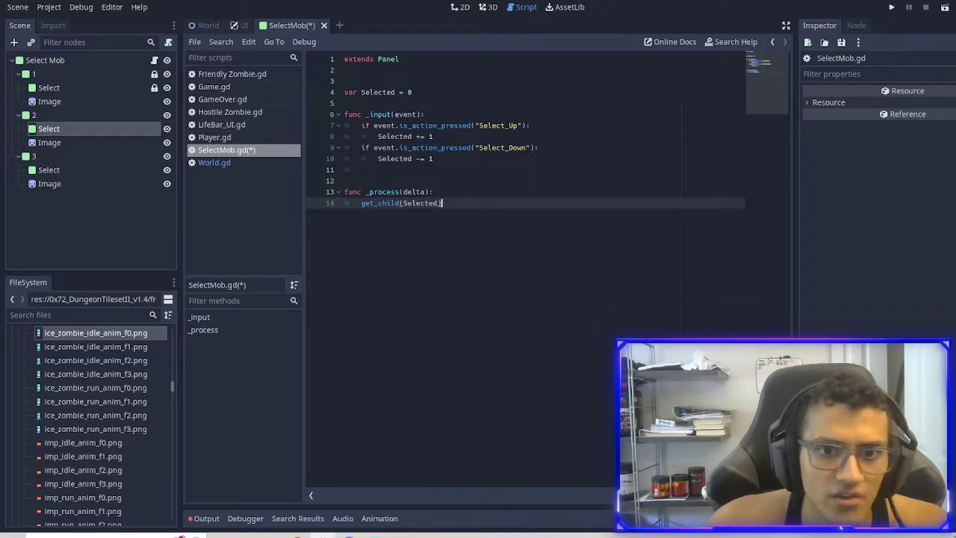
- Append ".get_child(0).show()" to the get_child(Selected) call and return to the 2D view
text(.get_)
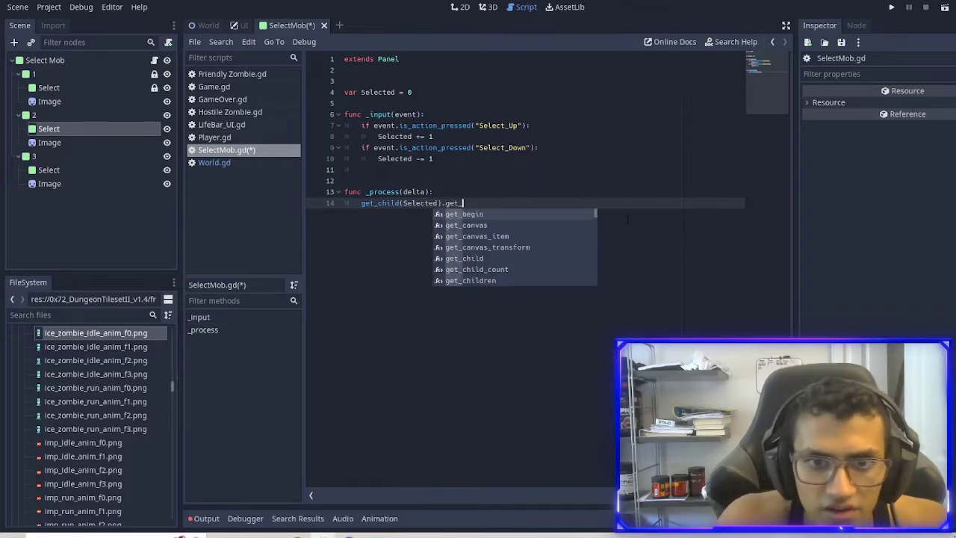
text(child()
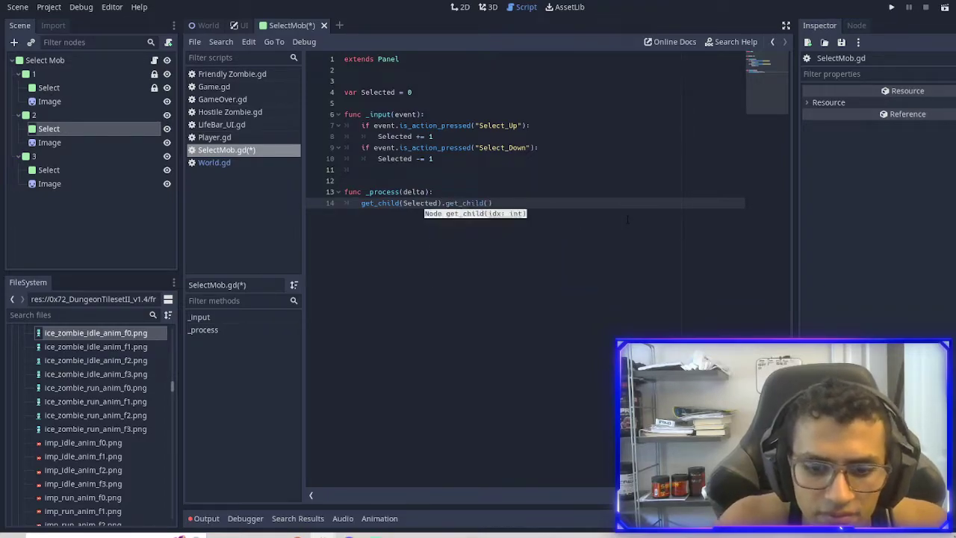
text(0).)
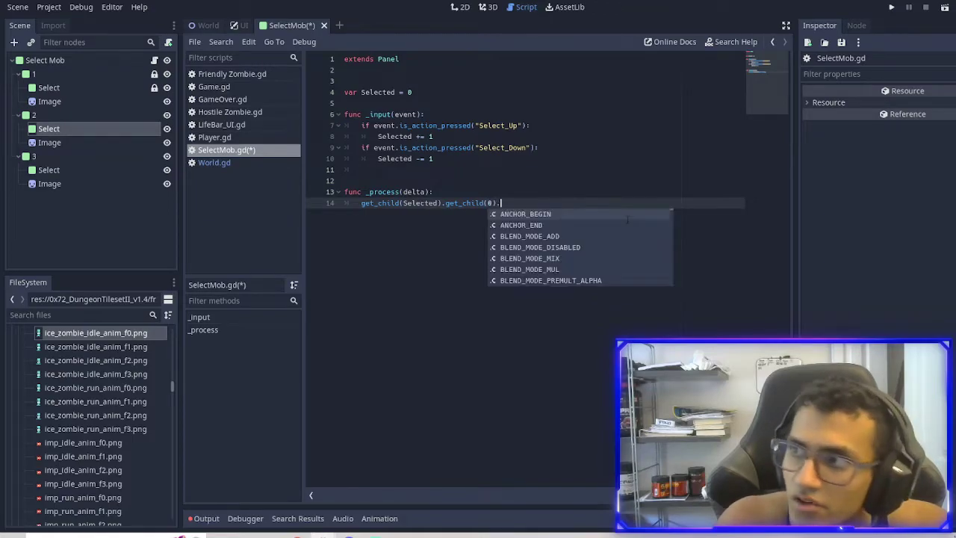
text(show())
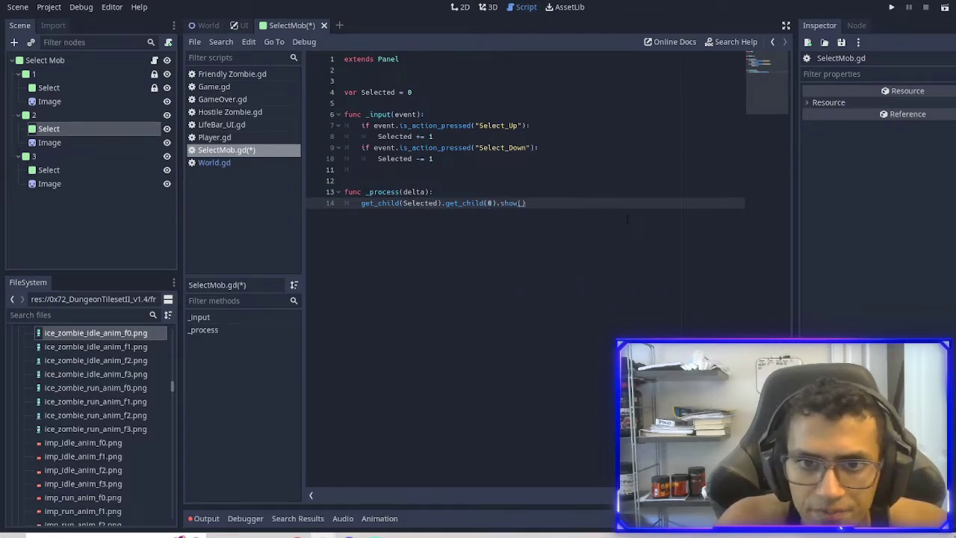
click(461, 7)
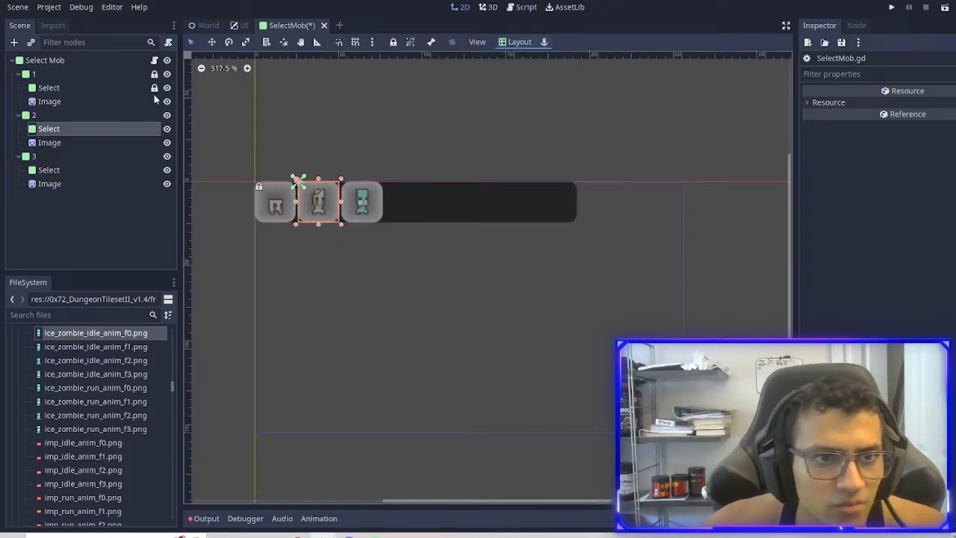
- Toggle the Select panels of slots 1, 2 and 3 off and back on to preview highlighting one slot at a time
scroll(244, 143, up, 5)
click(167, 170)
click(166, 128)
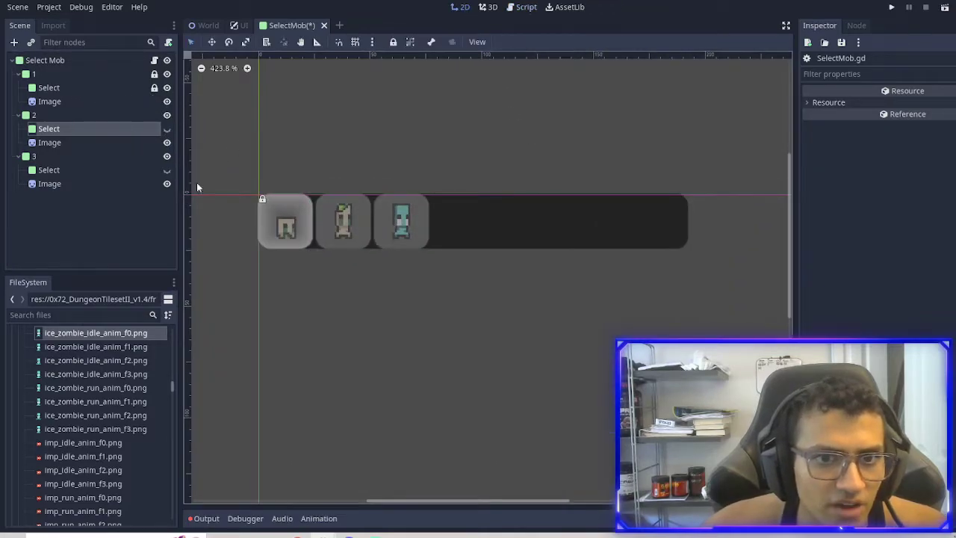
scroll(343, 221, up, 1)
click(78, 87)
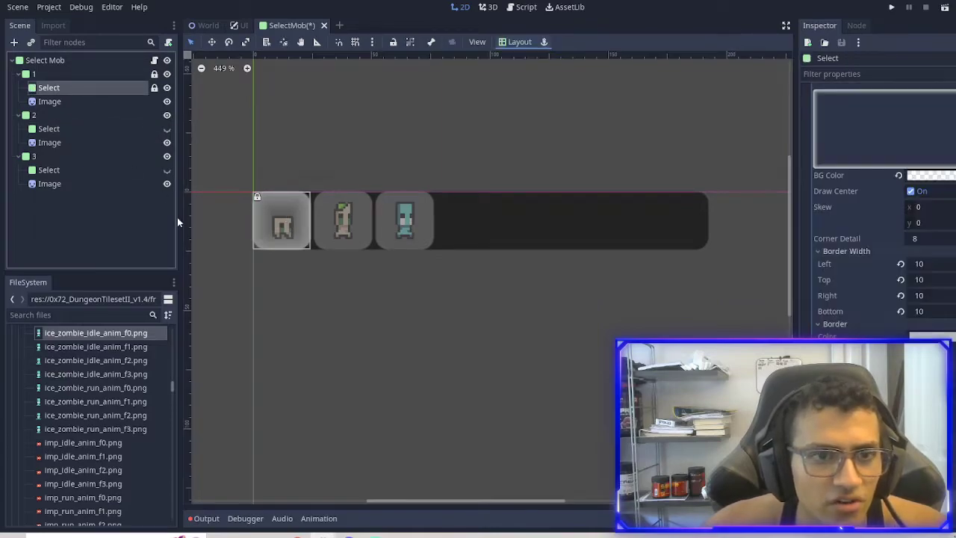
click(167, 87)
click(167, 130)
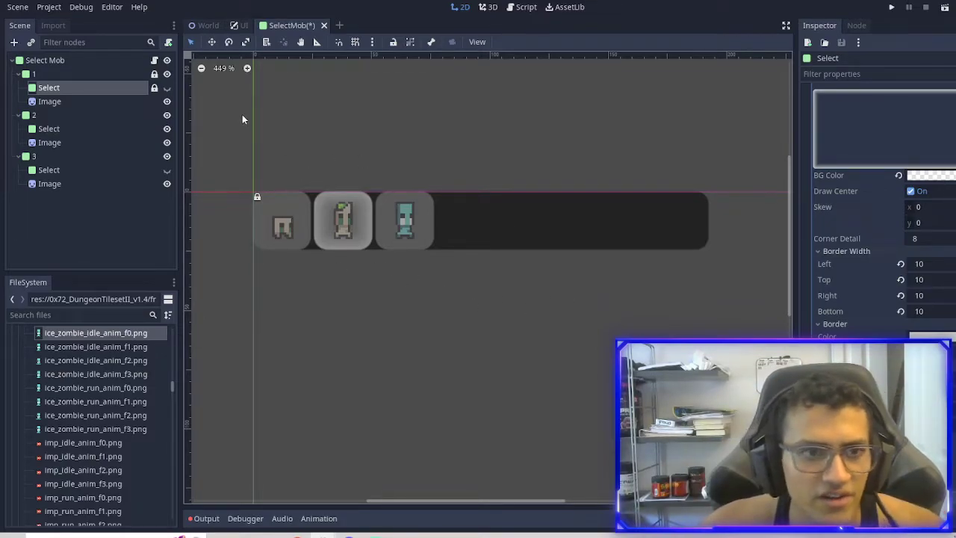
click(124, 129)
click(167, 129)
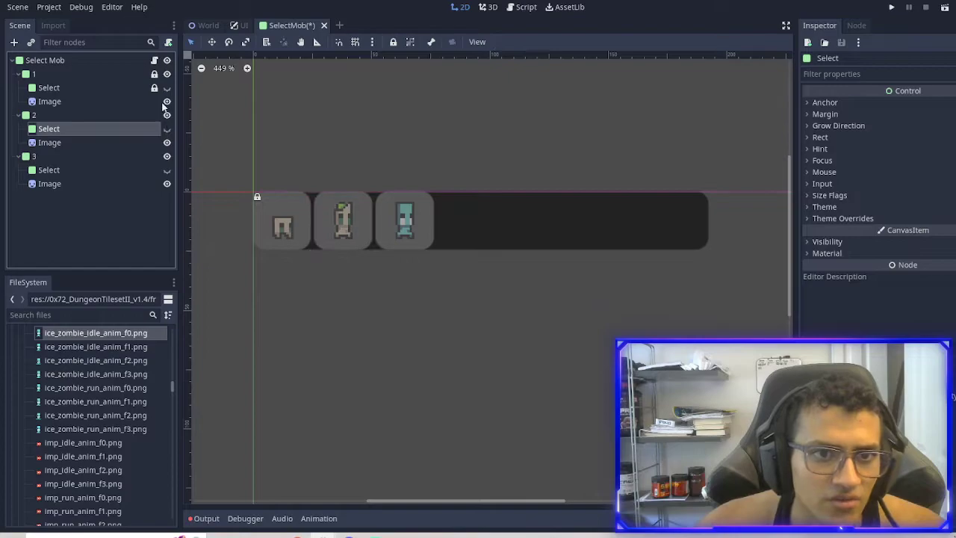
click(166, 88)
click(167, 128)
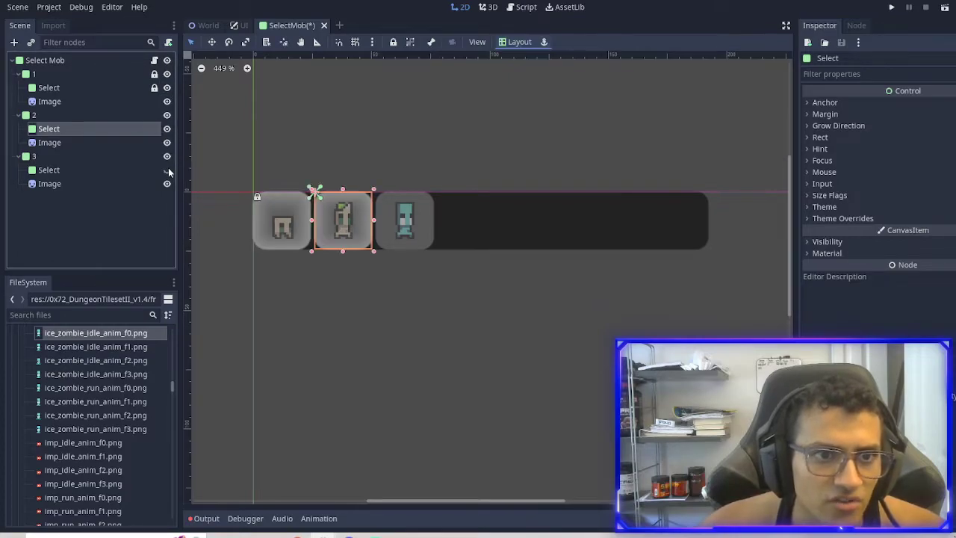
click(166, 170)
- Save the scene and begin a new func declaration below _process in the SelectMob script
key(ctrl+s)
click(117, 63)
click(154, 60)
click(478, 284)
key(Return)
text(func hide)
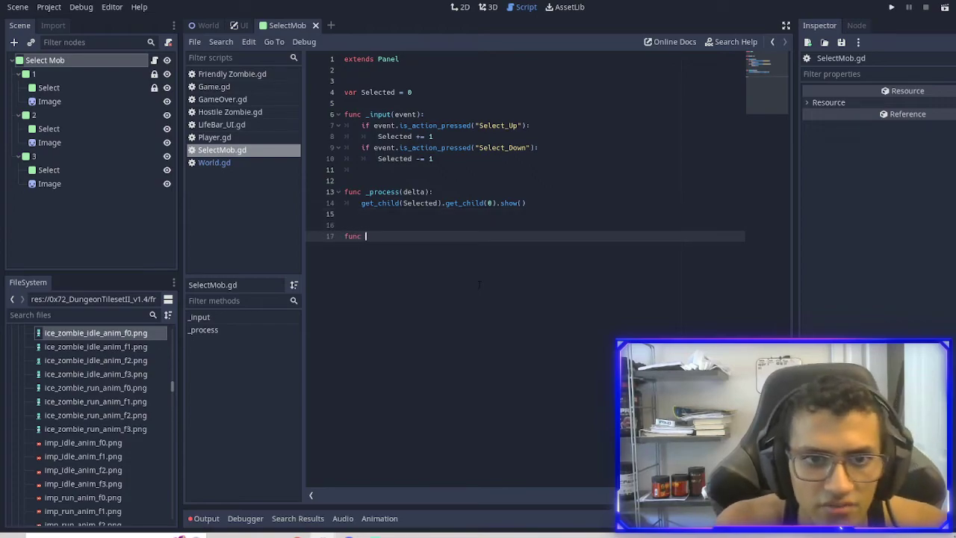
key(BackSpace)
key(BackSpace)
key(BackSpace)
key(BackSpace)
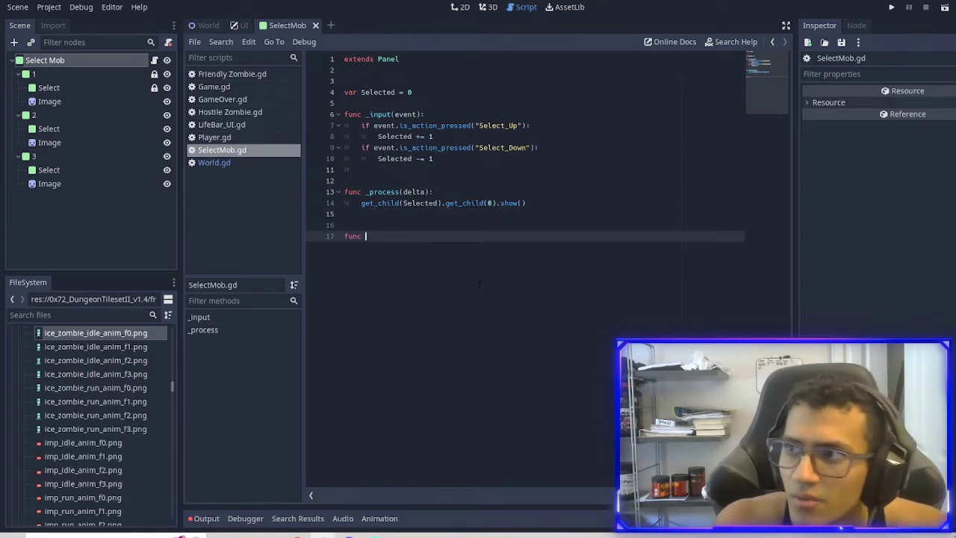
text(hide_s)
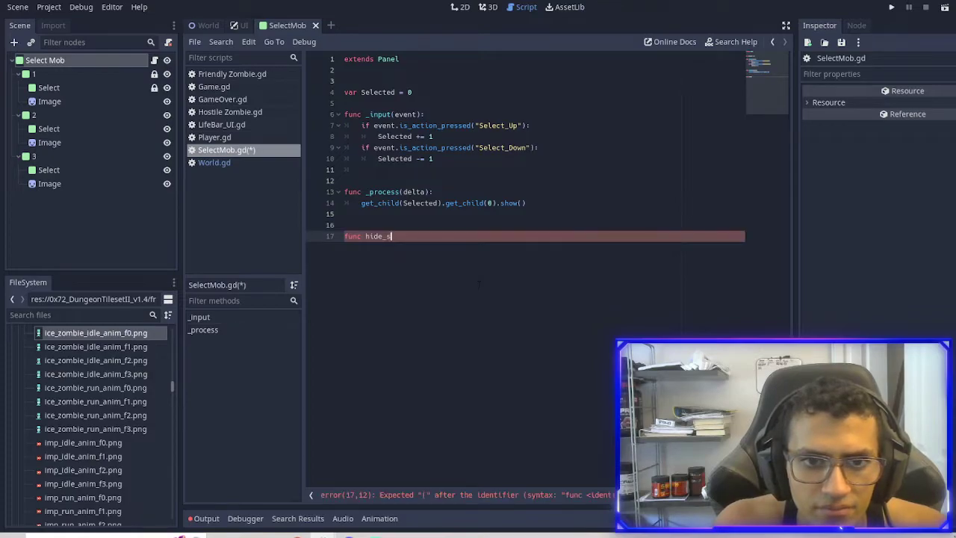
text(none_)
key(BackSpace)
key(BackSpace)
key(BackSpace)
key(BackSpace)
key(BackSpace)
key(BackSpace)
key(BackSpace)
key(BackSpace)
key(BackSpace)
key(BackSpace)
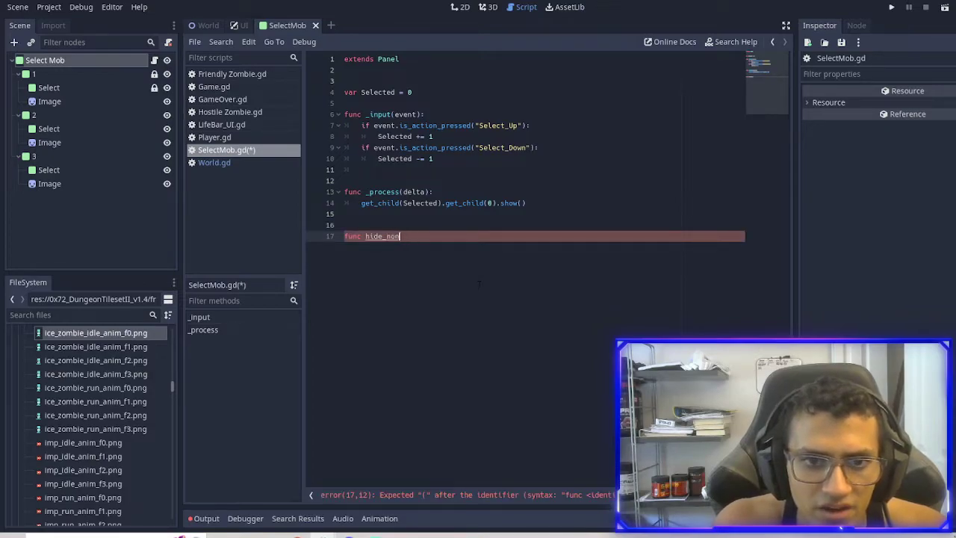
- Name the new function hide_all() and complete its declaration line with a colon
text(hide_a)
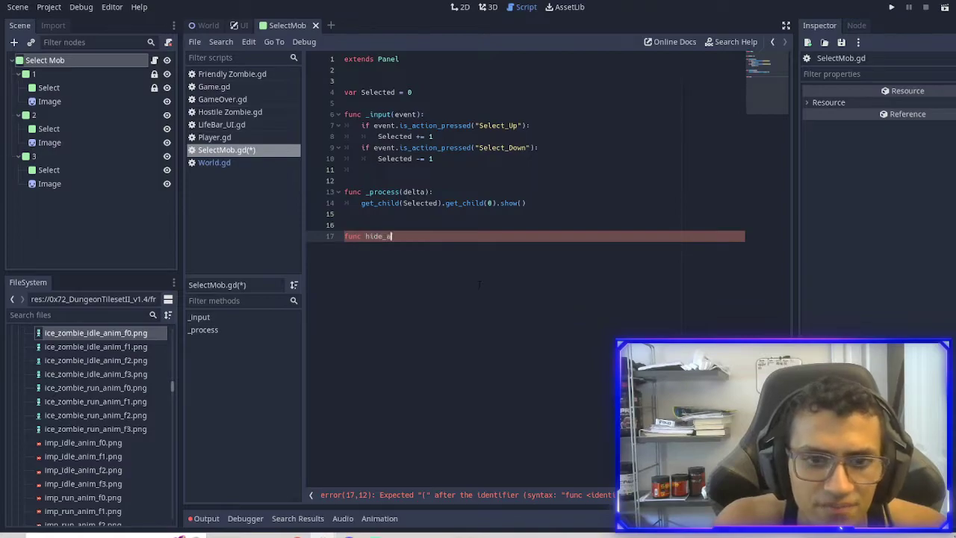
text(ll()
key(Home)
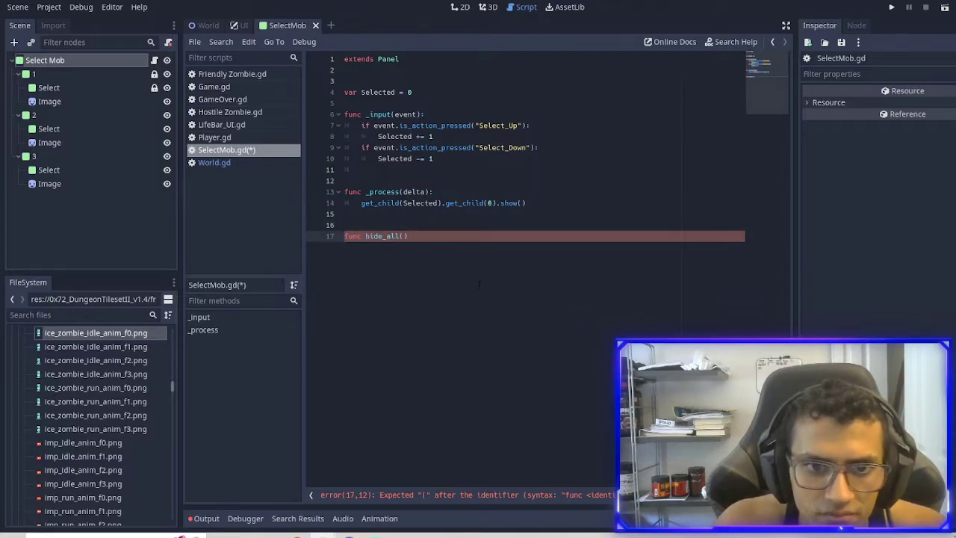
text(:)
key(Return)
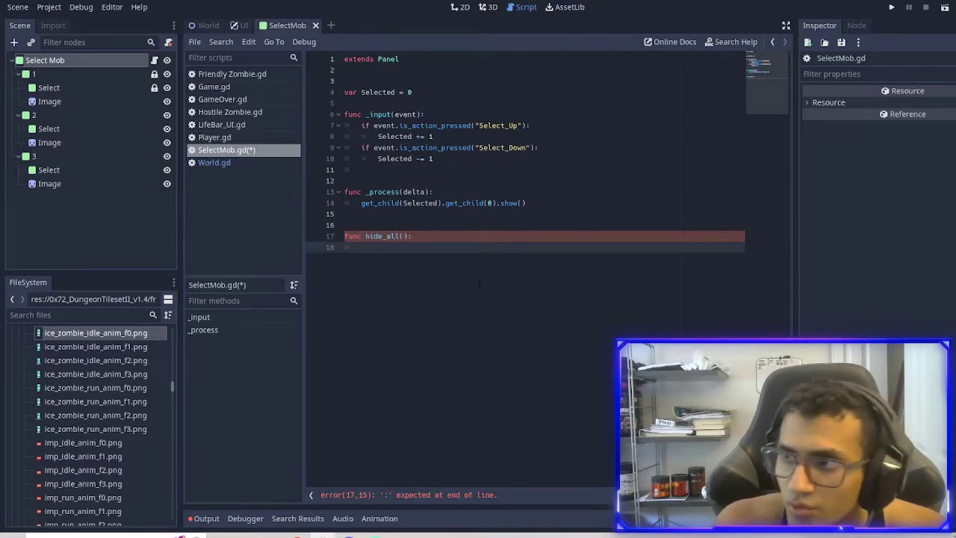
- Add the loop header "for i in get_child_count():" inside hide_all()
text(for i )
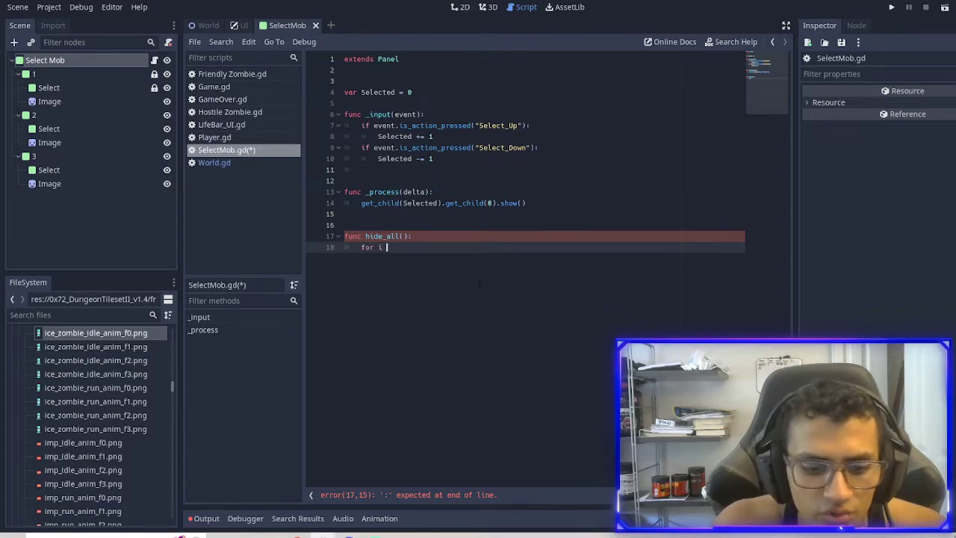
text(in get_)
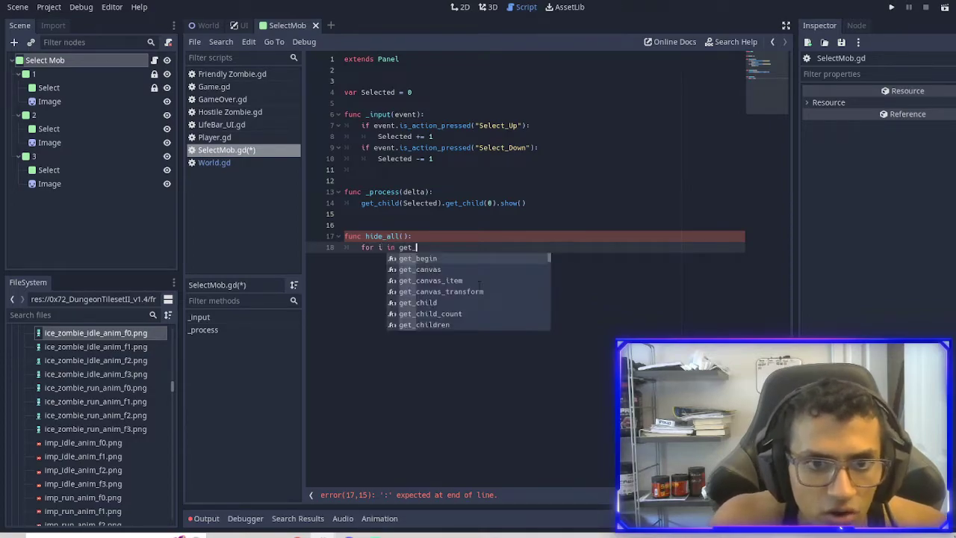
text(chi)
key(Down)
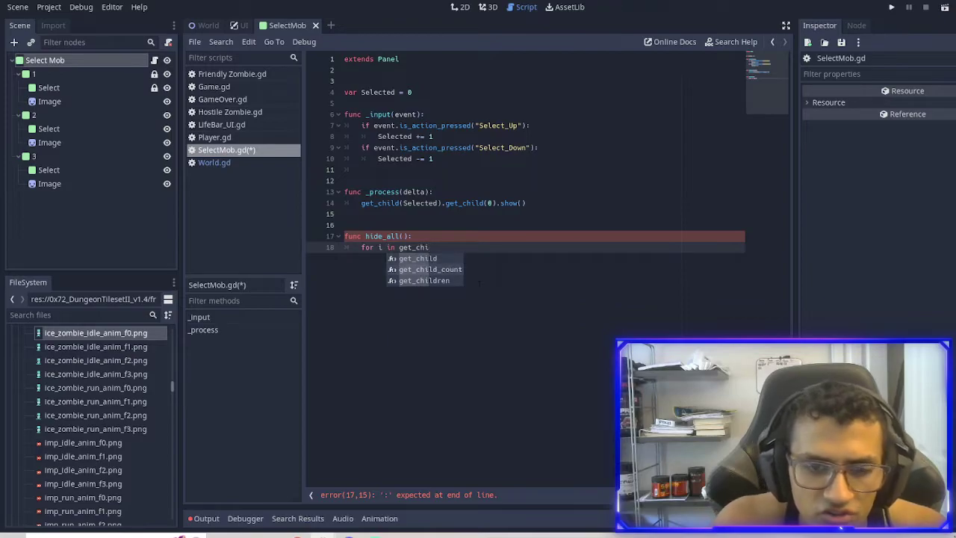
key(Return)
key(Right)
text(:)
key(Return)
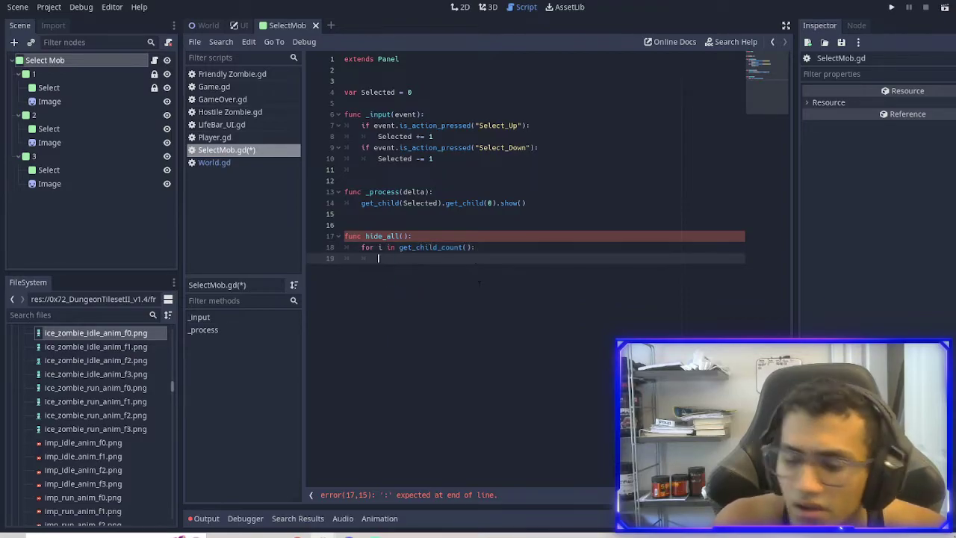
- Write the loop body as "get_child(i).get_child(0).hide()"
text(get_chi)
key(Return)
text(i)
key(Right)
text(.)
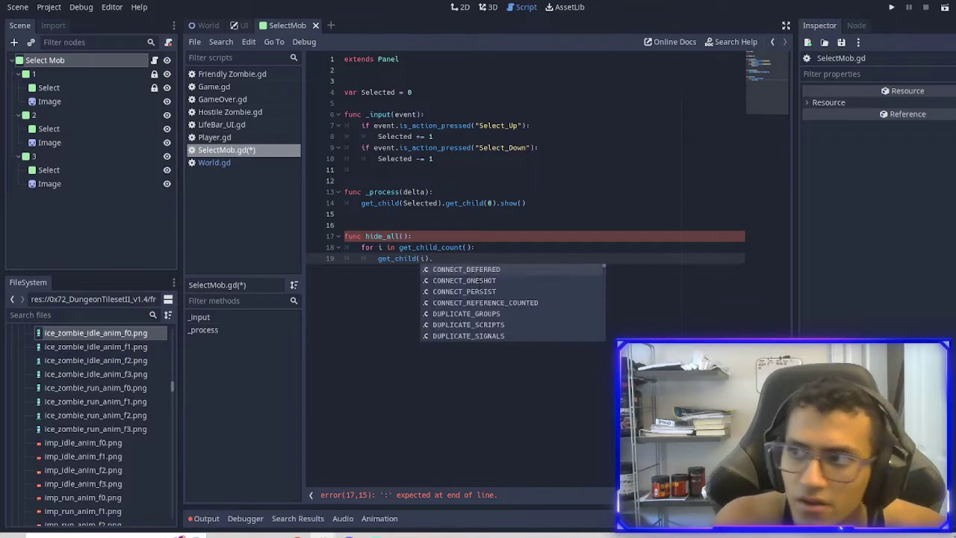
text(get_)
key(Return)
text(0)
key(Right)
text(.hide)
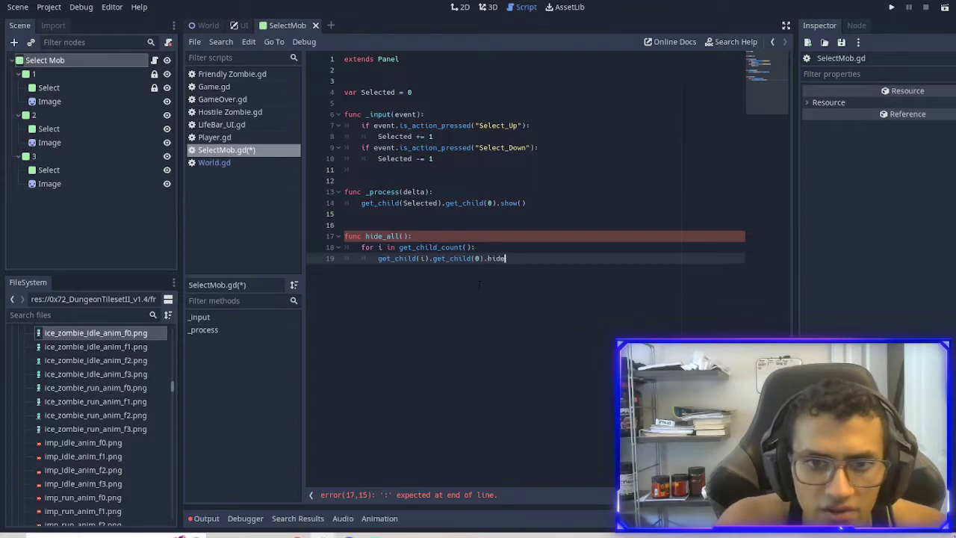
text(()
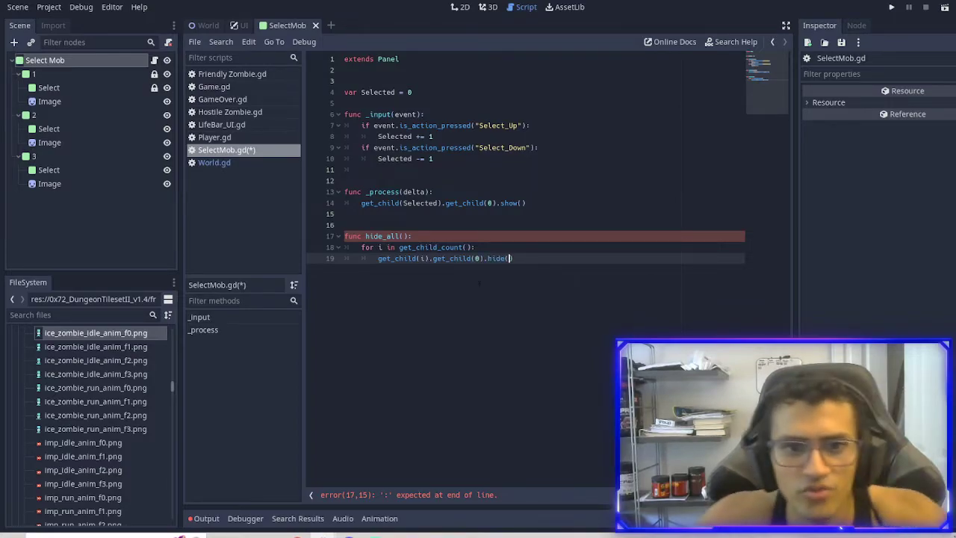
- Review the hide_all() loop against slot nodes 1, 2 and 3 and their Select children in the scene tree
drag(361, 247, 463, 247)
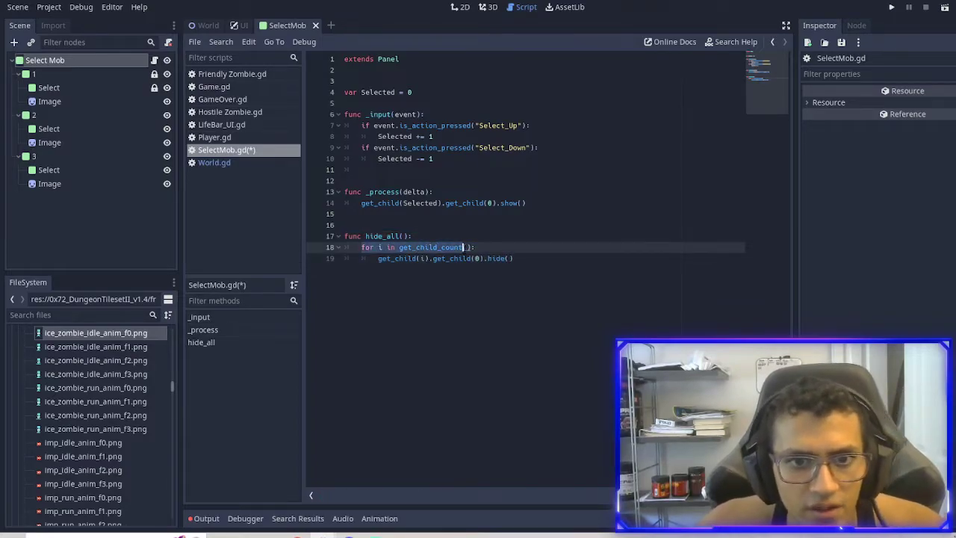
click(403, 247)
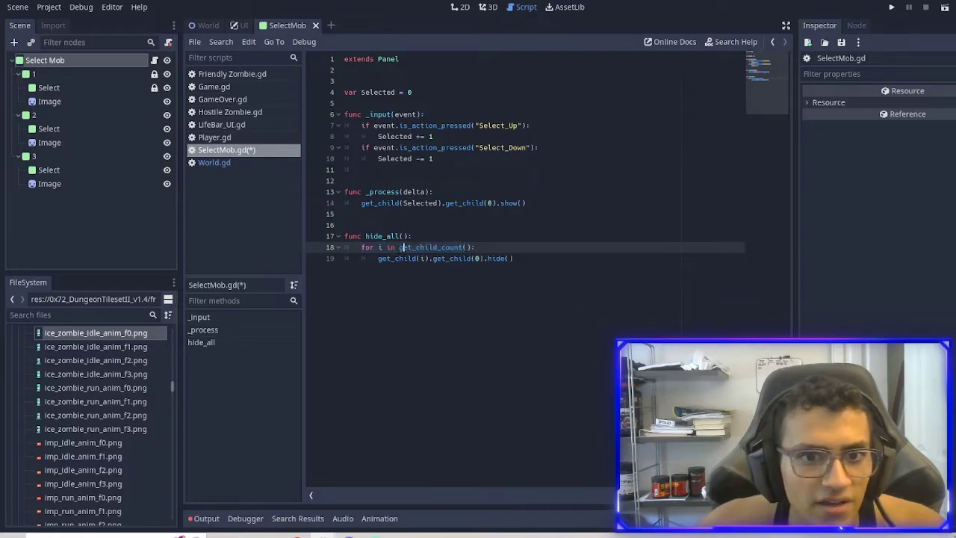
key(shift+End)
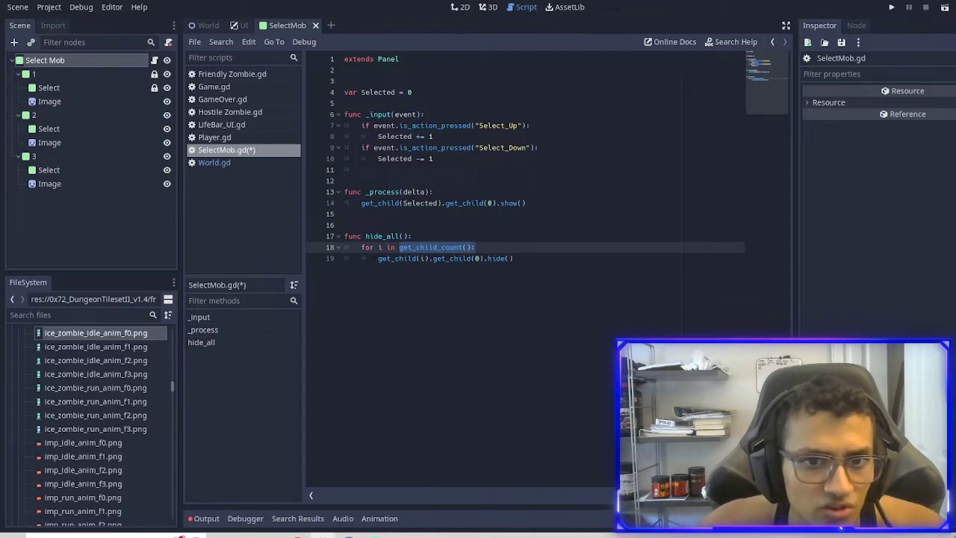
drag(364, 247, 479, 248)
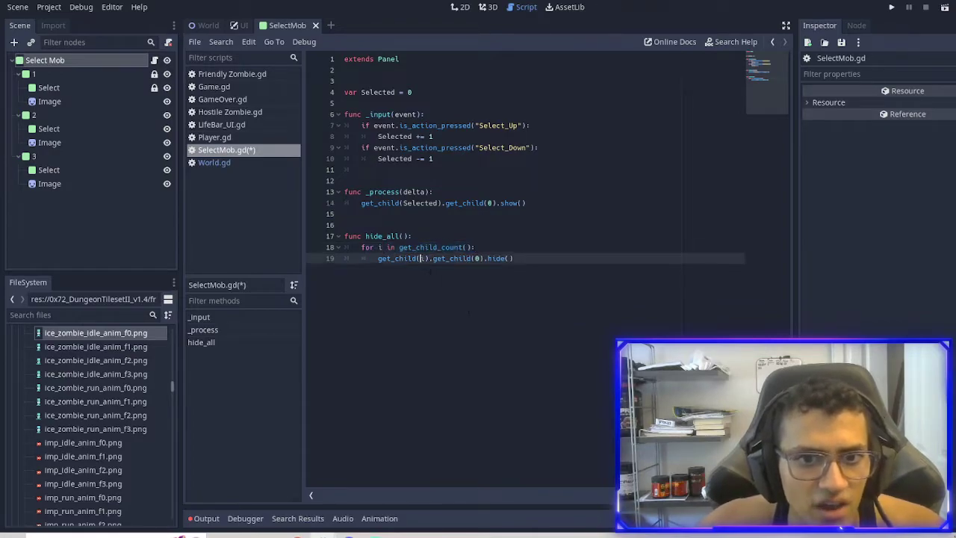
click(50, 71)
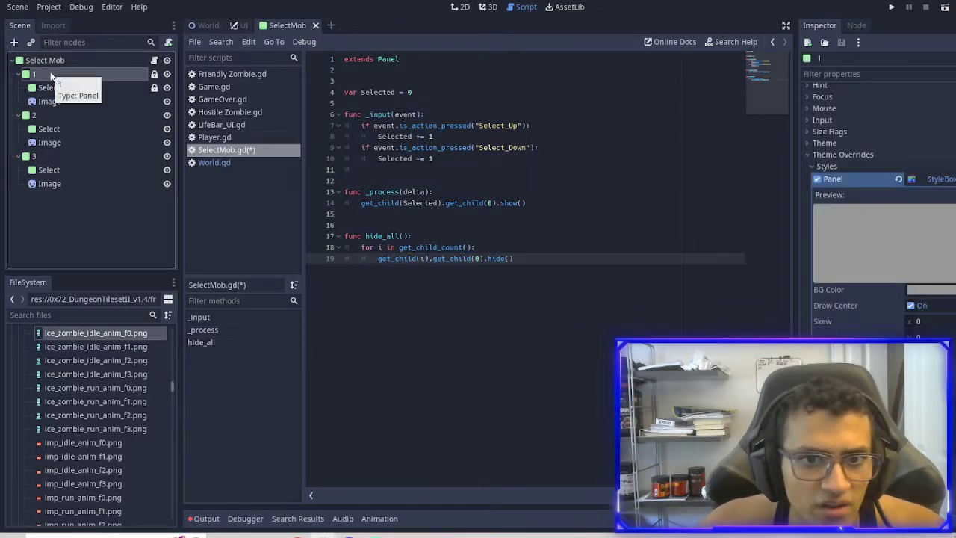
click(378, 247)
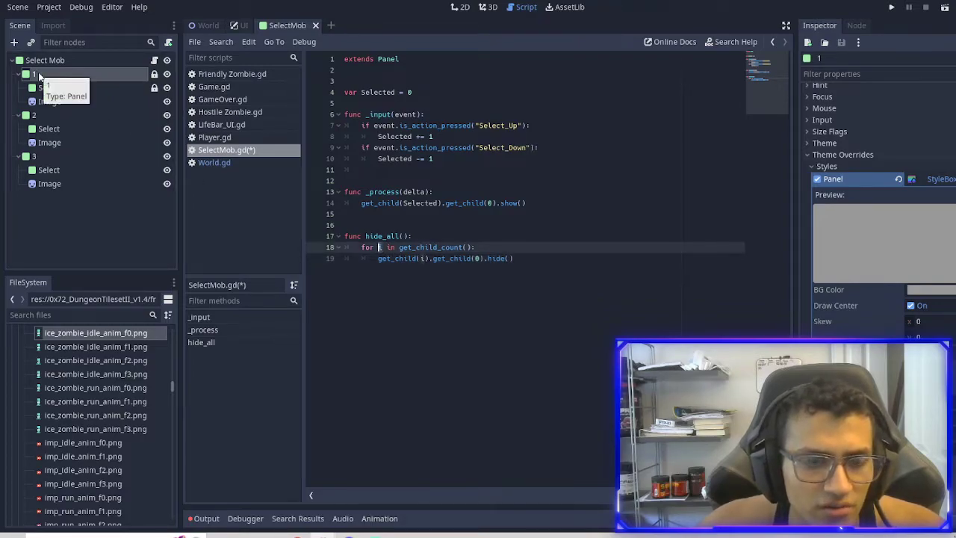
click(39, 88)
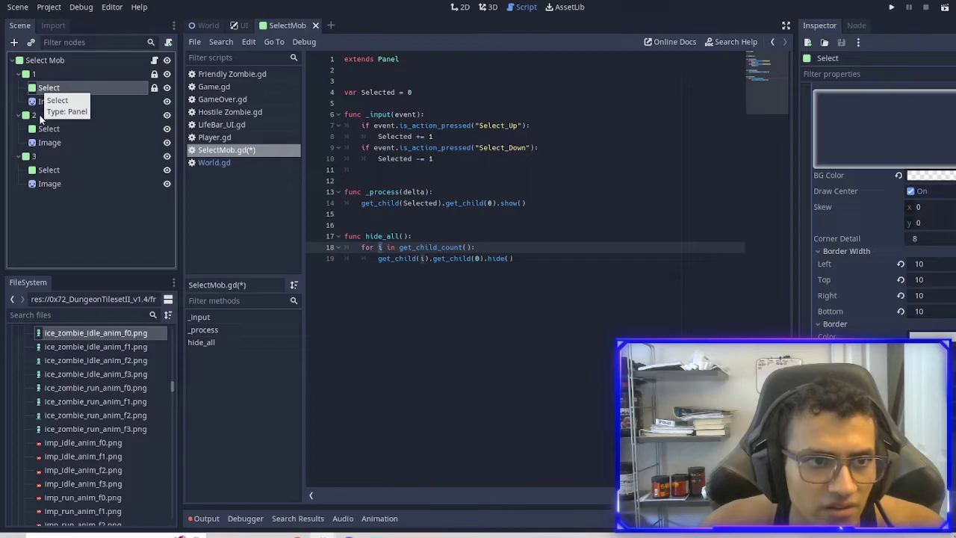
click(37, 116)
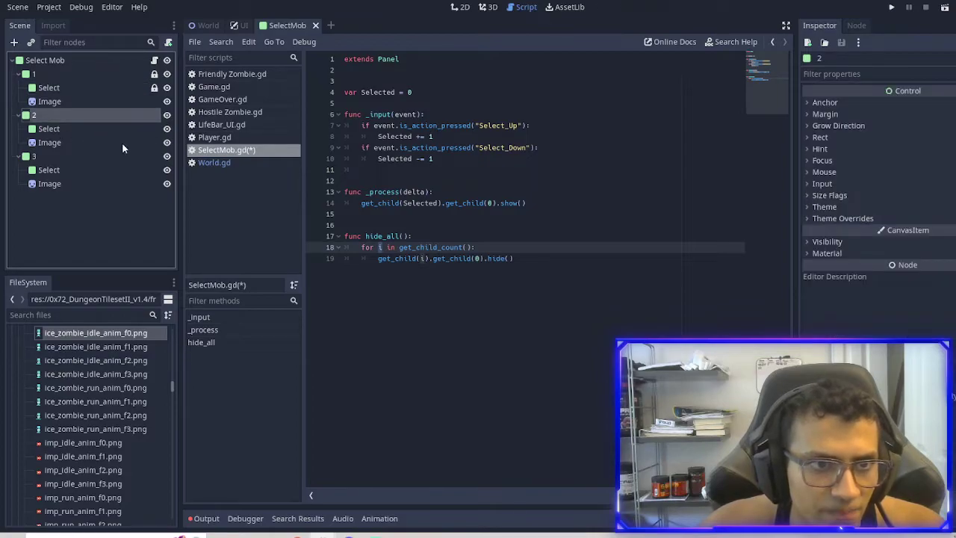
click(46, 159)
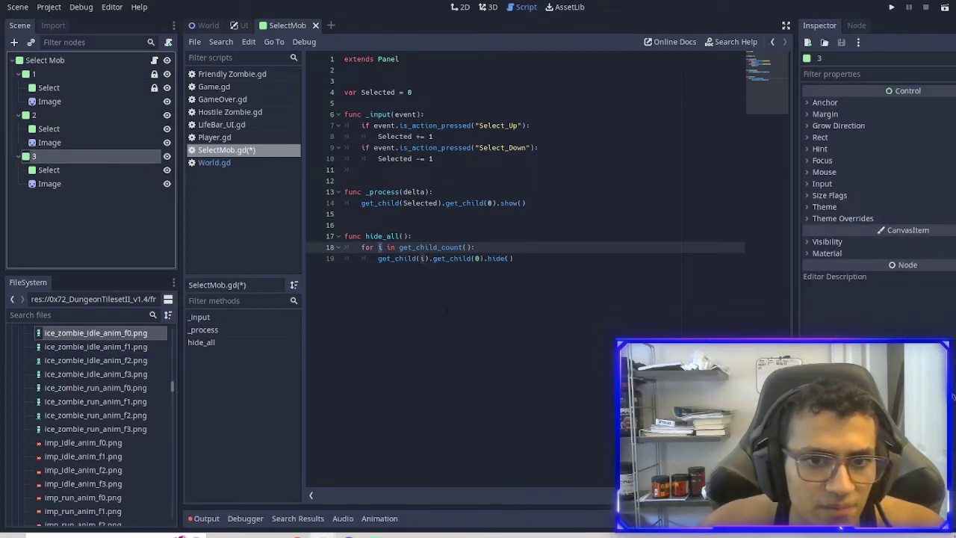
drag(345, 246, 241, 238)
click(500, 305)
click(529, 277)
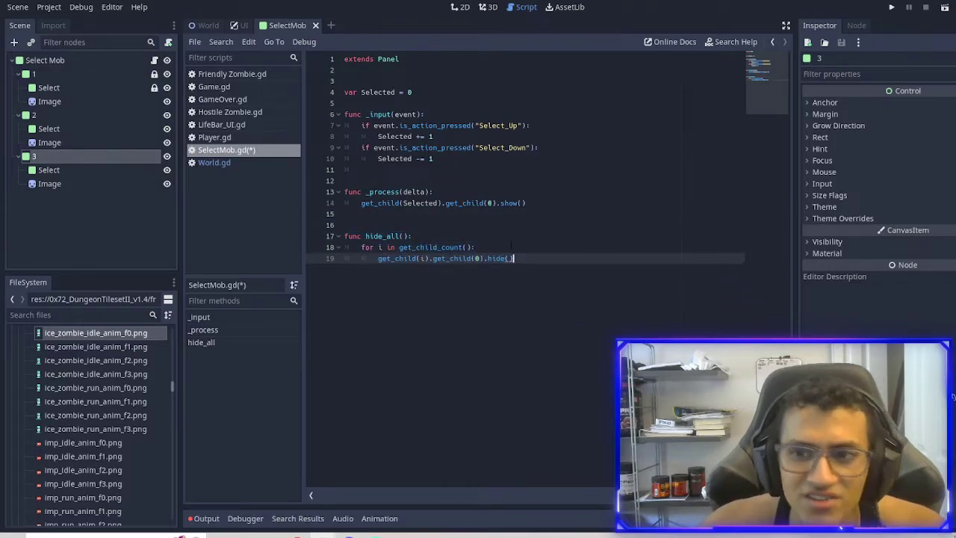
click(455, 224)
drag(516, 258, 305, 234)
click(558, 299)
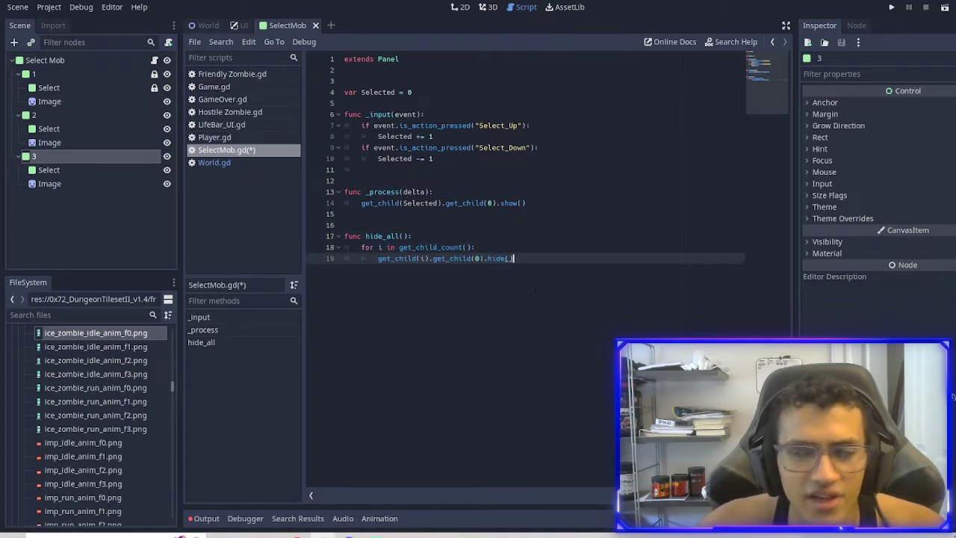
- Call hide_all() after "Selected -= 1" in the Select_Down branch of _input
click(469, 165)
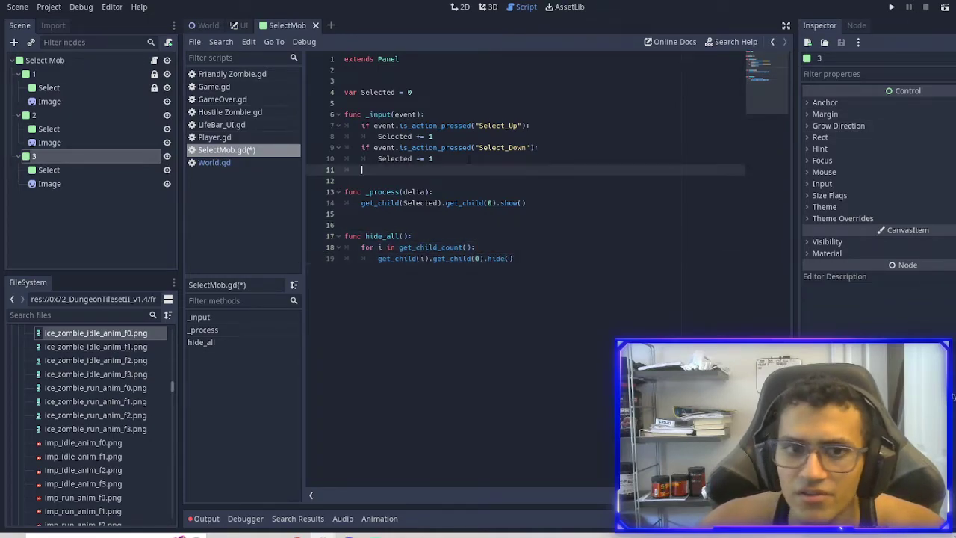
key(Tab)
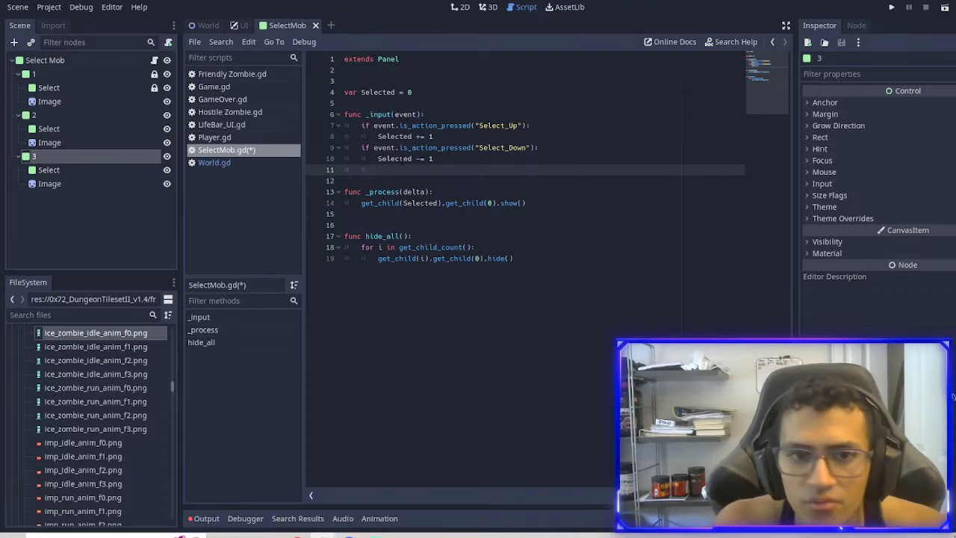
text(hide)
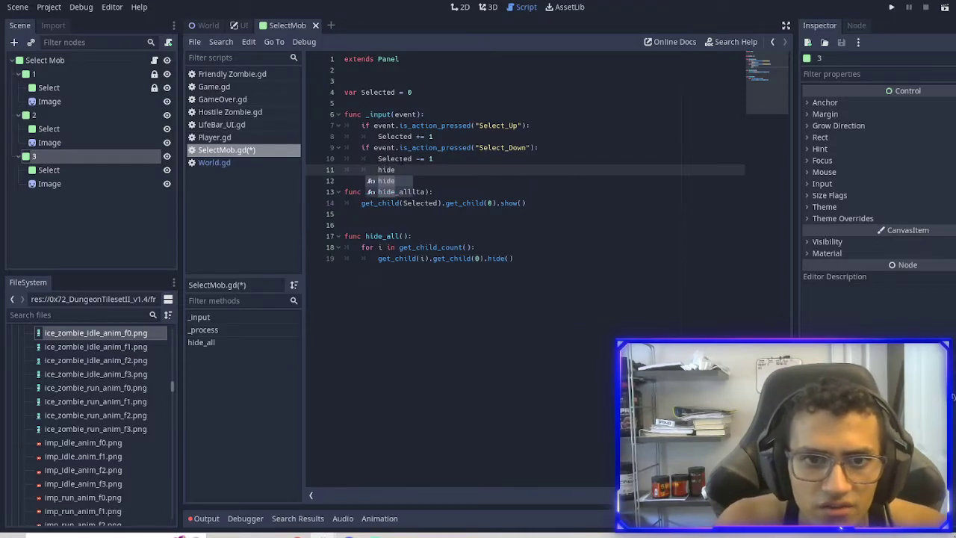
key(Down)
key(Return)
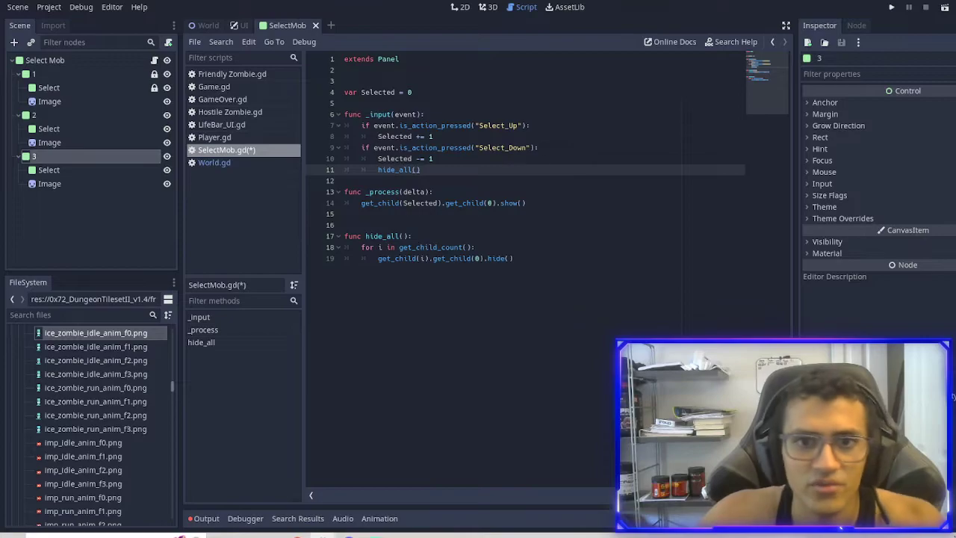
- Copy the hide_all() call to a new line below "Selected += 1" in the Select_Up branch of _input
click(441, 136)
key(Return)
drag(424, 190, 378, 181)
key(ctrl+c)
click(418, 147)
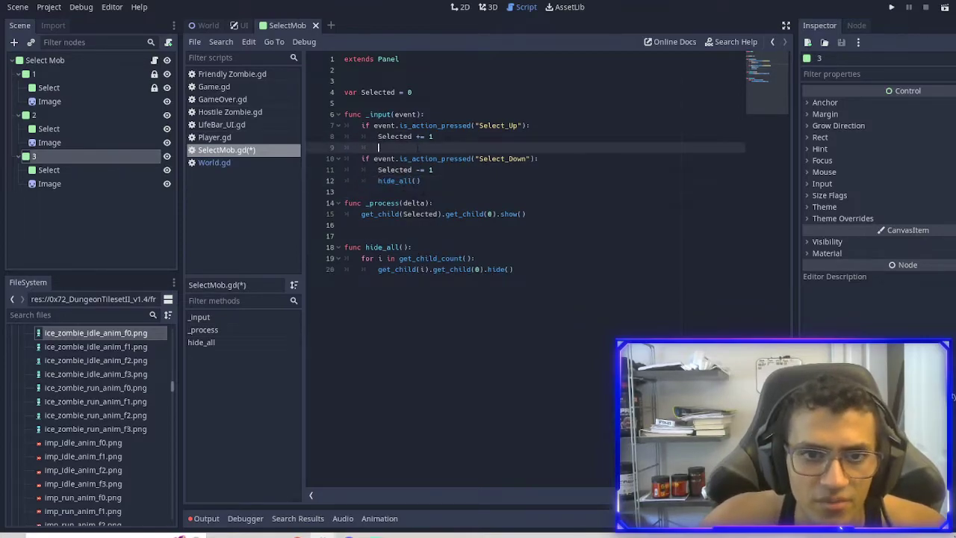
key(ctrl+v)
click(513, 280)
drag(499, 280, 308, 262)
click(495, 280)
drag(513, 280, 364, 249)
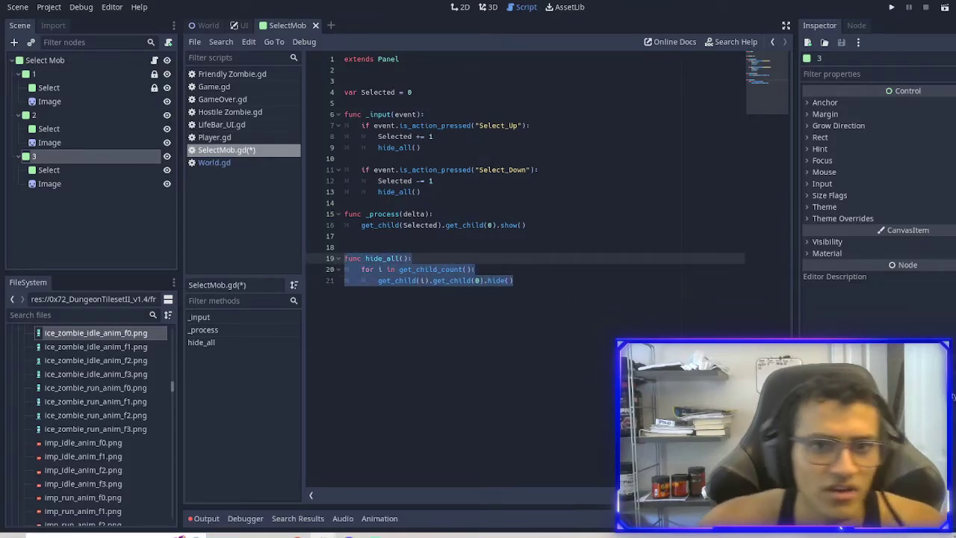
click(436, 158)
click(441, 92)
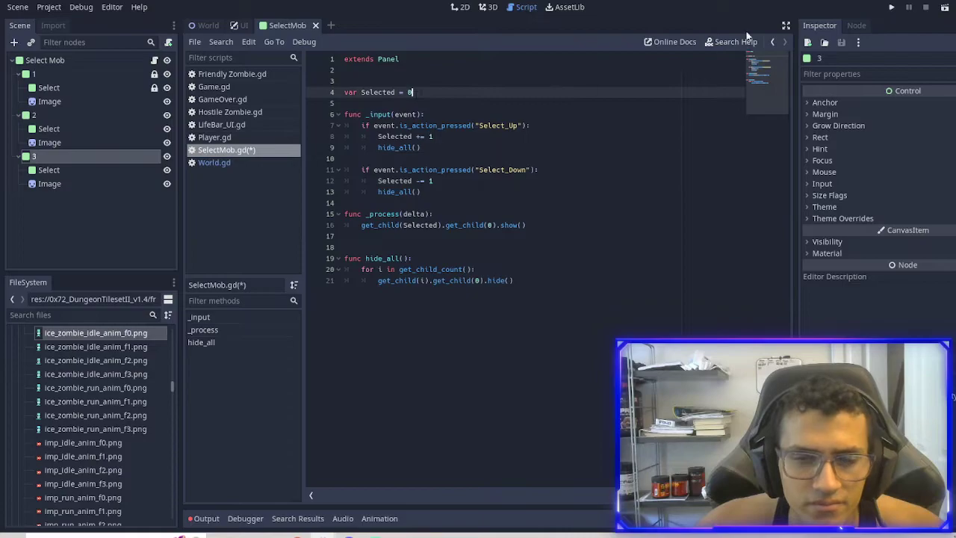
- Instance SelectMob.tscn under the UI root in the UI scene, positioning the hotbar at about x 32, y 120 near the lower screen boundary
click(241, 24)
click(461, 6)
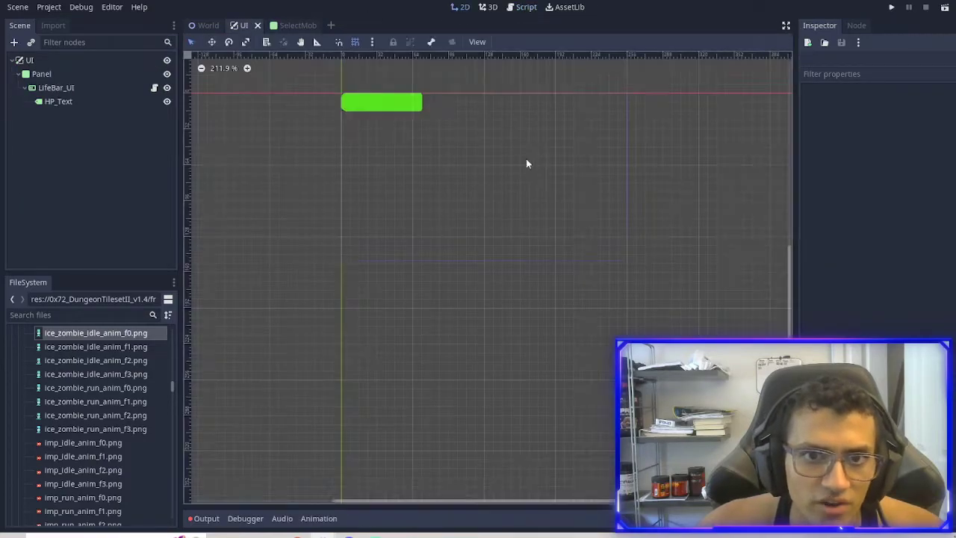
click(22, 61)
click(108, 314)
text(se)
drag(60, 470, 577, 303)
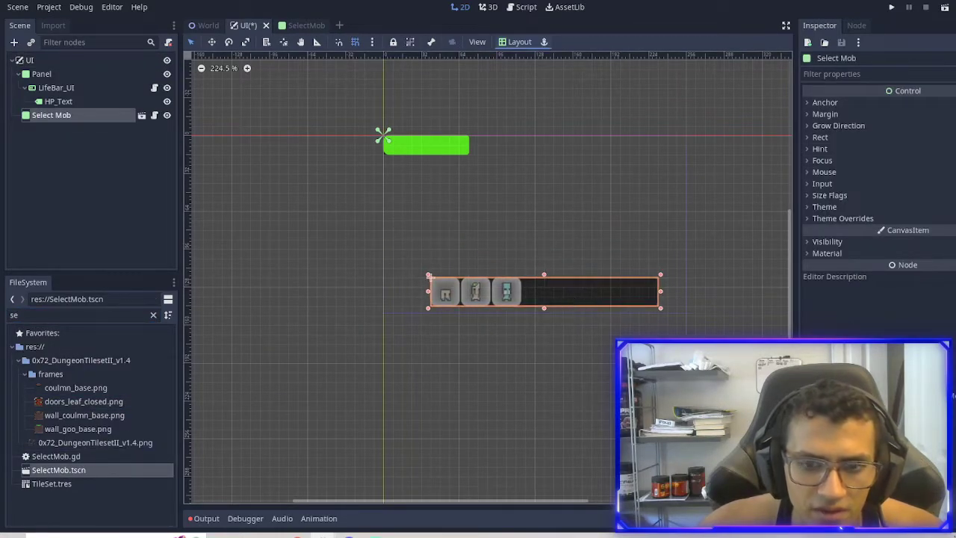
middle_drag(707, 290, 683, 289)
scroll(683, 289, up, 1)
drag(553, 299, 540, 292)
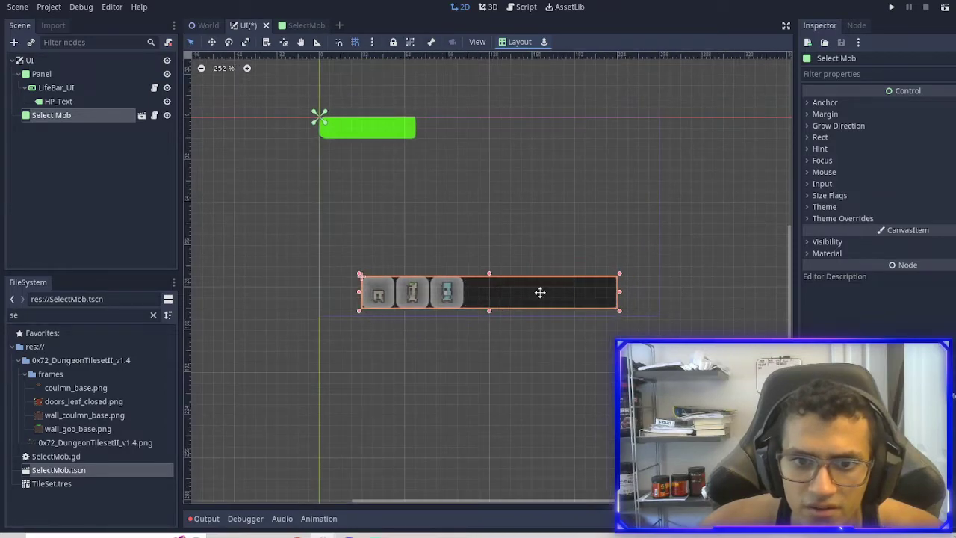
- Run the game and scroll the mouse wheel both ways to test cycling through the hotbar's mob slots
click(891, 7)
scroll(482, 353, down, 1)
scroll(480, 352, up, 1)
scroll(481, 351, down, 1)
scroll(481, 352, down, 1)
scroll(488, 344, up, 2)
scroll(488, 343, down, 2)
scroll(487, 349, up, 2)
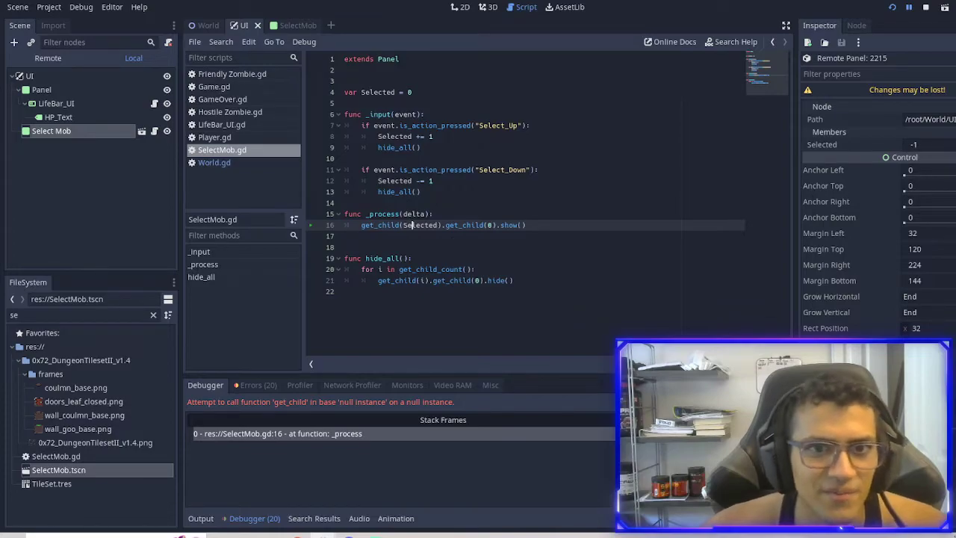
- Add a _ready() function above _input in SelectMob.gd that calls hide_all()
click(379, 110)
key(Up)
key(Return)
text(func _ready():hide_all())
key(Return)
key(ctrl+z)
key(Return)
key(ctrl+v)
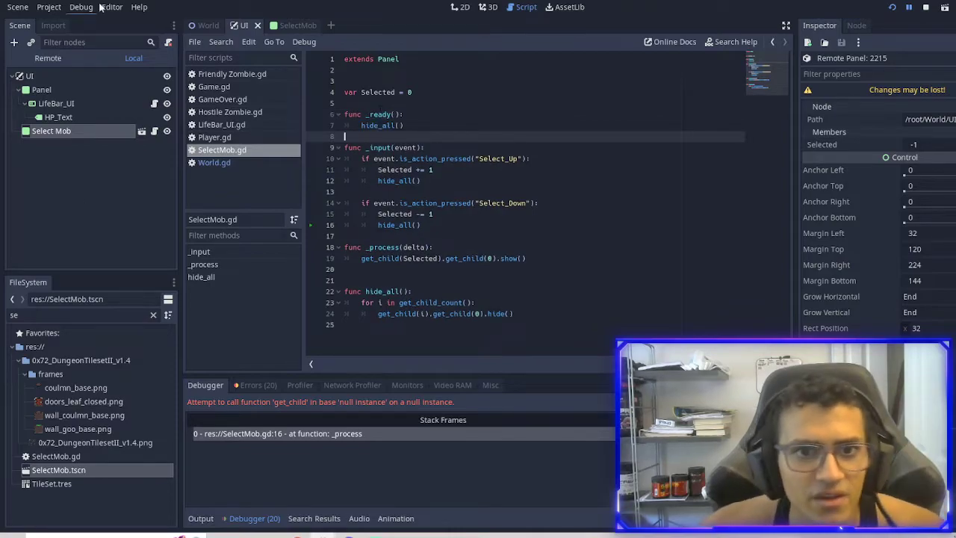
- Switch to the SelectMob scene and open the script attached to its Select Mob root node
click(294, 24)
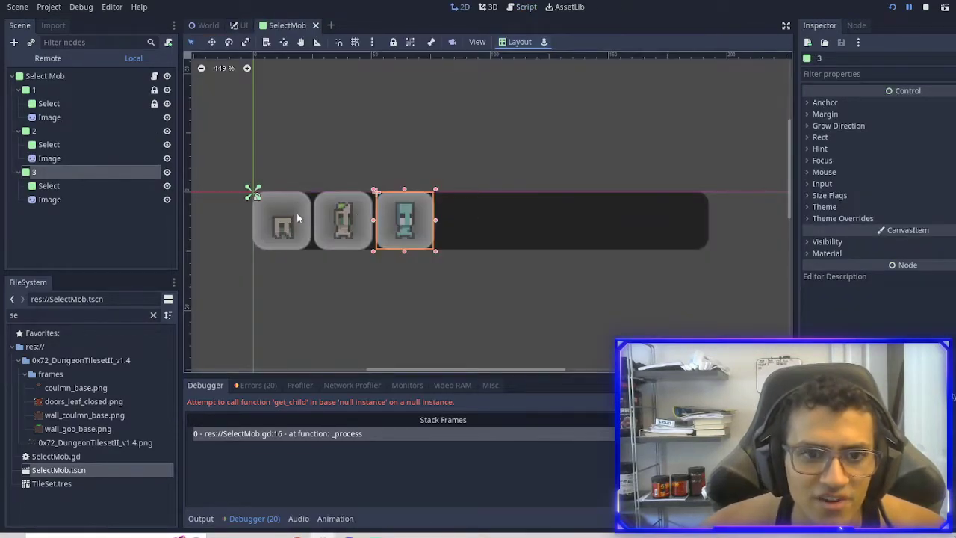
click(154, 76)
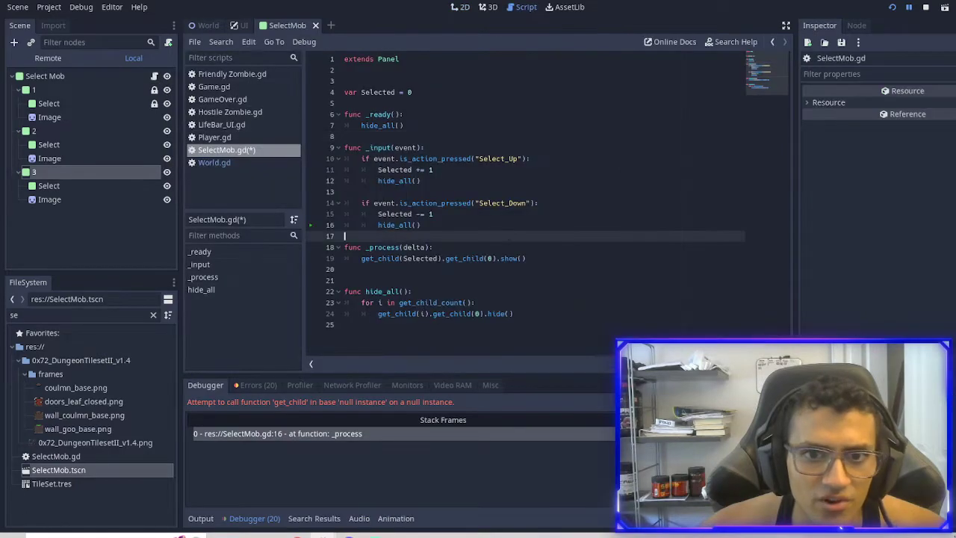
drag(437, 257, 436, 247)
click(412, 225)
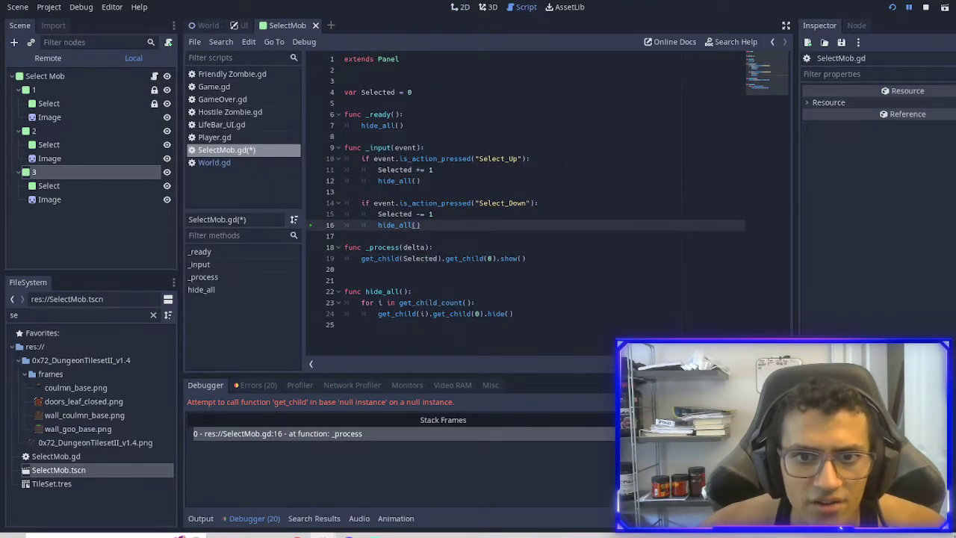
- Nest "Selected += 1" in the Select_Up branch under the condition "if Selected < get_child_count() - 1:"
click(549, 150)
click(530, 158)
key(Return)
text(if)
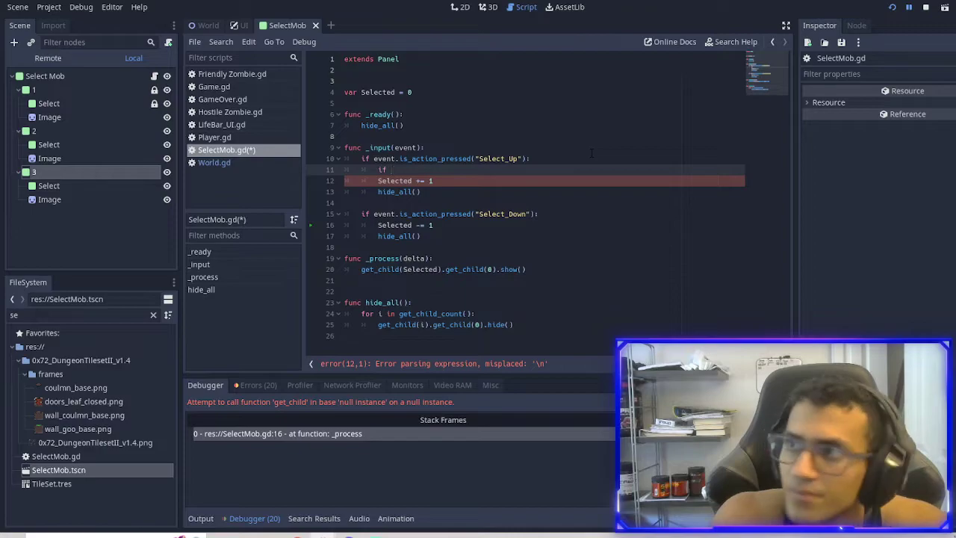
text(sel)
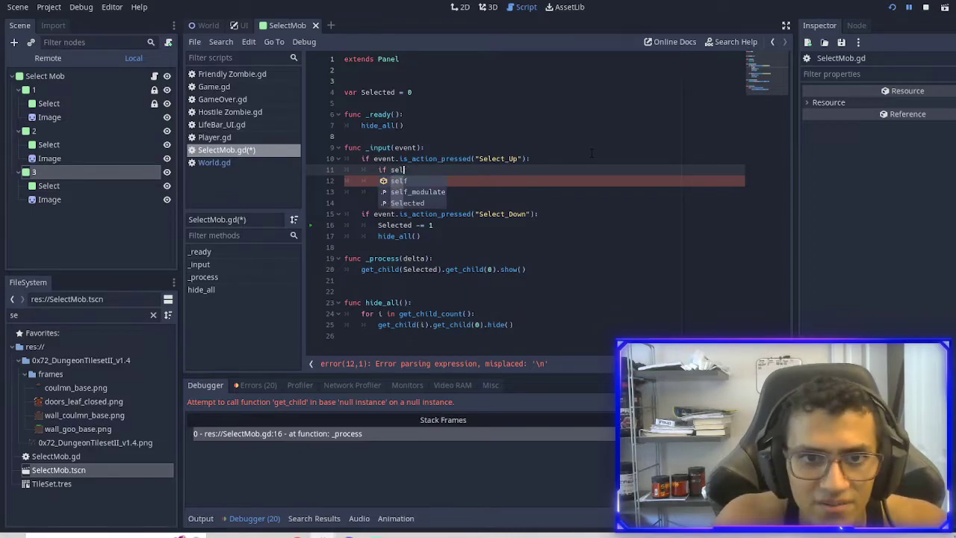
text(e)
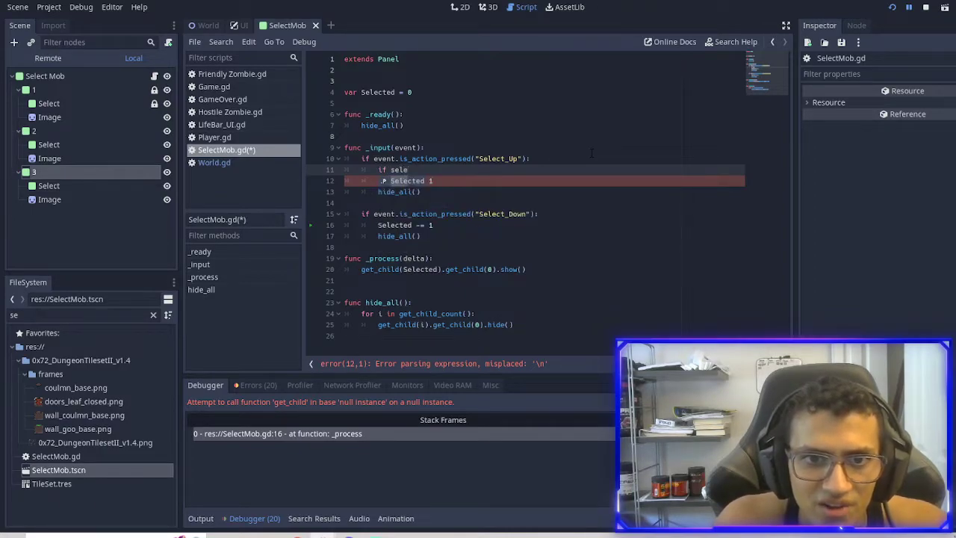
key(Return)
text(< get_chil)
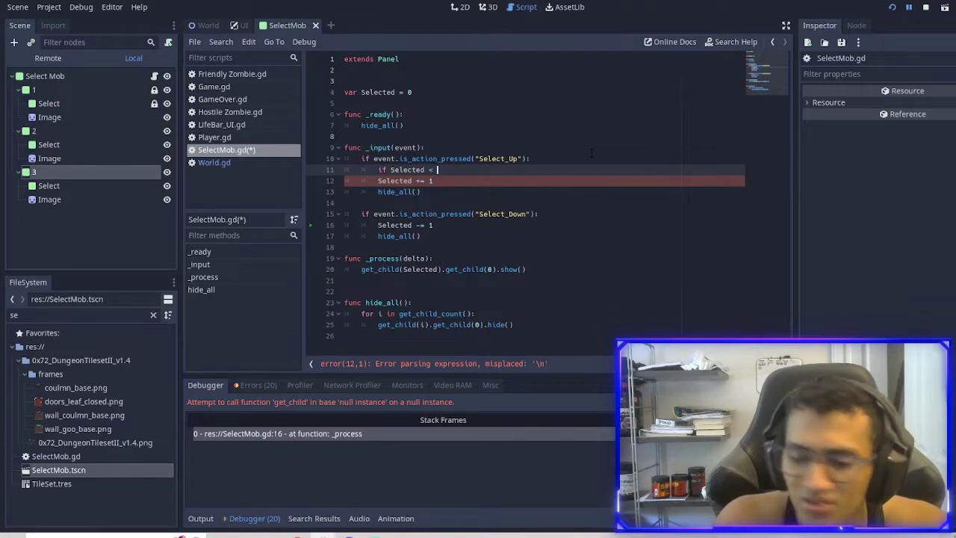
key(Down)
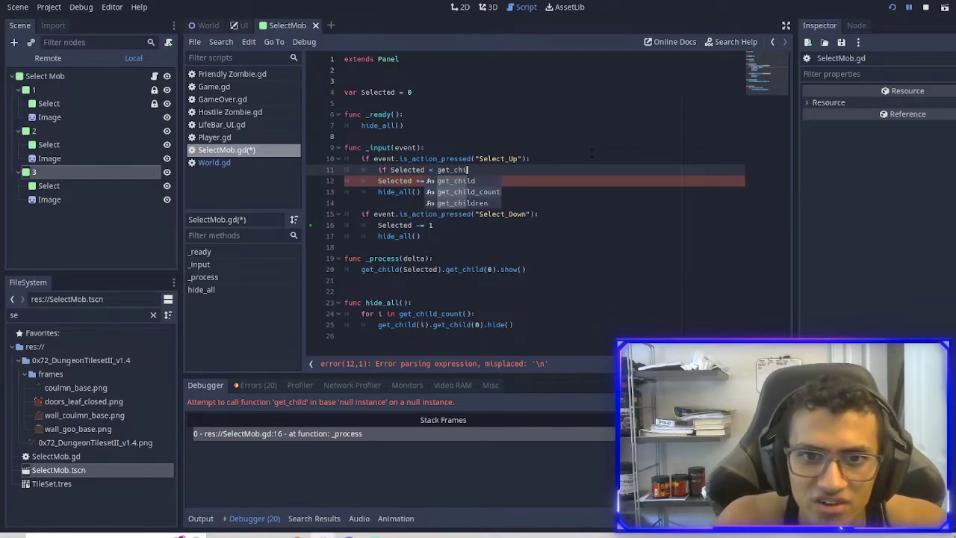
key(Return)
text(- 1:)
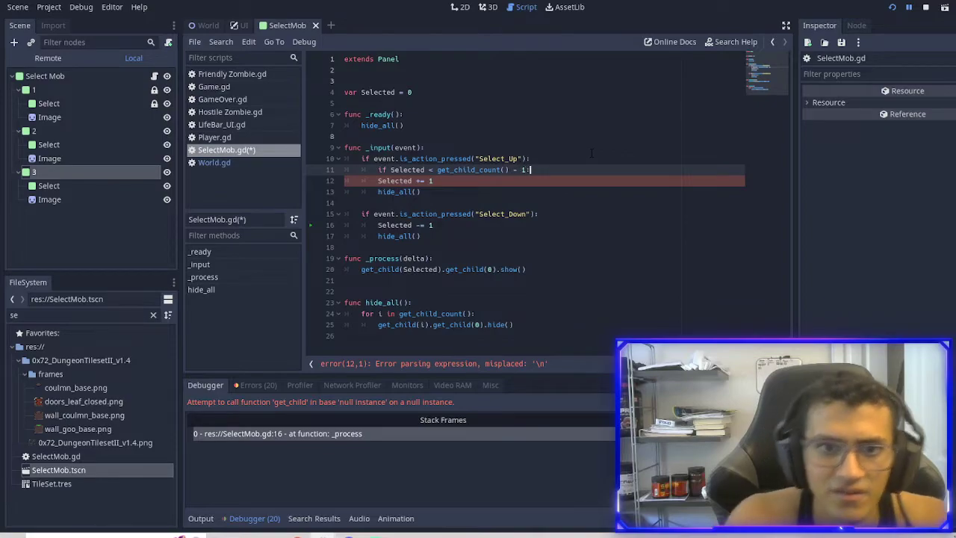
key(Down)
key(Tab)
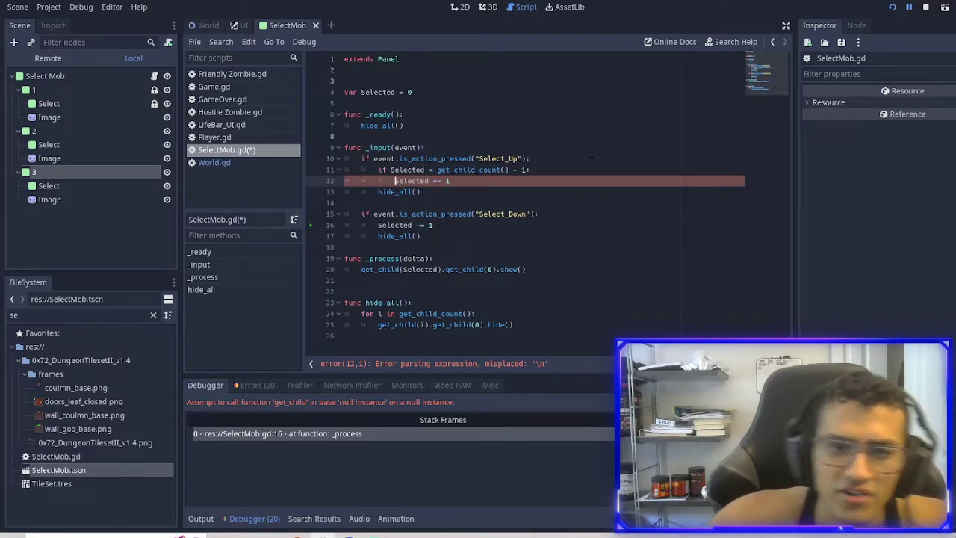
key(Up)
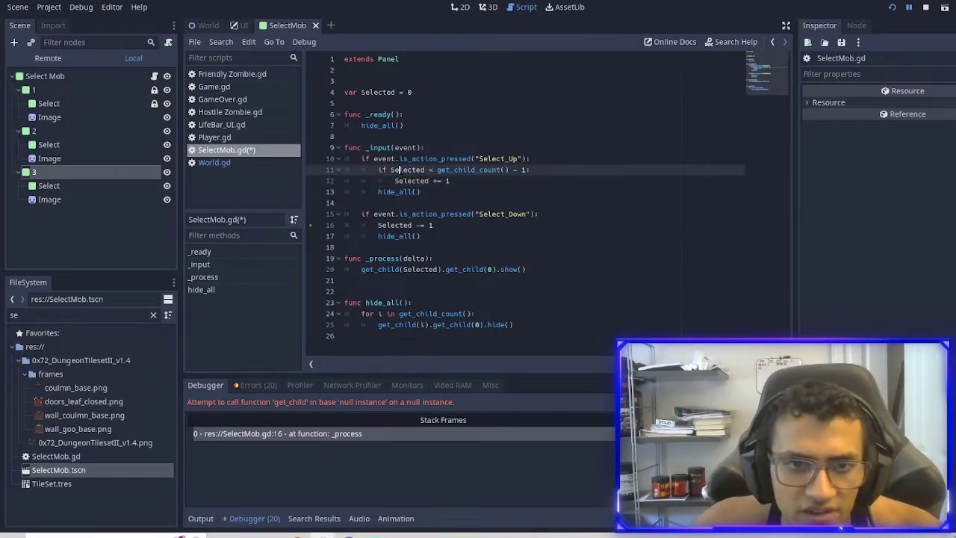
- Review how the Selected variable relates to get_child_count() in the Select_Up condition and the hide_all() loop
click(404, 81)
double_click(393, 92)
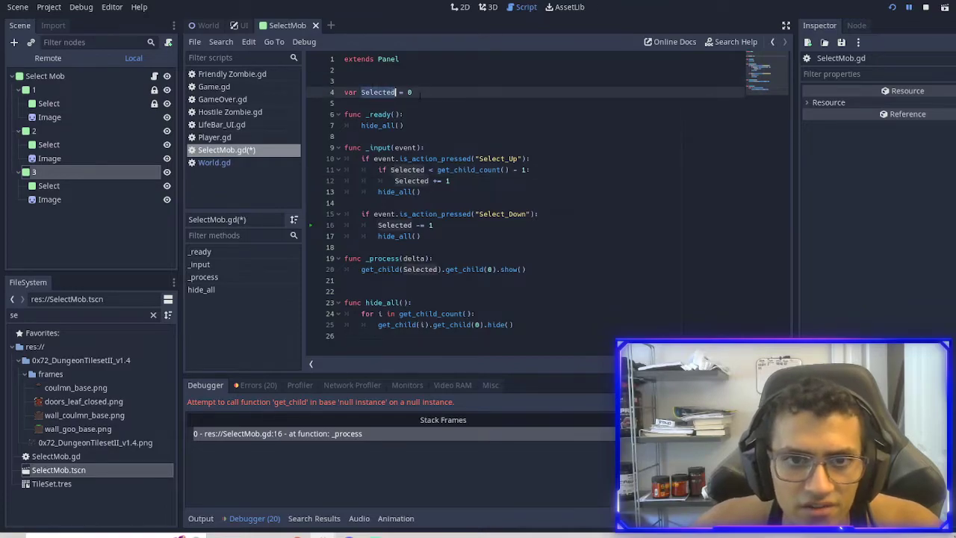
click(530, 181)
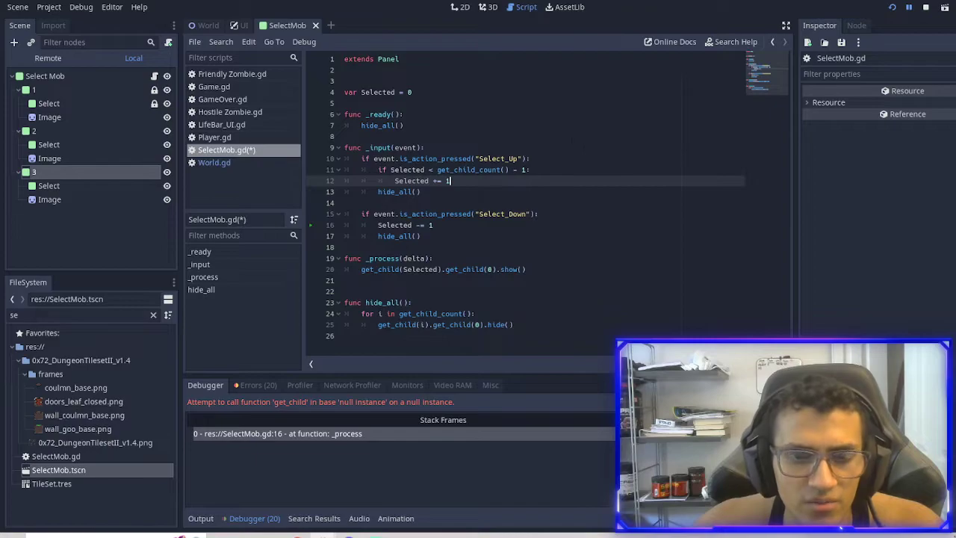
click(469, 169)
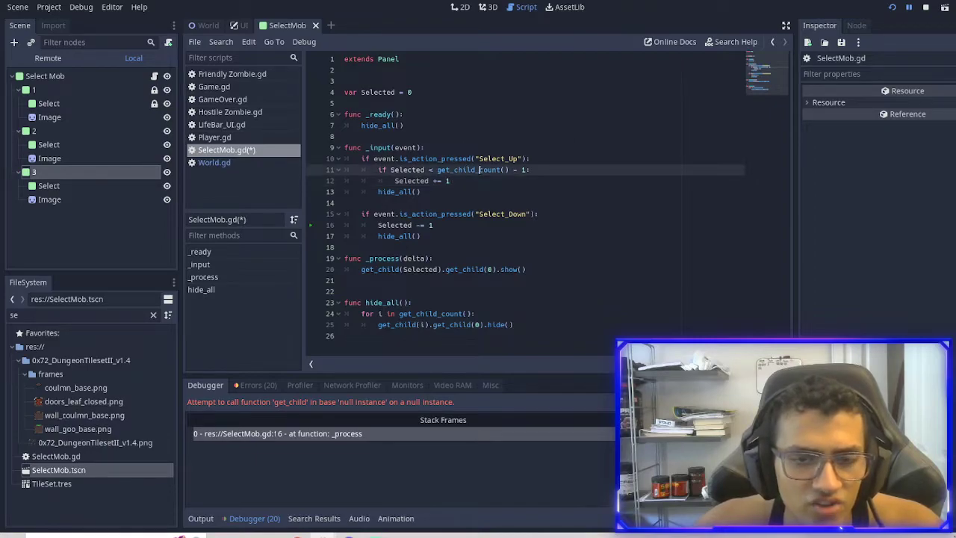
double_click(469, 170)
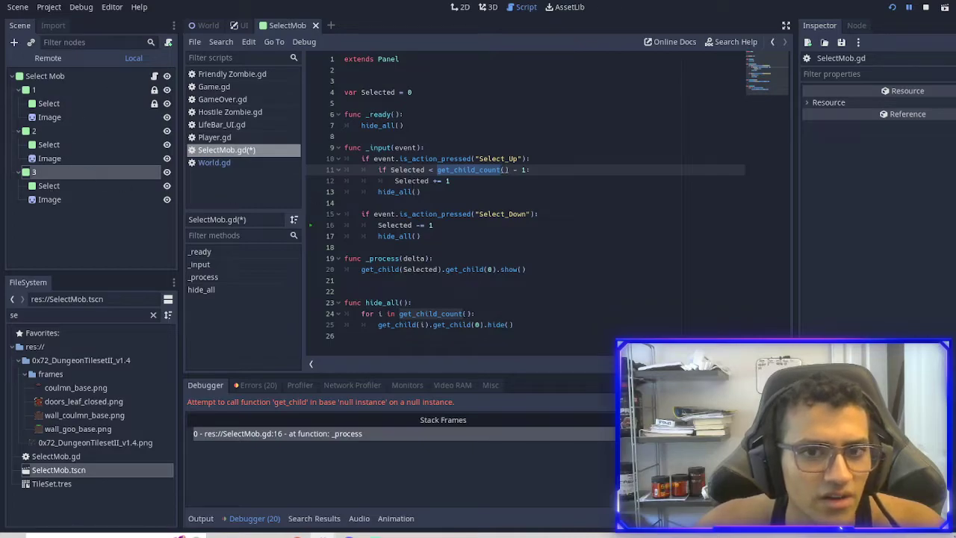
drag(410, 103, 374, 92)
double_click(384, 91)
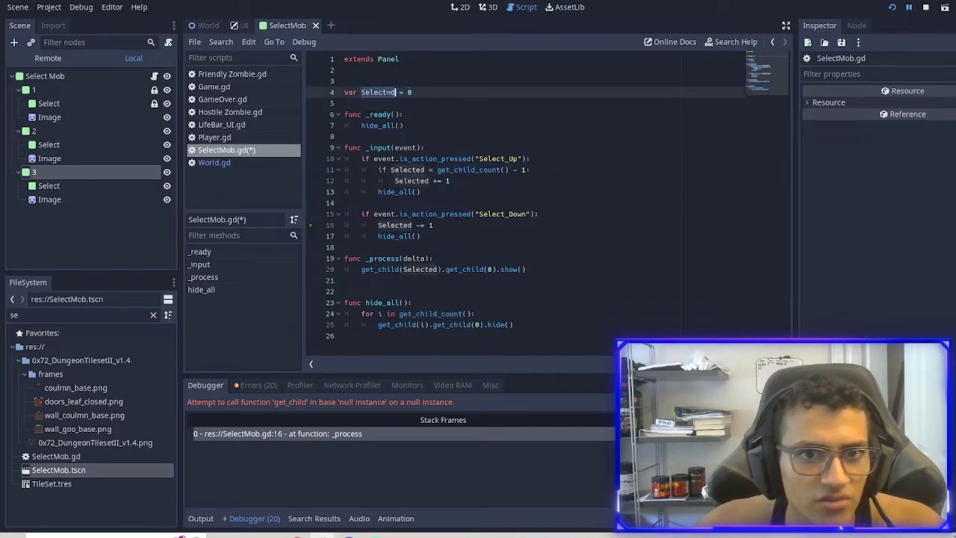
click(526, 92)
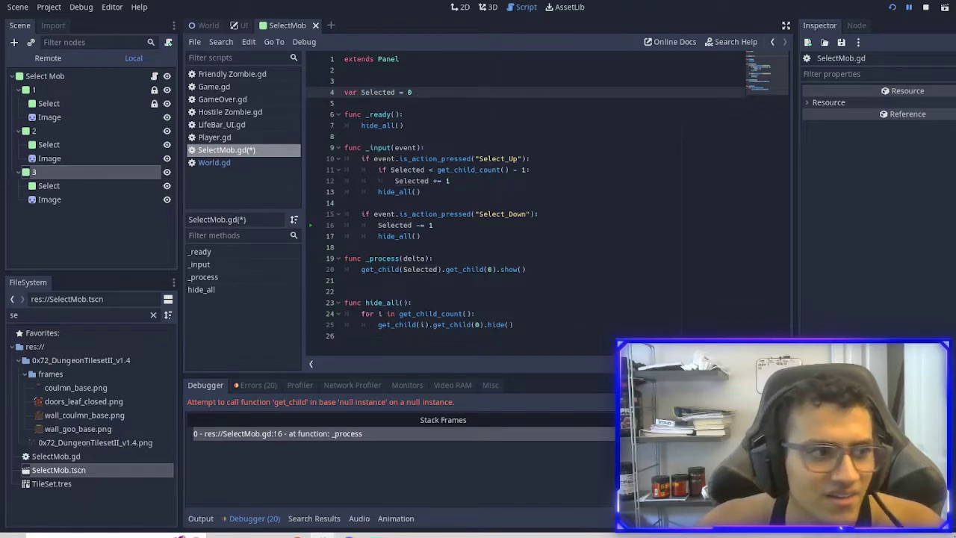
click(475, 313)
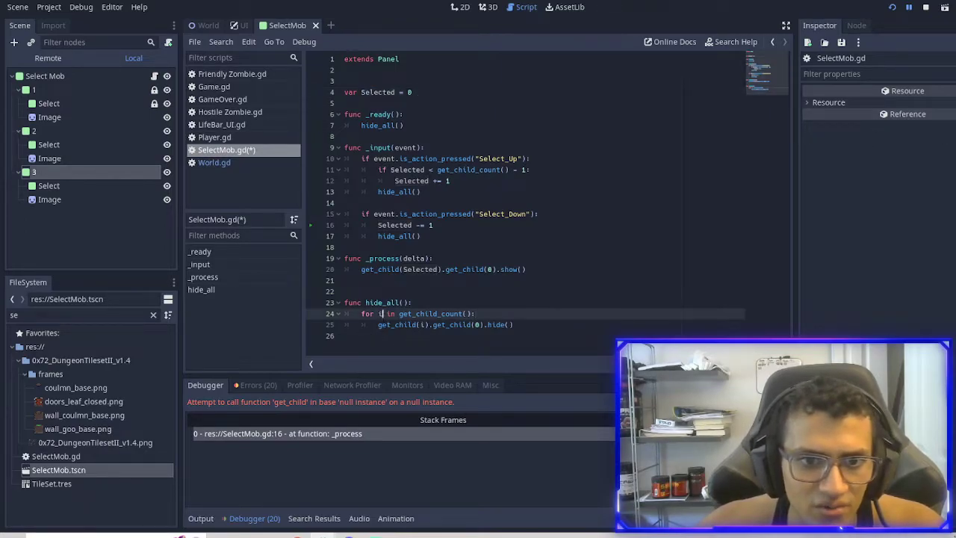
click(450, 334)
click(448, 324)
click(432, 224)
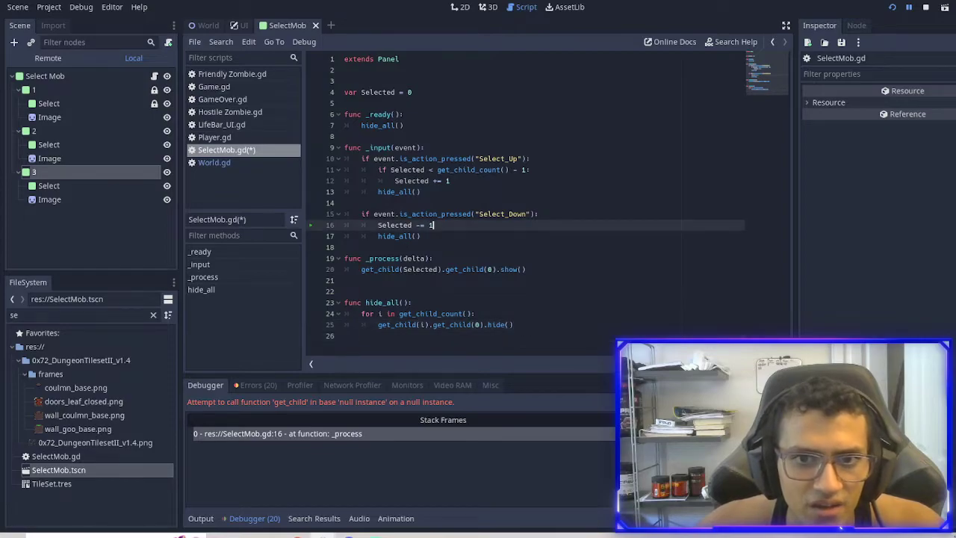
- Nest "Selected -= 1" in the Select_Down branch under the condition "if Selected >= 1:"
click(625, 215)
key(Return)
text(if Selected >)
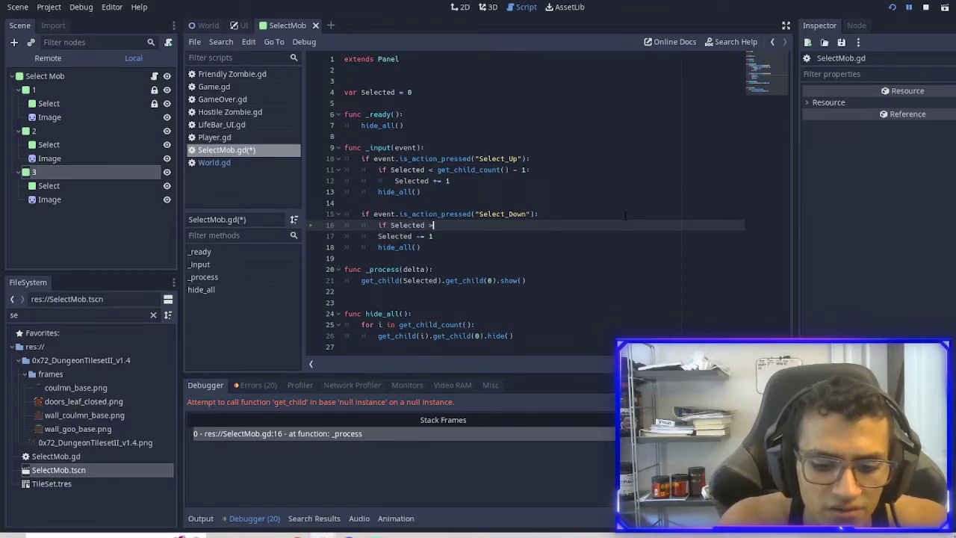
text(= 1:)
key(Down)
key(ctrl+Left)
key(ctrl+Left)
key(ctrl+Left)
key(ctrl+Right)
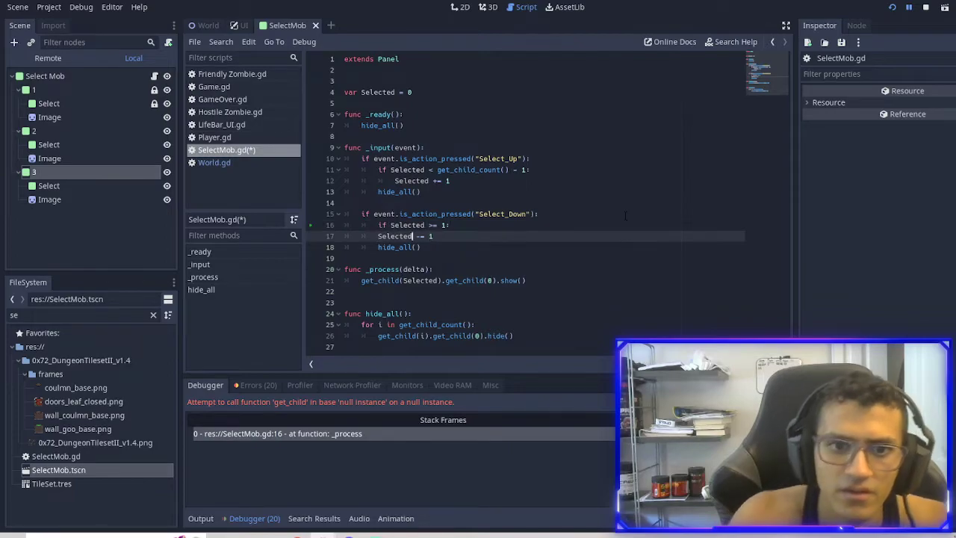
key(Home)
key(Tab)
click(694, 216)
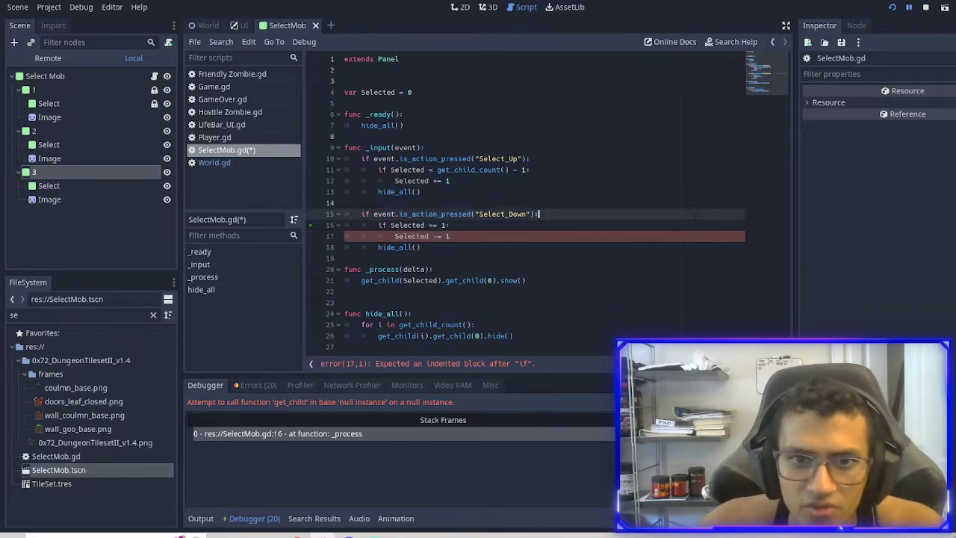
- Run the game, scroll back and forth through the mob slots to test the selection limits, and close the game window
click(891, 8)
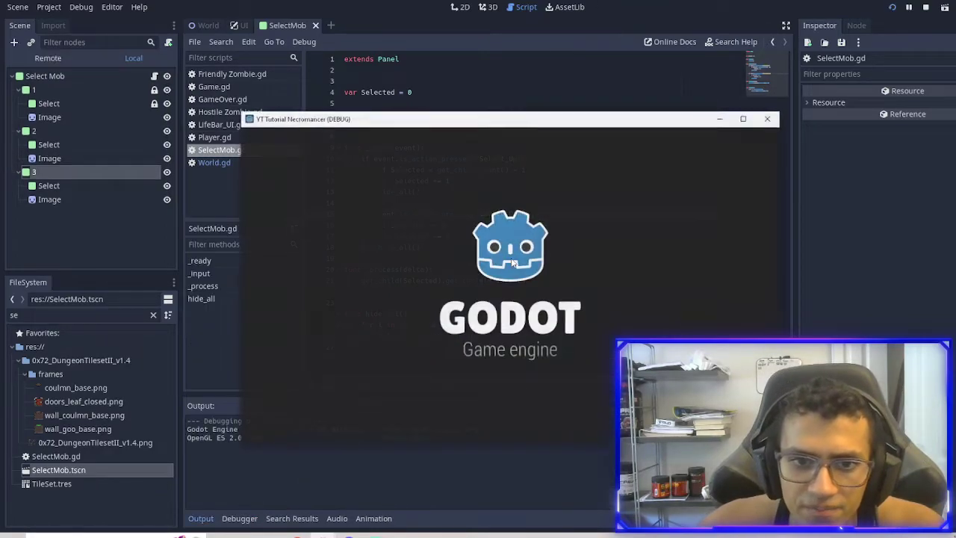
scroll(512, 310, down, 2)
scroll(511, 309, up, 2)
scroll(512, 310, down, 2)
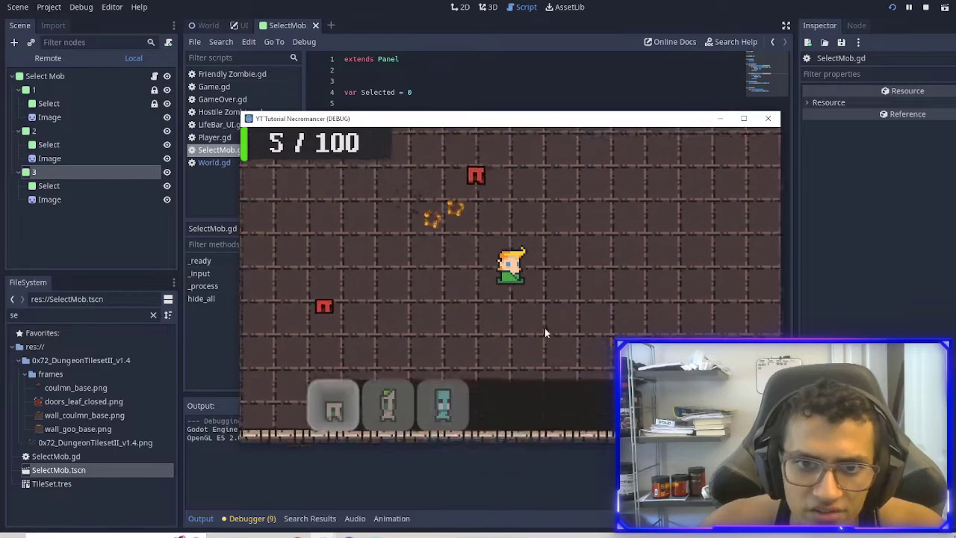
click(767, 118)
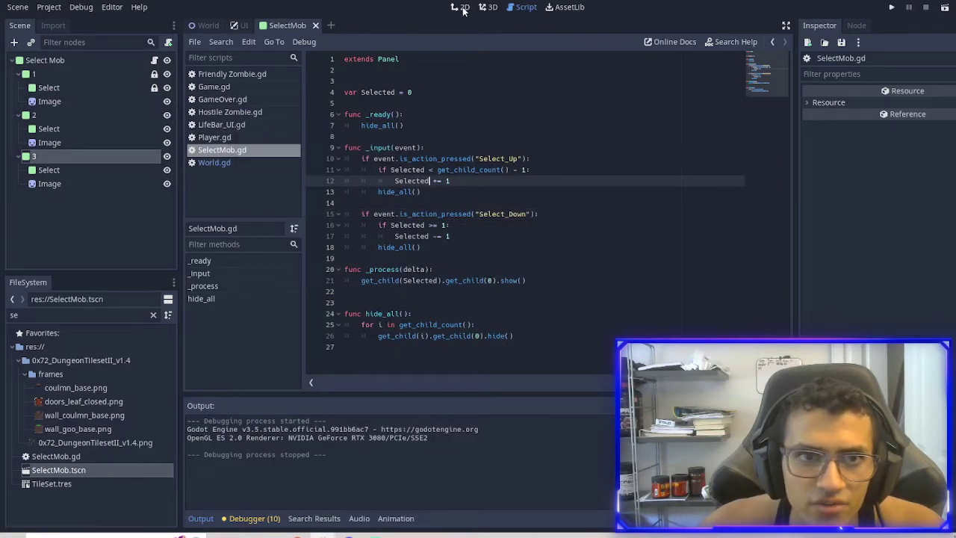
- Switch to the 2D workspace and close the SelectMob scene
click(460, 8)
scroll(360, 249, down, 5)
middle_drag(460, 250, 407, 143)
scroll(407, 145, down, 1)
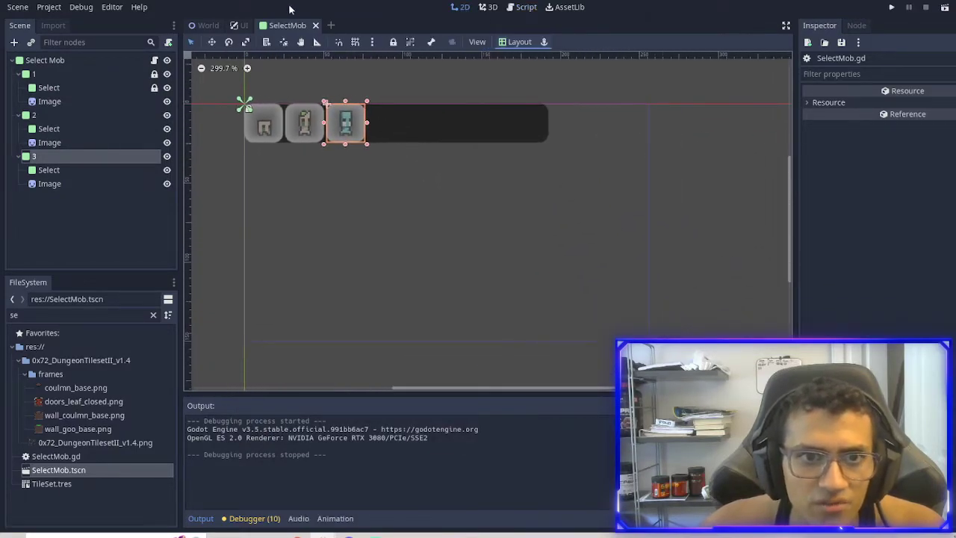
click(317, 25)
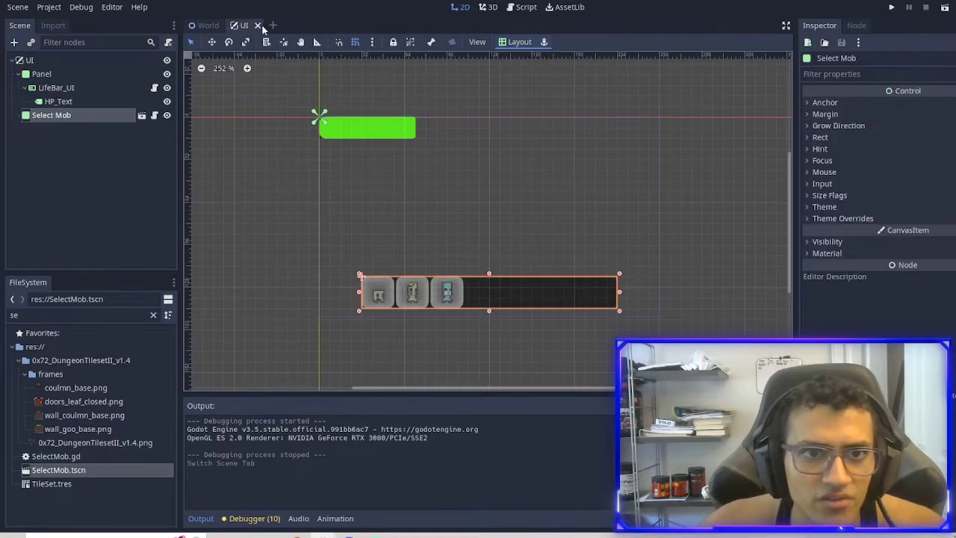
- Close the UI scene and open the script attached to the Player node in the World scene
click(259, 25)
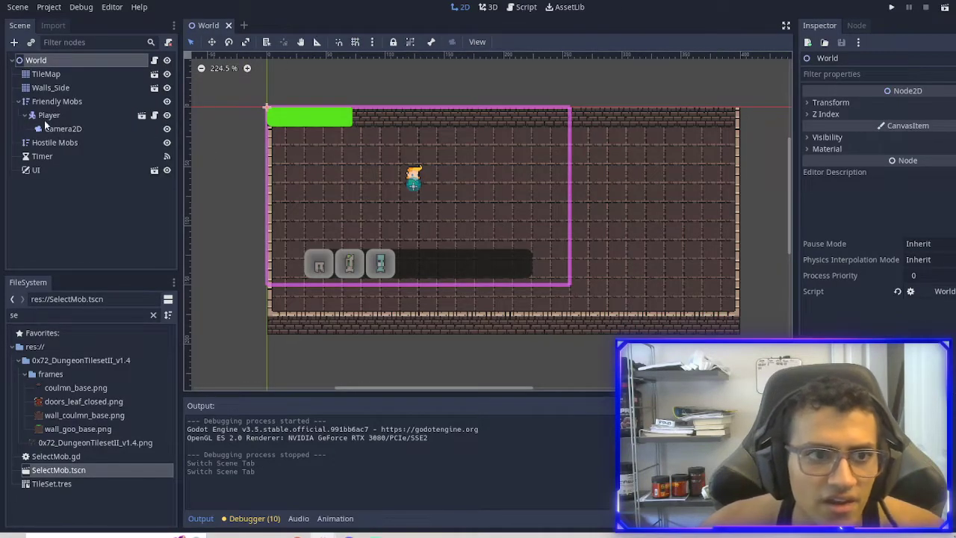
click(58, 171)
click(85, 118)
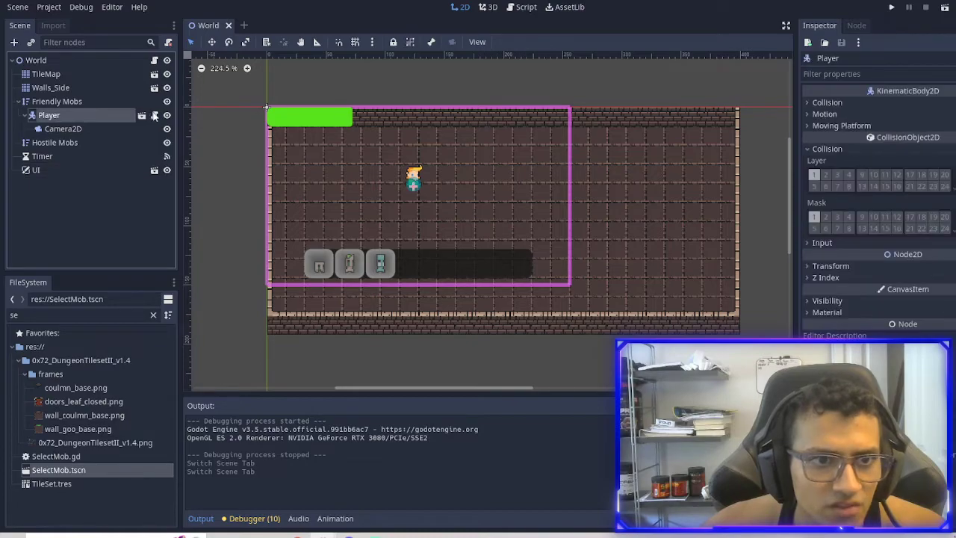
click(154, 115)
- Duplicate the Friendly_Zombie preload constant in Player.gd so that three identical lines stand above the rng variable
scroll(570, 160, up, 4)
click(681, 81)
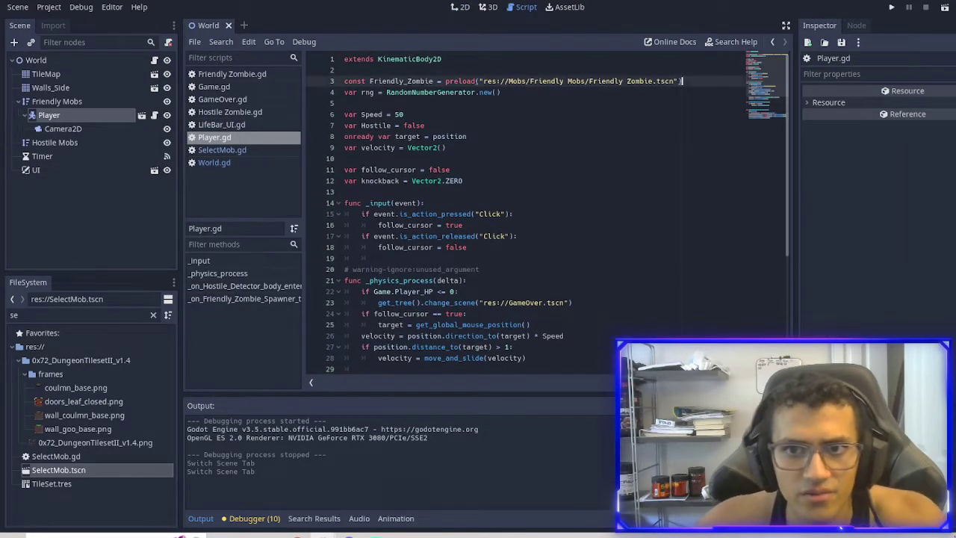
key(Return)
key(Return)
drag(345, 92, 332, 80)
key(ctrl+c)
key(ctrl+v)
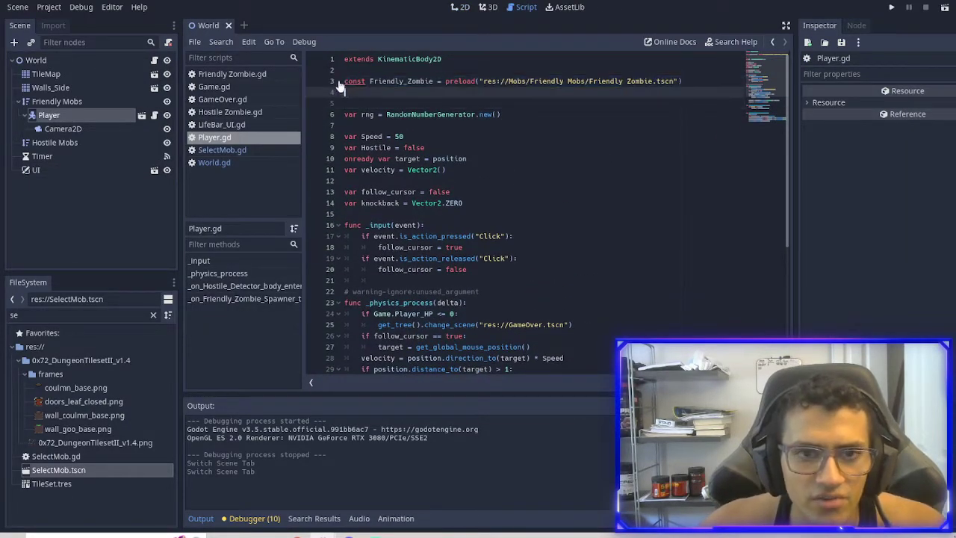
key(ctrl+v)
key(ctrl+v)
key(BackSpace)
key(Delete)
- Rename the second constant as Friendly_Small_Zombie and the third as Friendly_Ice_Zombie
drag(404, 92, 369, 93)
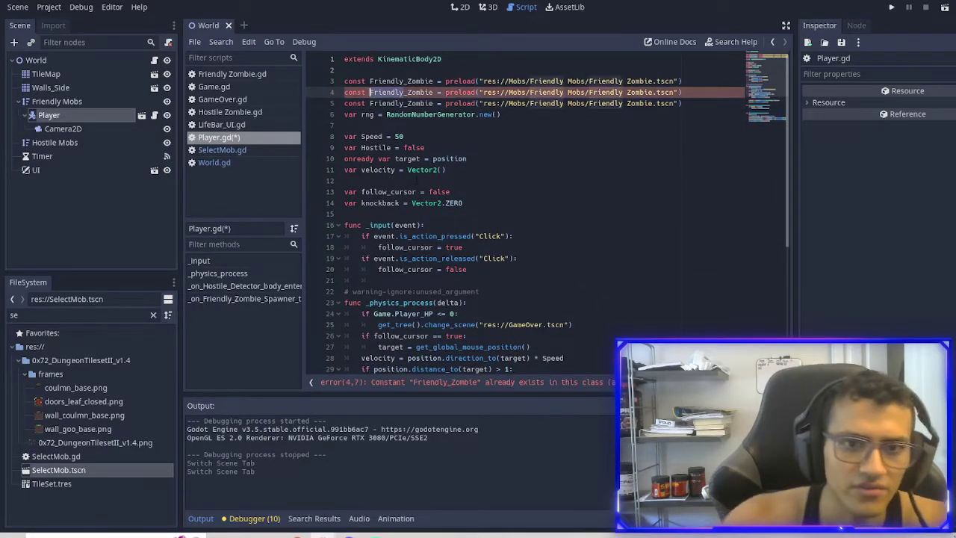
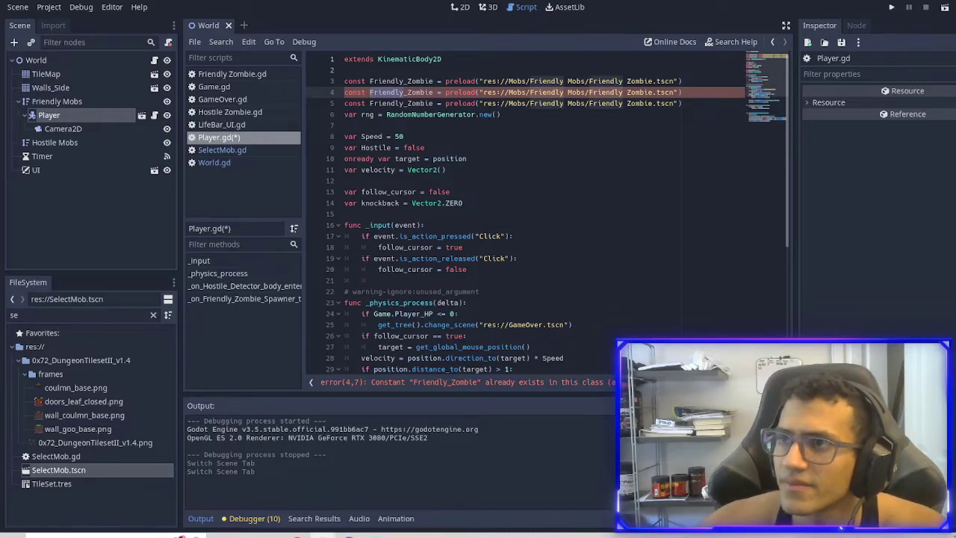
click(403, 92)
text(_Small)
key(Down)
key(Left)
key(Left)
key(Left)
key(Left)
text(Ic)
text(ce_)
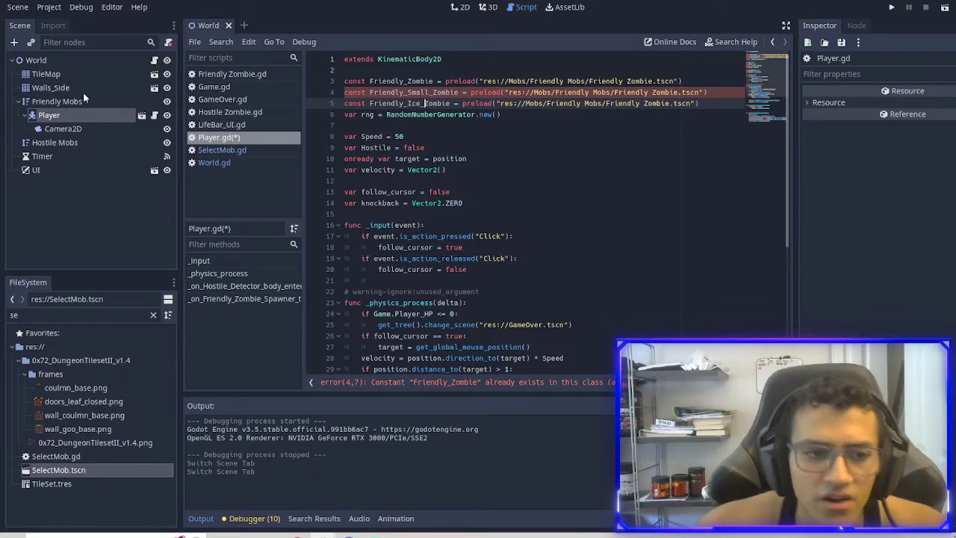
- Clear the file search and select Friendly Zombie.tscn in the Mobs/Friendly Mobs folder
double_click(108, 317)
text(zom)
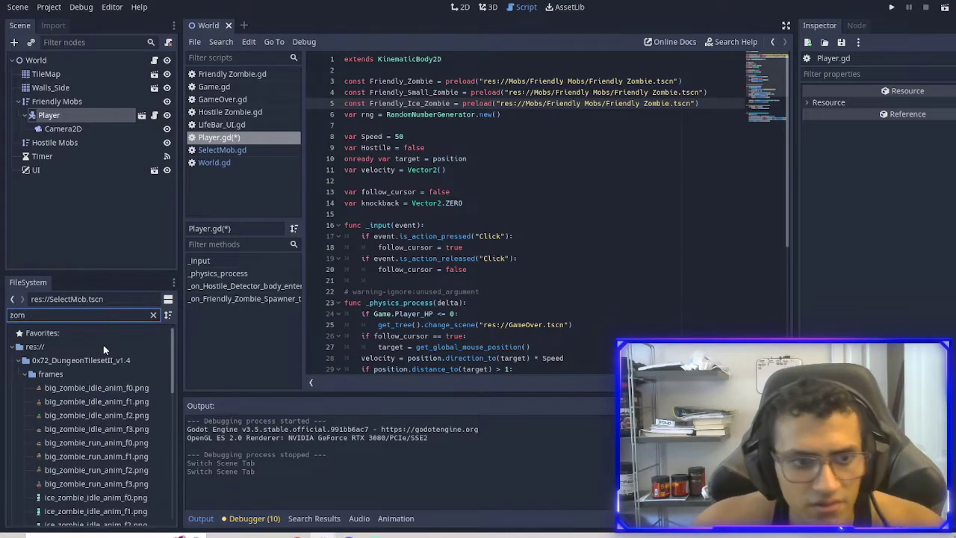
click(153, 314)
scroll(106, 448, up, 5)
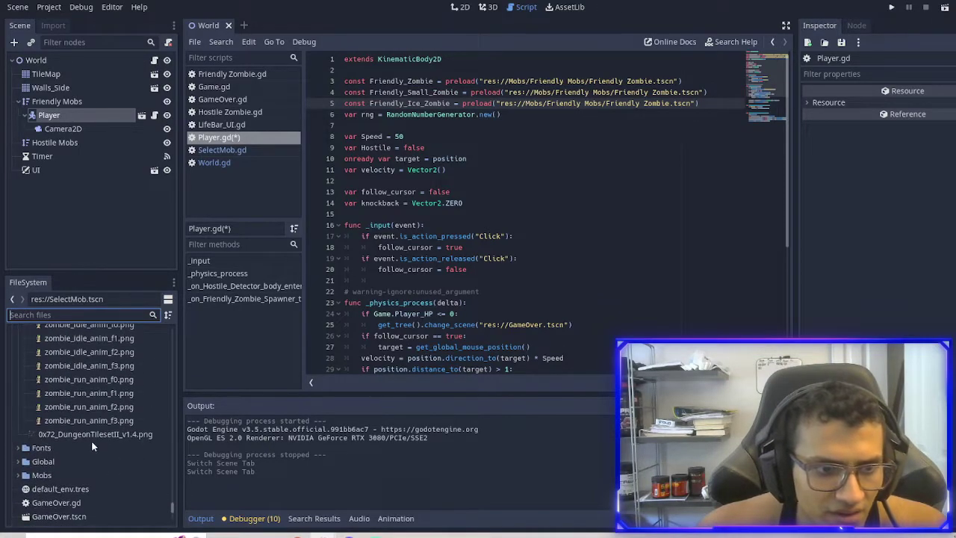
click(21, 474)
scroll(46, 474, down, 1)
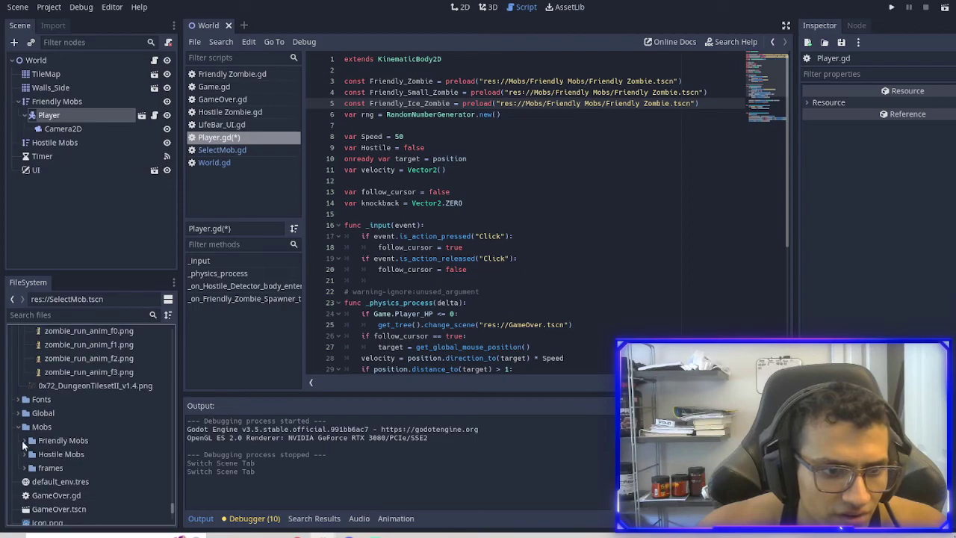
click(22, 440)
click(80, 468)
- Switch to the 2D workspace and duplicate Friendly Zombie.tscn as Friendly Small Zombie.tscn
click(459, 7)
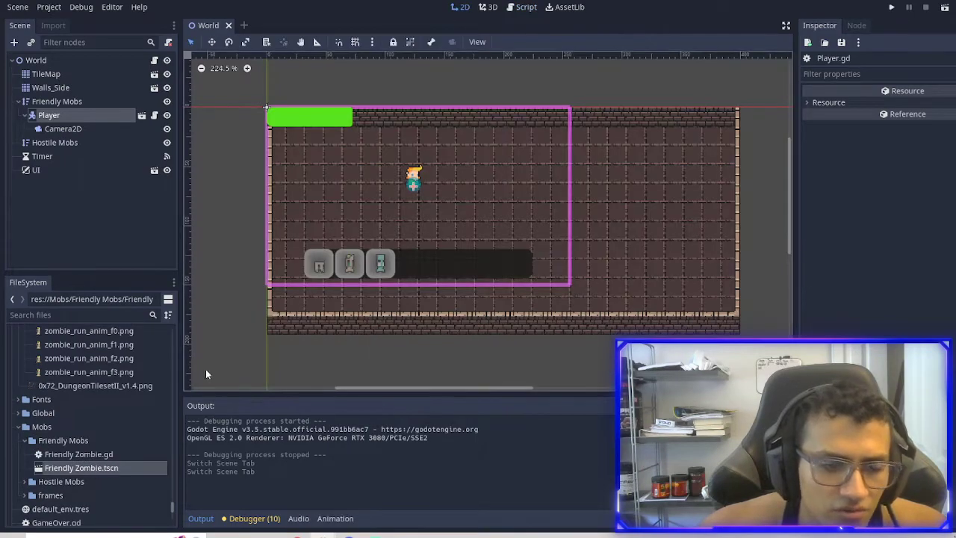
key(ctrl+d)
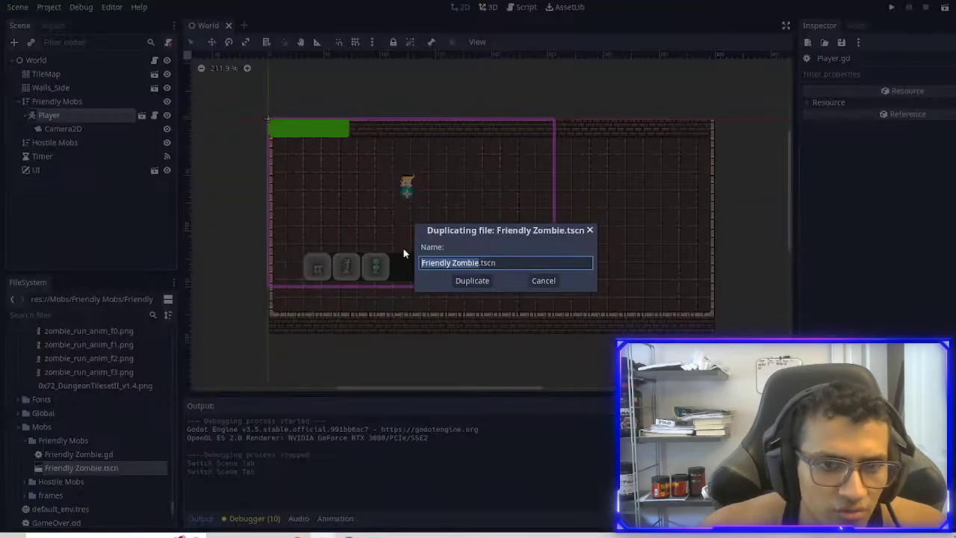
key(ctrl+Left)
text(Sm)
text(all)
key(Return)
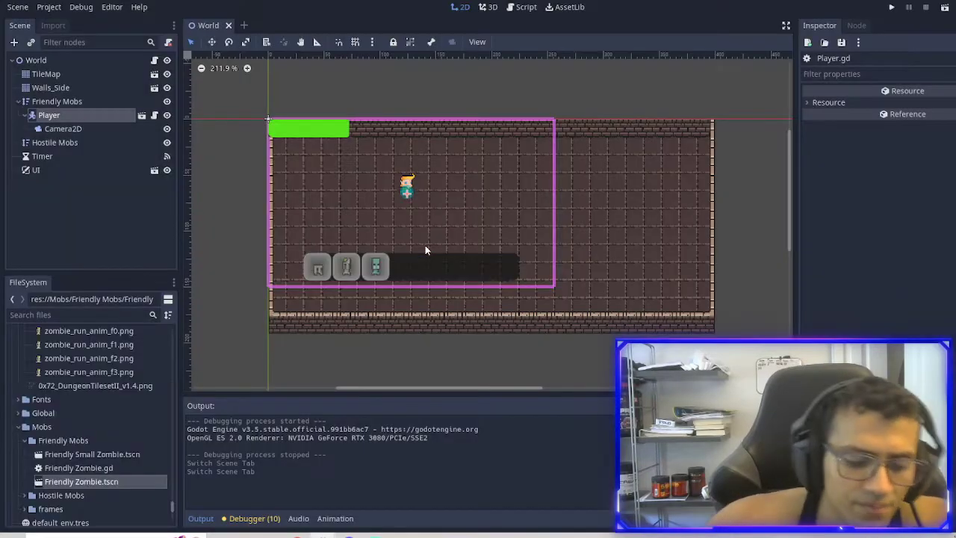
- Duplicate Friendly Zombie.tscn again as Friendly Ice Zombie.tscn
key(ctrl+d)
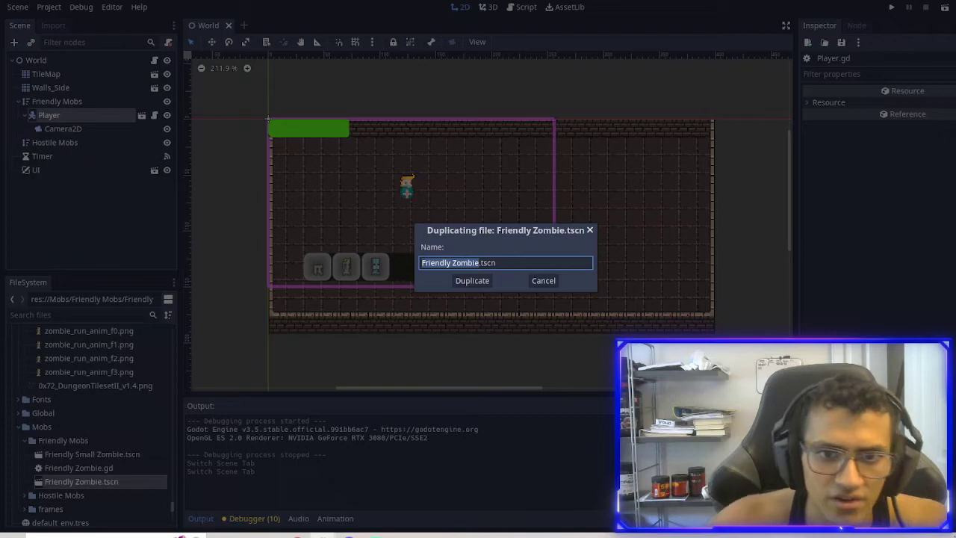
key(ctrl+Left)
text(Ice)
key(Return)
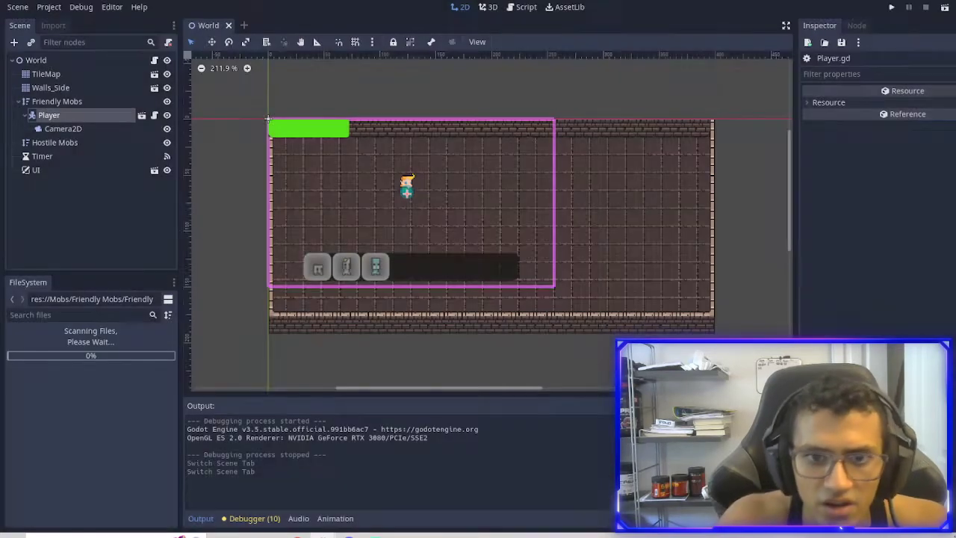
- Open Friendly Small Zombie.tscn and rename its root node as Friendly Small Zombie
click(101, 421)
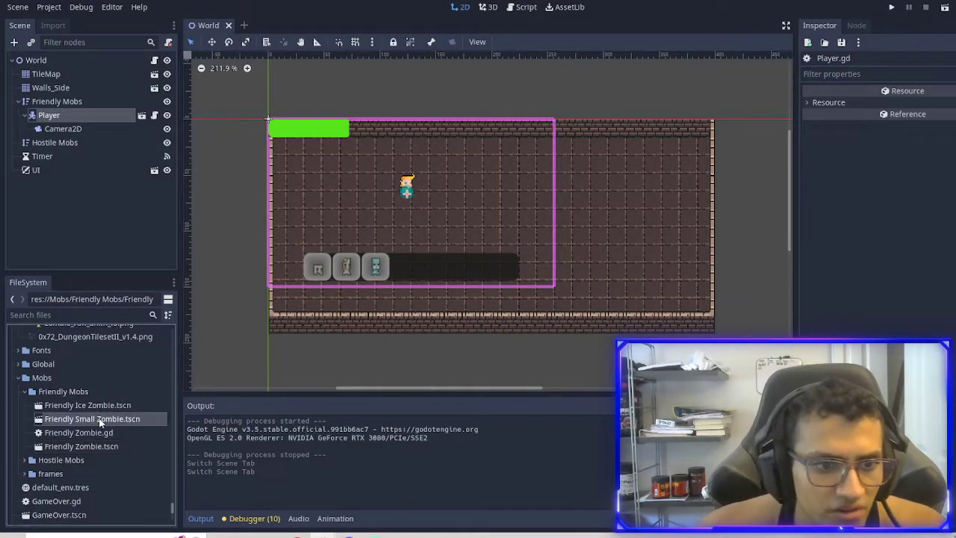
double_click(101, 419)
scroll(241, 112, up, 6)
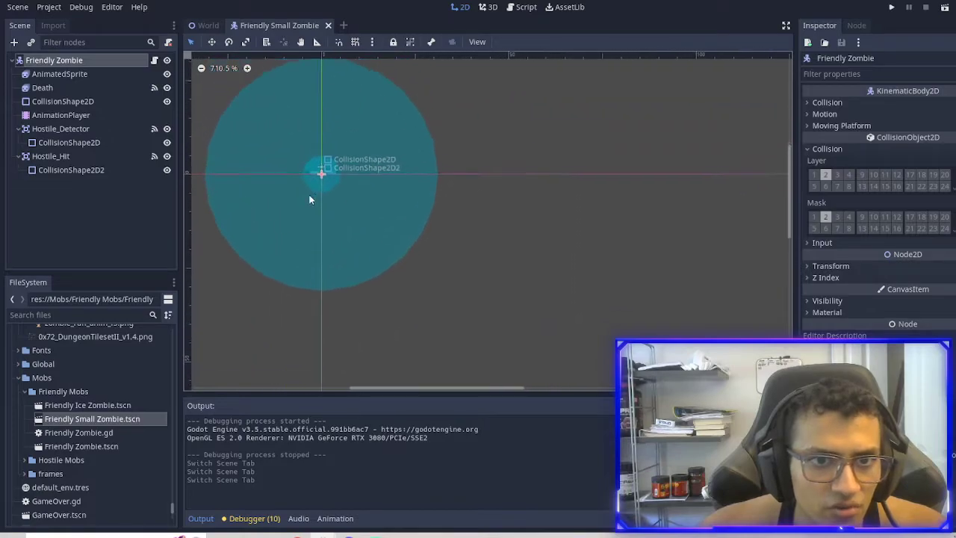
scroll(311, 172, up, 5)
double_click(82, 59)
key(ctrl+Left)
text(Small)
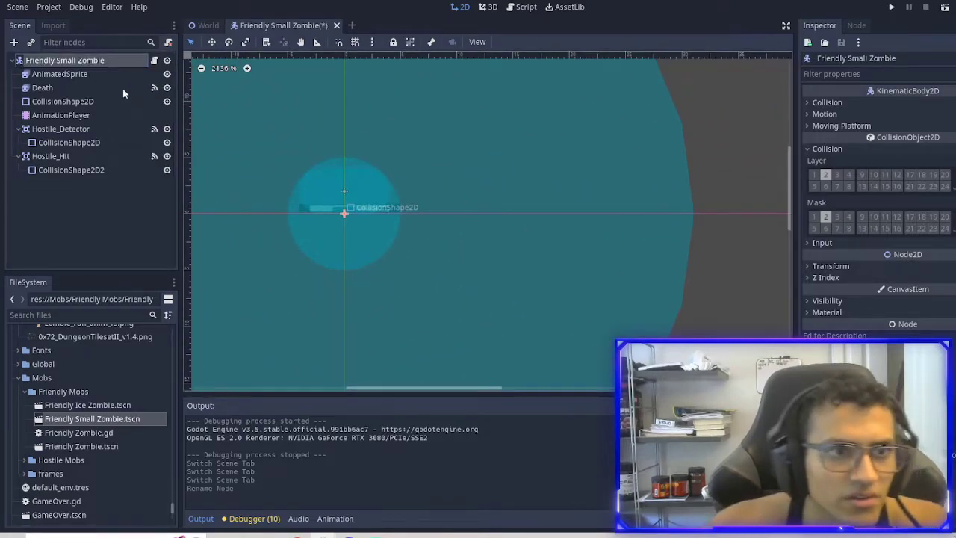
- Delete all frames from the Idle and Run animations of the small zombie's AnimatedSprite
click(85, 74)
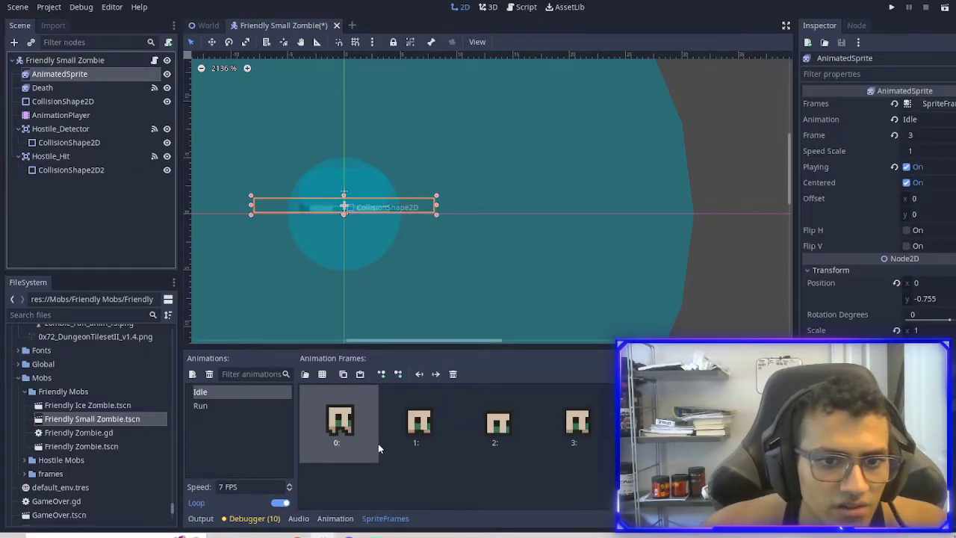
click(453, 376)
click(454, 374)
click(453, 374)
click(453, 374)
click(239, 405)
click(454, 373)
click(453, 374)
click(453, 374)
click(453, 374)
- Add zombie_run_anim_f0.png through zombie_run_anim_f3.png as frames of the Run animation
scroll(90, 418, up, 2)
click(123, 315)
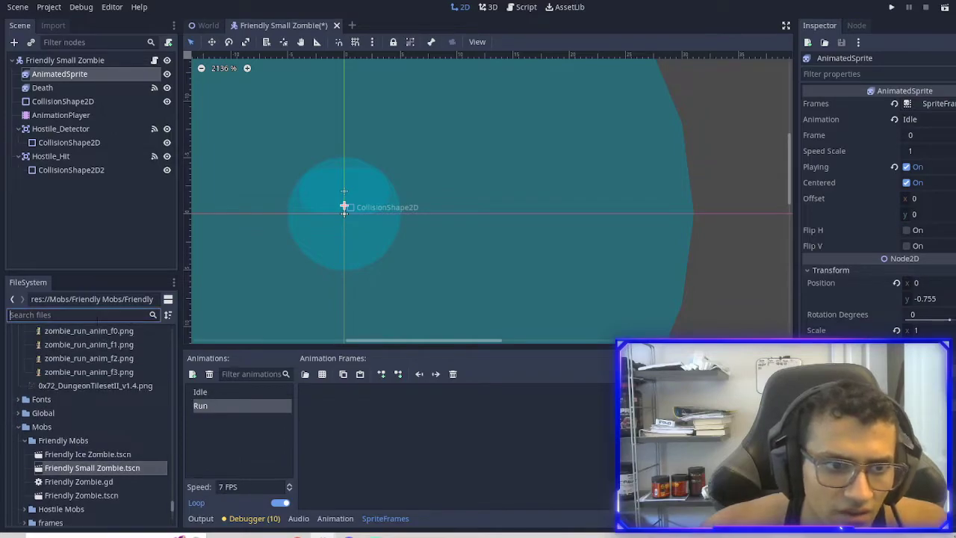
scroll(88, 372, up, 5)
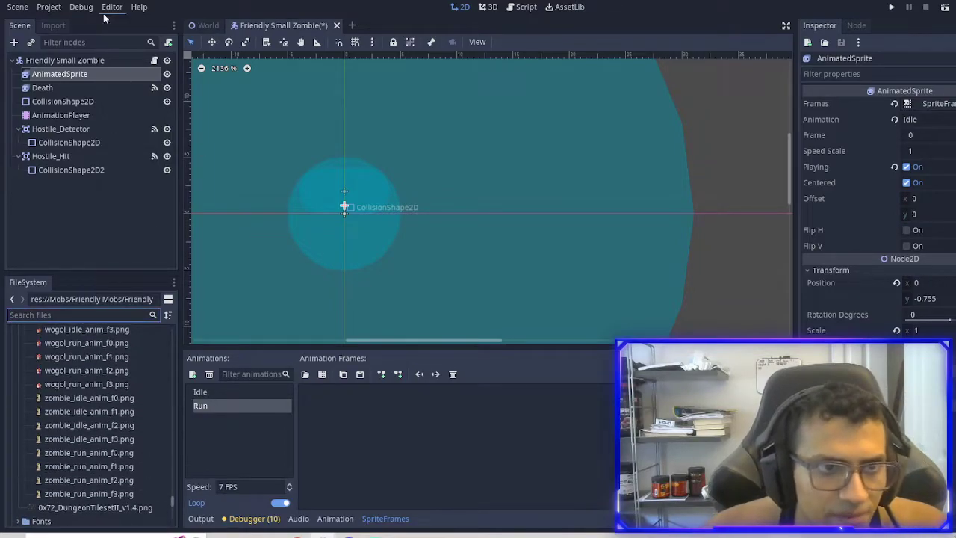
click(113, 400)
click(89, 452)
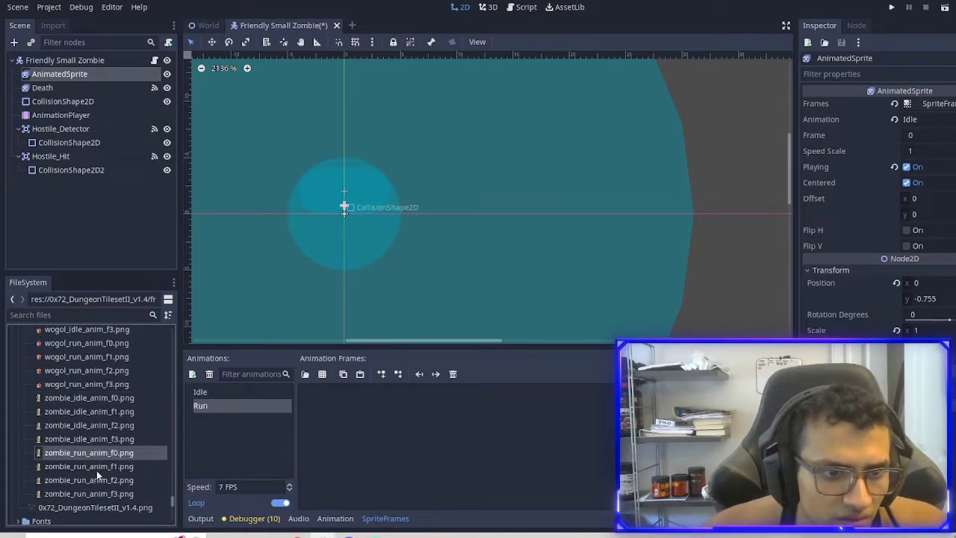
shift+click(97, 494)
drag(97, 494, 343, 421)
- Add zombie_idle_anim_f0.png through zombie_idle_anim_f3.png as frames of the Idle animation
click(223, 392)
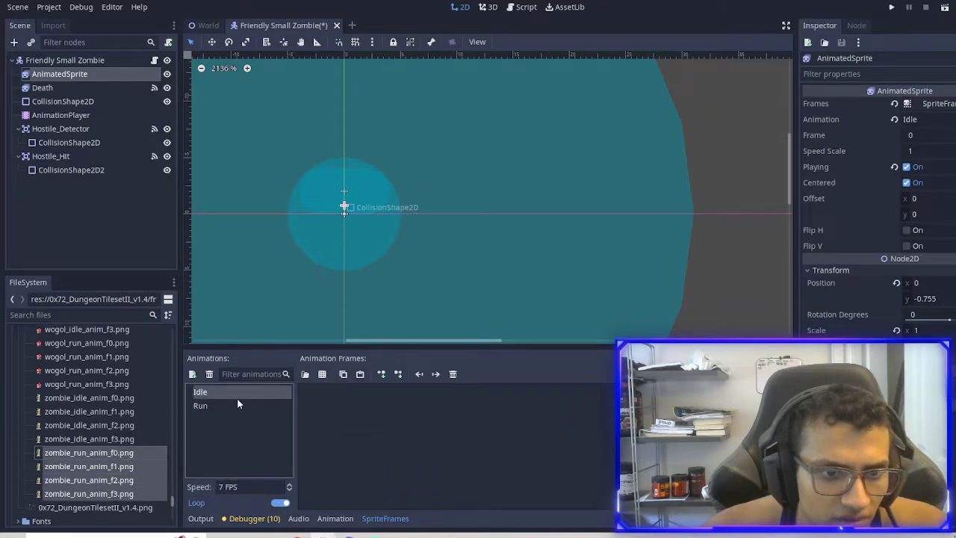
click(112, 439)
shift+click(104, 398)
drag(125, 420, 336, 418)
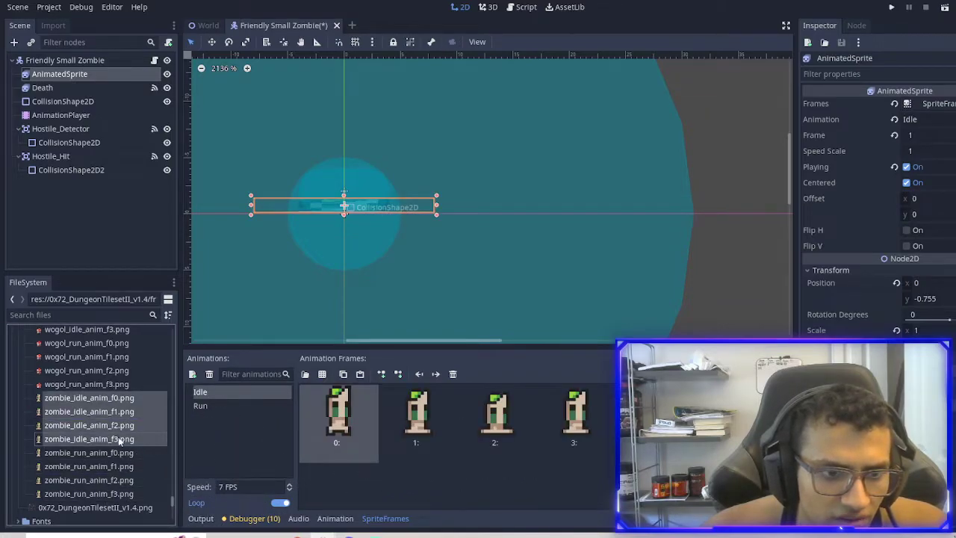
- Save the Friendly Small Zombie scene and close it
scroll(473, 277, down, 1)
scroll(448, 175, down, 1)
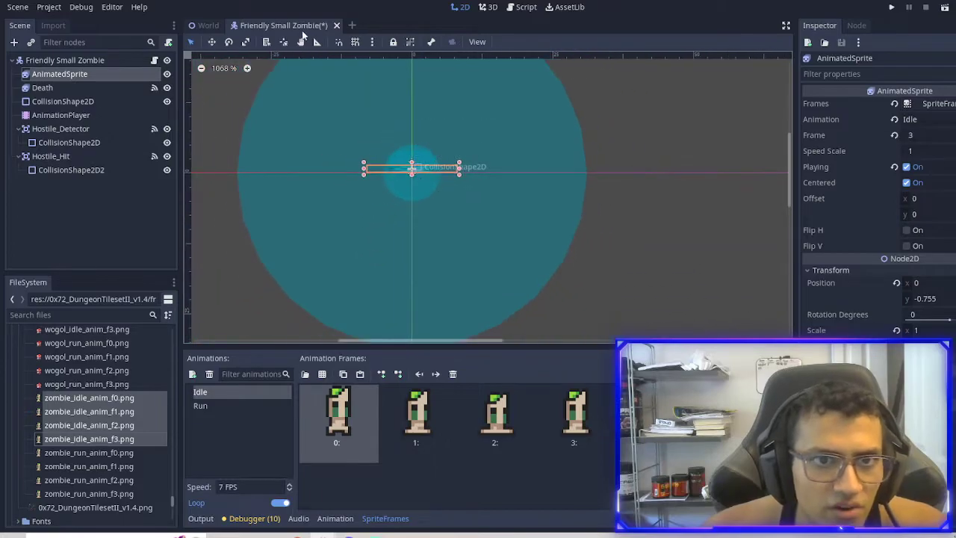
key(ctrl+s)
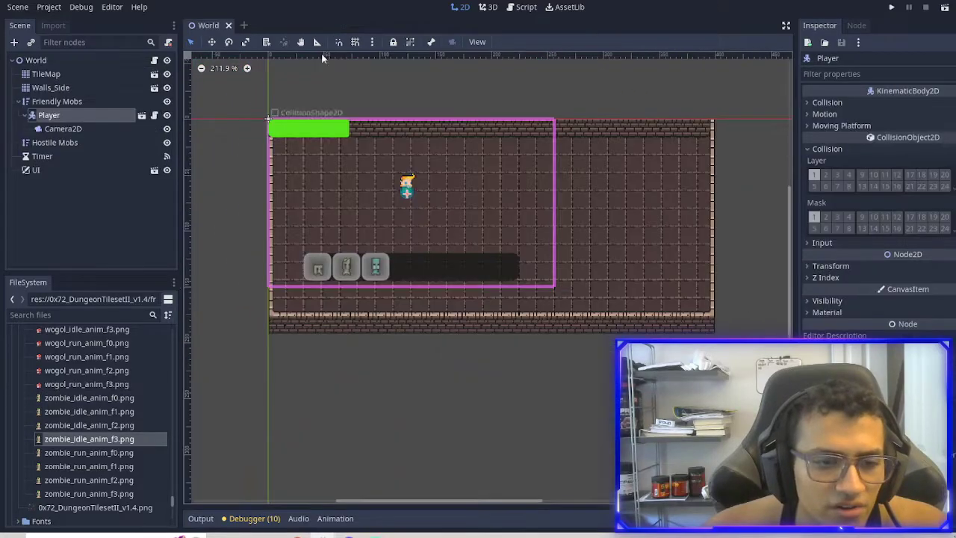
click(330, 25)
- Open Friendly Ice Zombie.tscn and rename its root node as Friendly Ice Zombie
scroll(76, 441, up, 1)
double_click(87, 404)
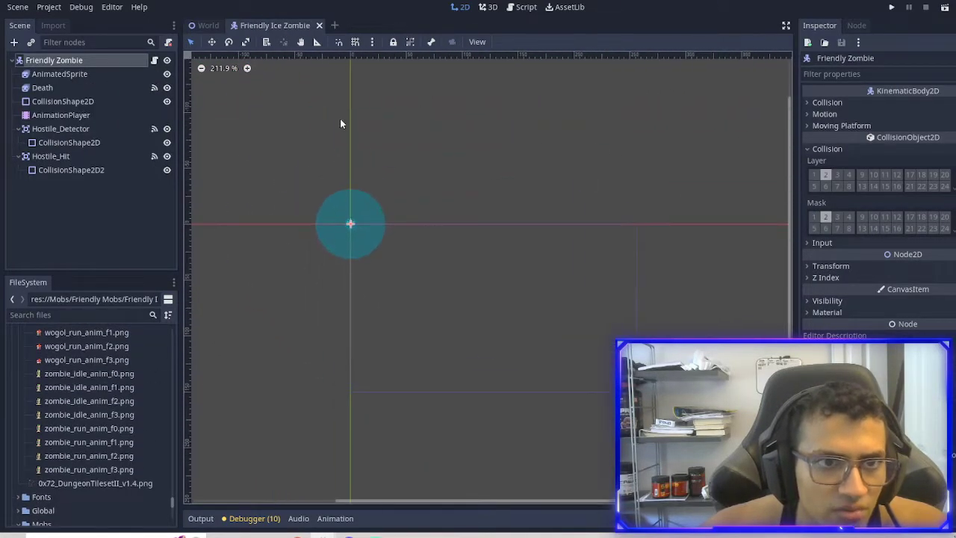
scroll(349, 225, up, 4)
double_click(115, 61)
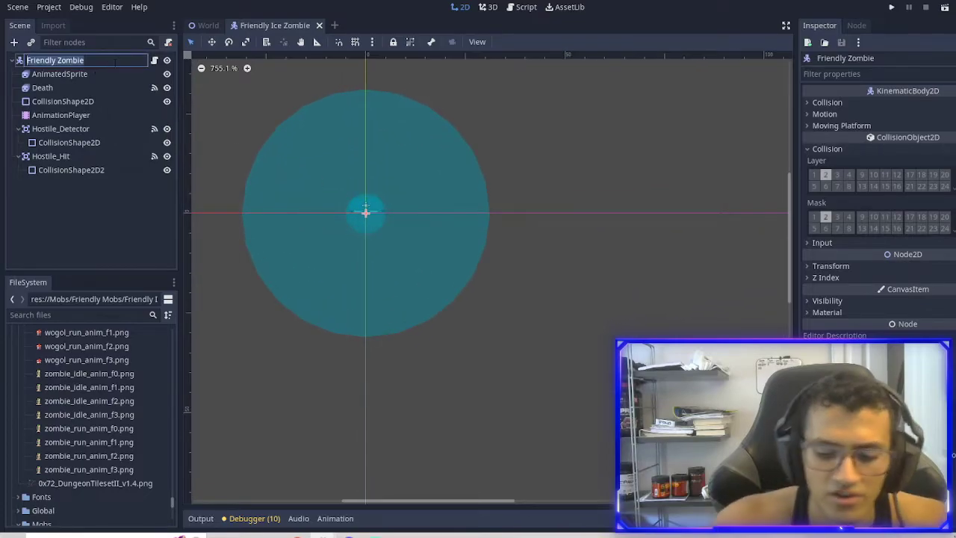
click(115, 62)
key(Left)
key(Left)
key(Left)
key(Left)
key(Left)
key(Left)
text(Ice)
key(Return)
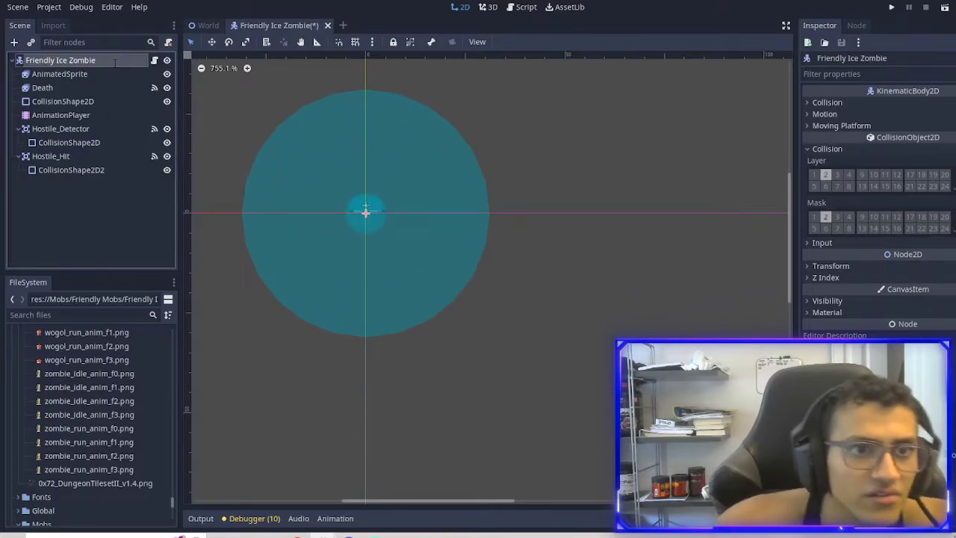
- Delete the Idle frames of the ice zombie's AnimatedSprite and show its Run animation
click(97, 73)
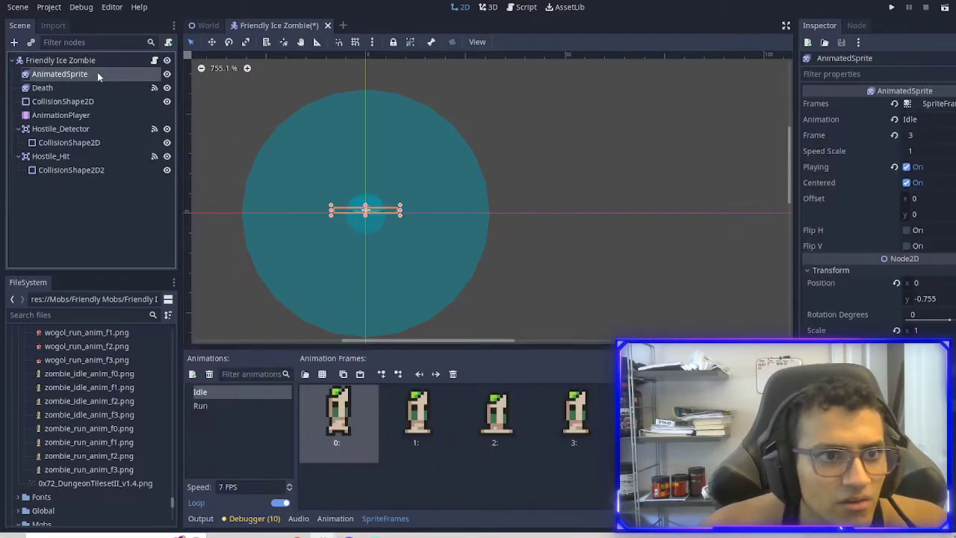
click(452, 374)
click(453, 374)
click(453, 374)
click(224, 405)
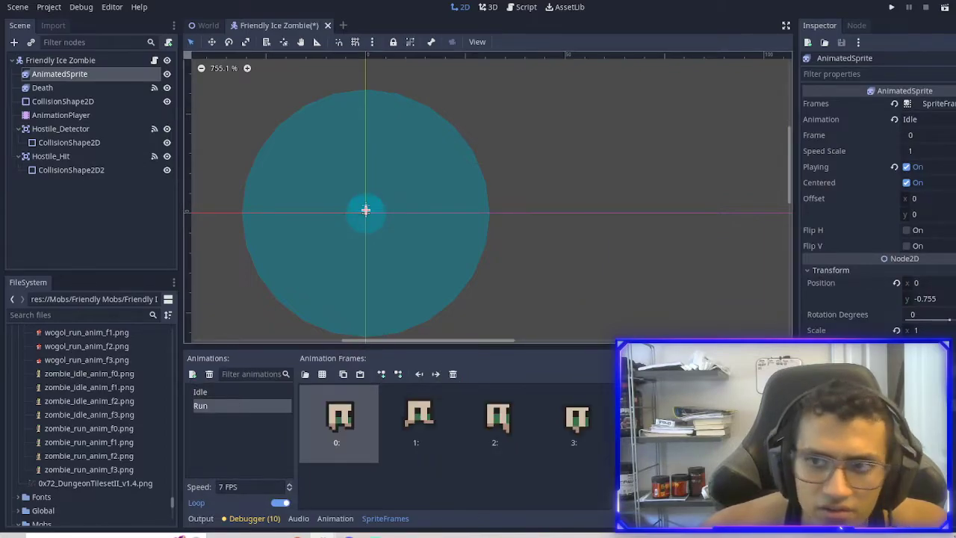
- Check the options of the Frames resource, open the Friendly Zombie scene and inspect its AnimatedSprite's Run and Idle frames
click(907, 104)
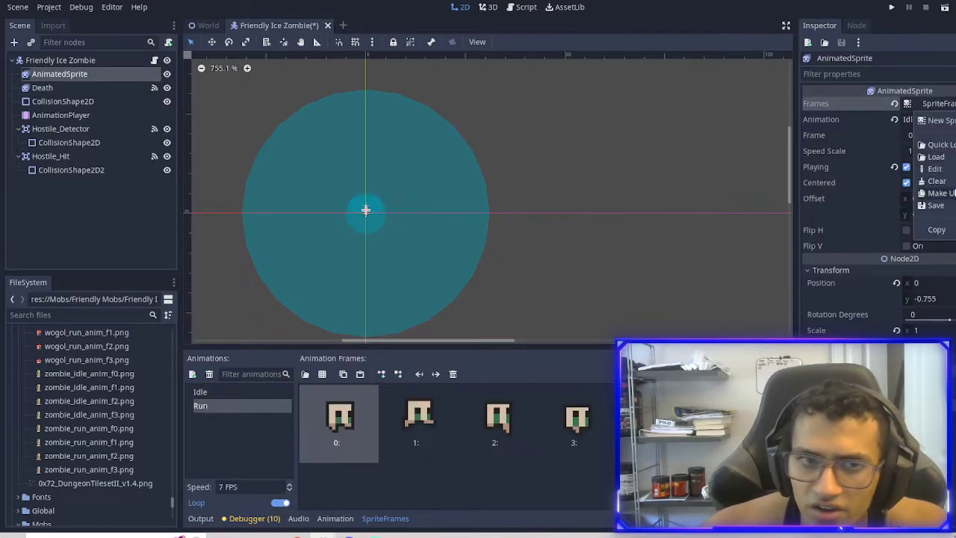
click(272, 28)
scroll(109, 466, down, 7)
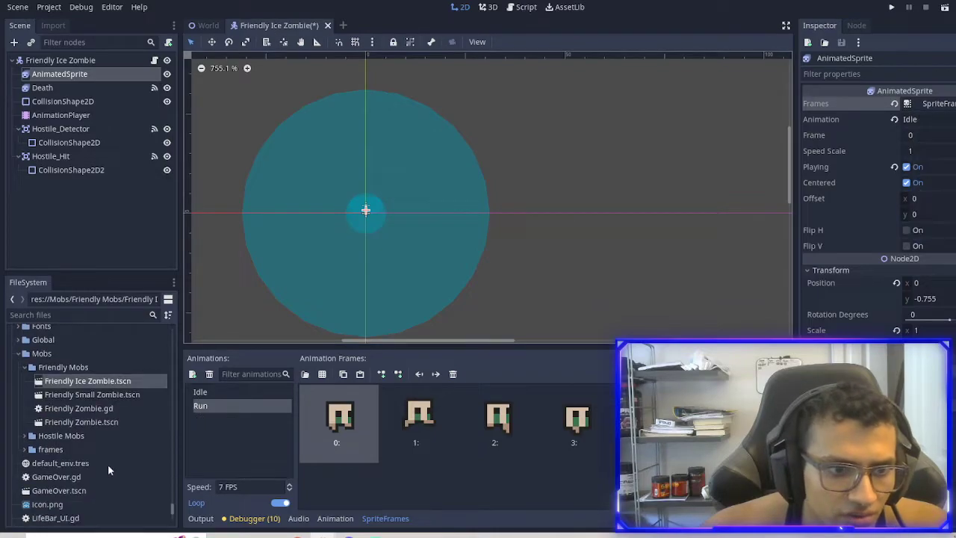
double_click(79, 422)
click(59, 74)
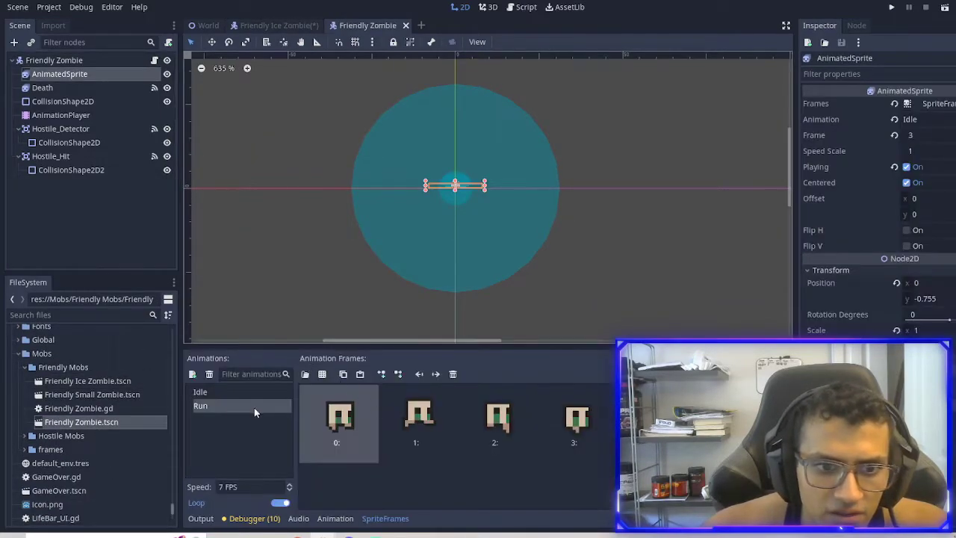
click(262, 404)
click(226, 393)
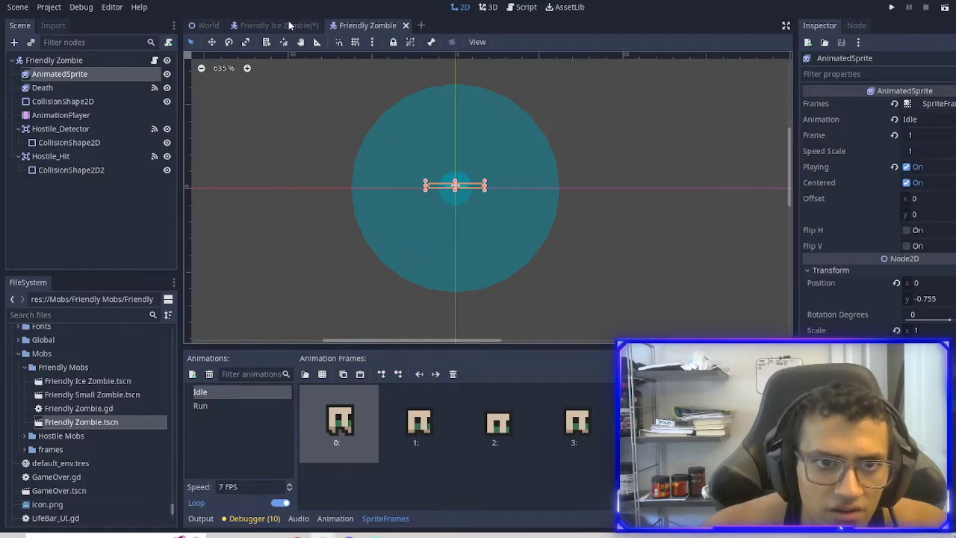
- Delete all frames of the Run animation in the Friendly Ice Zombie scene's AnimatedSprite
click(289, 25)
click(218, 403)
click(452, 374)
click(452, 374)
click(452, 374)
click(452, 374)
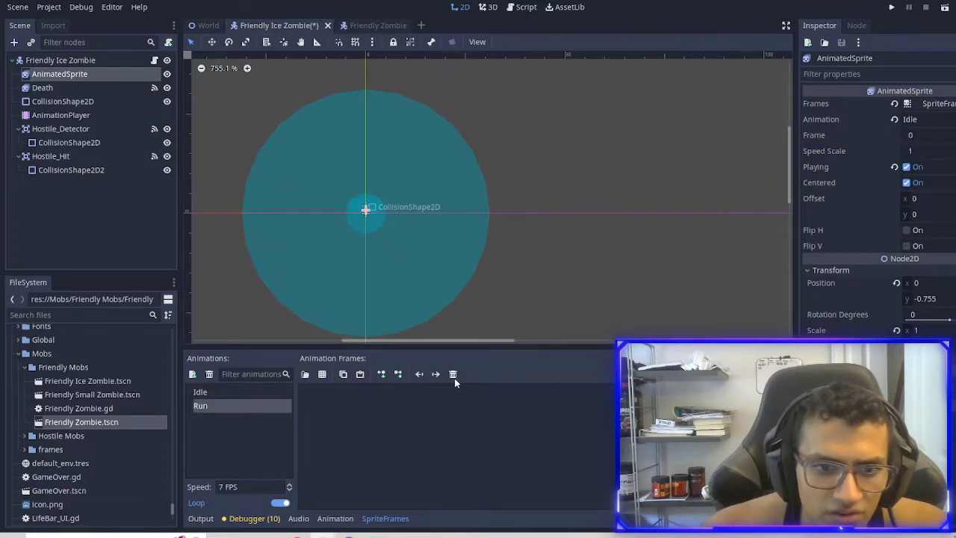
- Filter the project files by "ice_" and add ice_zombie_run_anim_f0 through f3 to the Run animation
scroll(153, 392, up, 15)
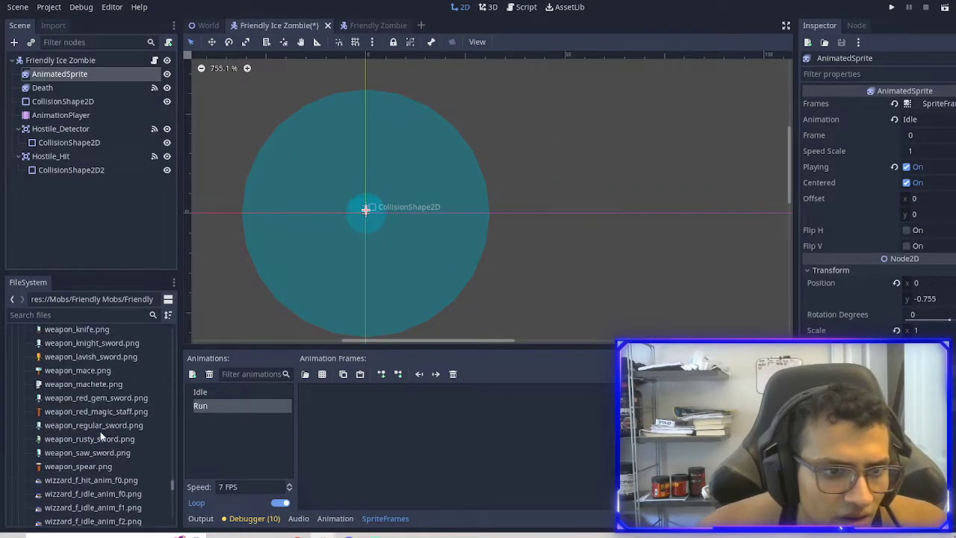
scroll(98, 415, up, 20)
scroll(94, 401, down, 1)
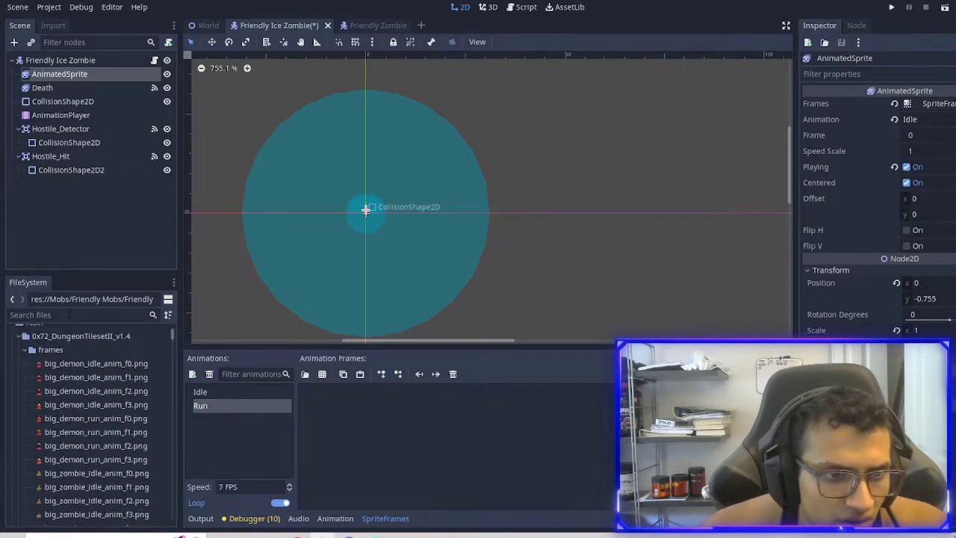
click(97, 313)
text(ice_)
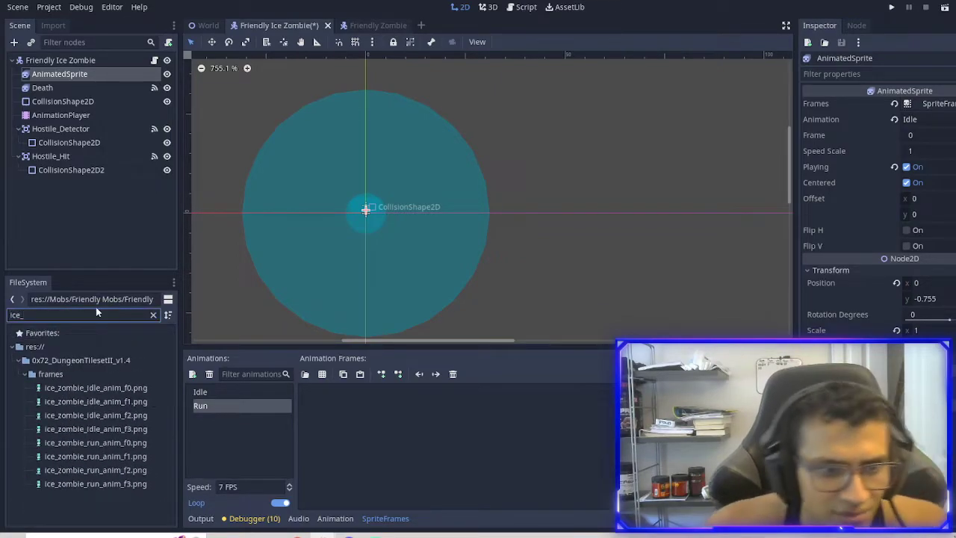
click(94, 442)
shift+click(117, 484)
drag(117, 483, 336, 418)
- Add ice_zombie_idle_anim_f0 through f3 to the Idle animation, save the scene and clear the file filter
click(200, 391)
click(112, 428)
shift+click(107, 390)
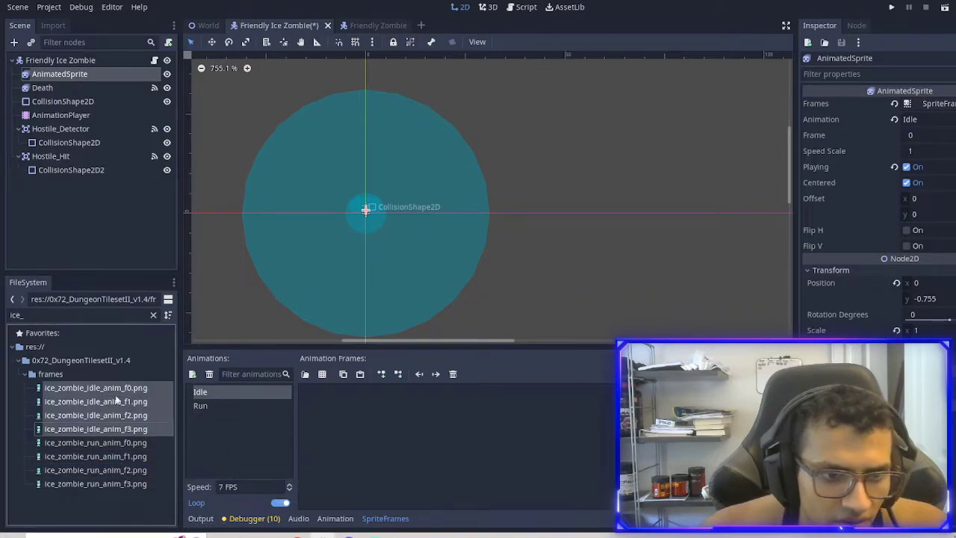
drag(107, 392, 356, 398)
key(ctrl+s)
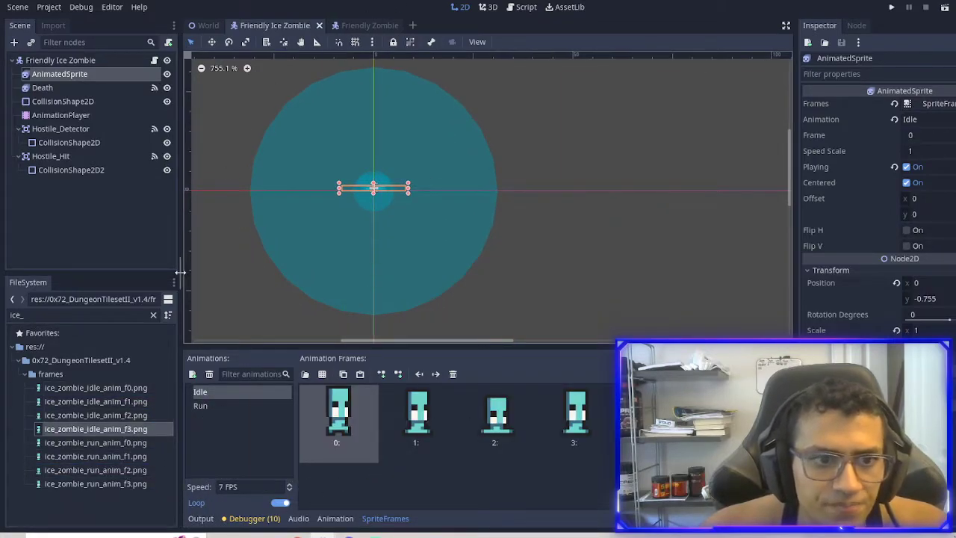
click(153, 317)
- In Player.gd, point the Friendly_Ice_Zombie and Friendly_Small_Zombie preloads to Friendly Ice Zombie.tscn and Friendly Small Zombie.tscn
click(210, 25)
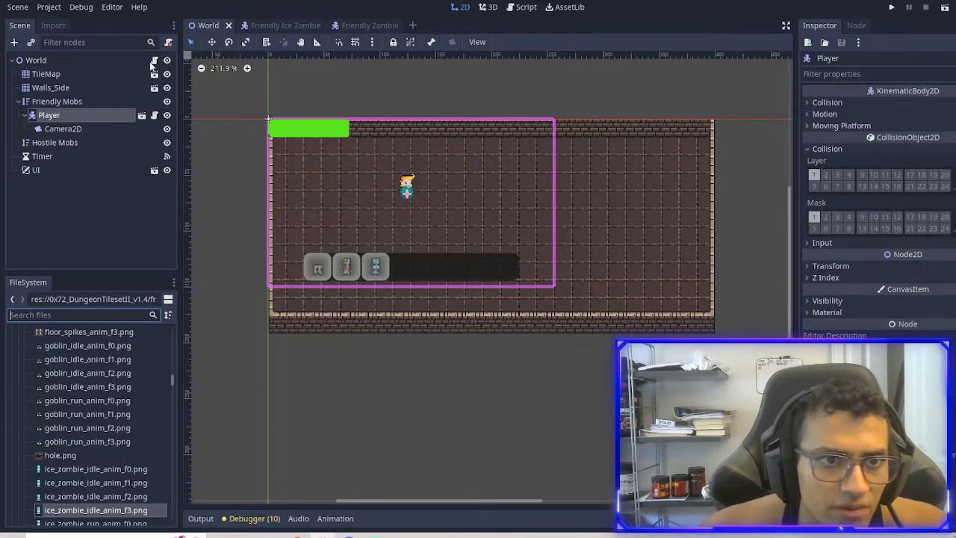
click(155, 116)
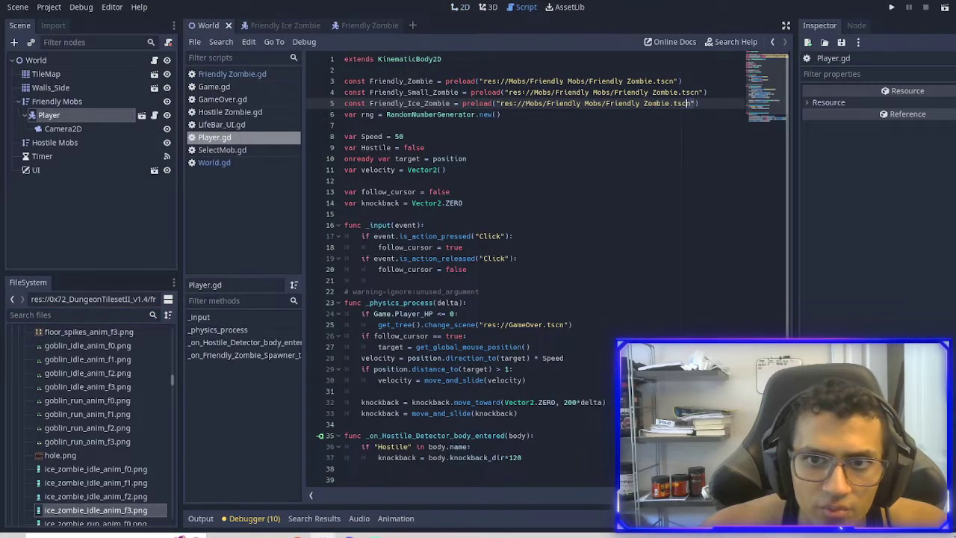
drag(696, 103, 495, 103)
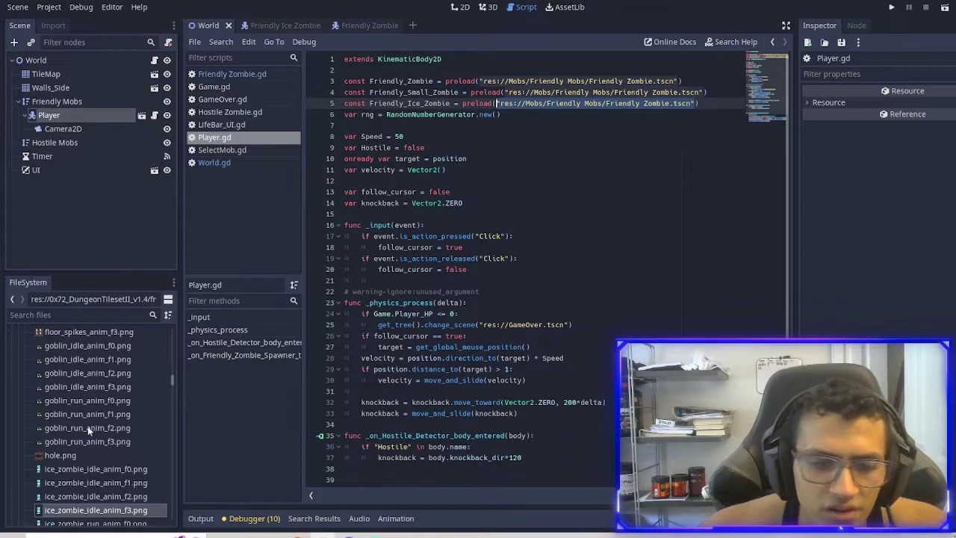
scroll(78, 426, down, 15)
scroll(76, 422, up, 8)
scroll(88, 434, down, 5)
drag(102, 381, 702, 103)
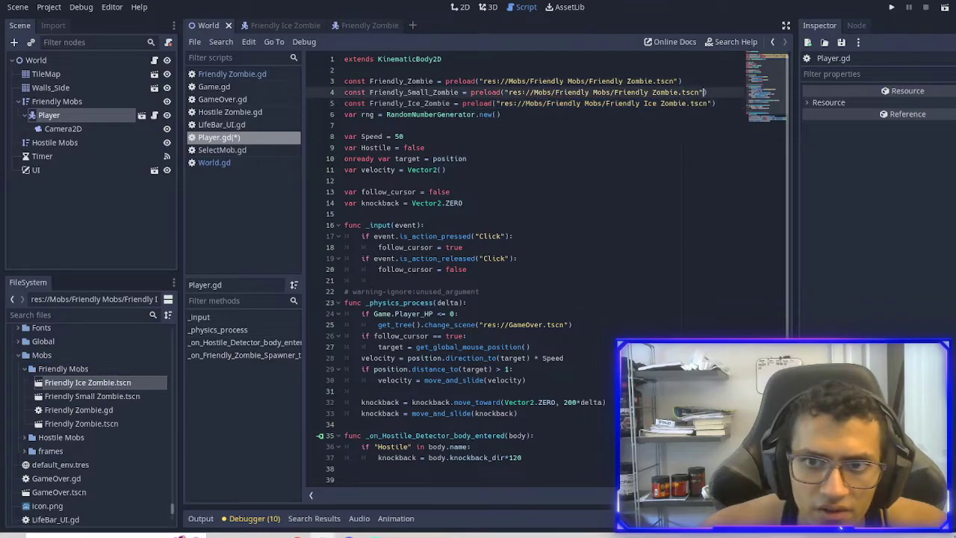
click(505, 92)
drag(97, 396, 650, 92)
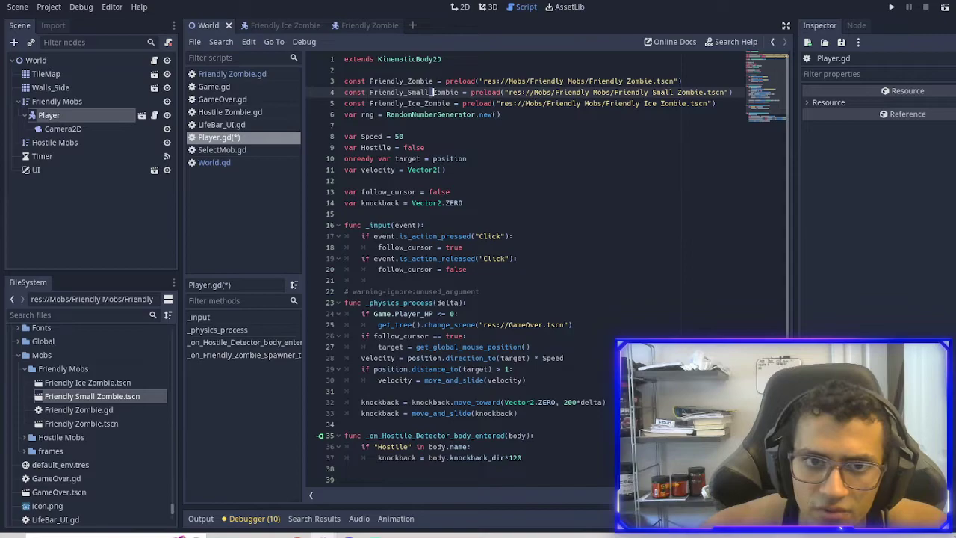
- Examine the _on_Friendly_Zombie_Spawner_timeout function in Player.gd
scroll(482, 137, down, 2)
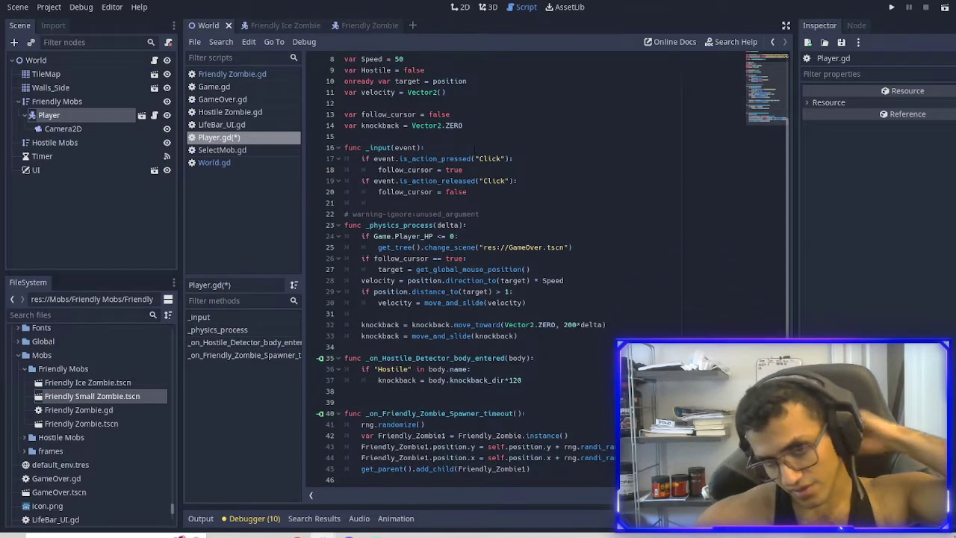
click(516, 425)
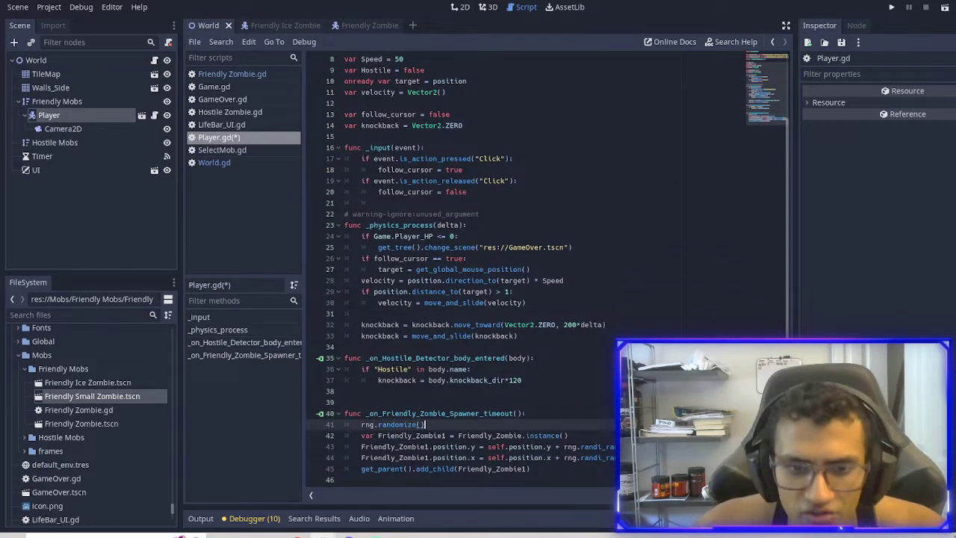
double_click(510, 413)
click(536, 412)
double_click(454, 413)
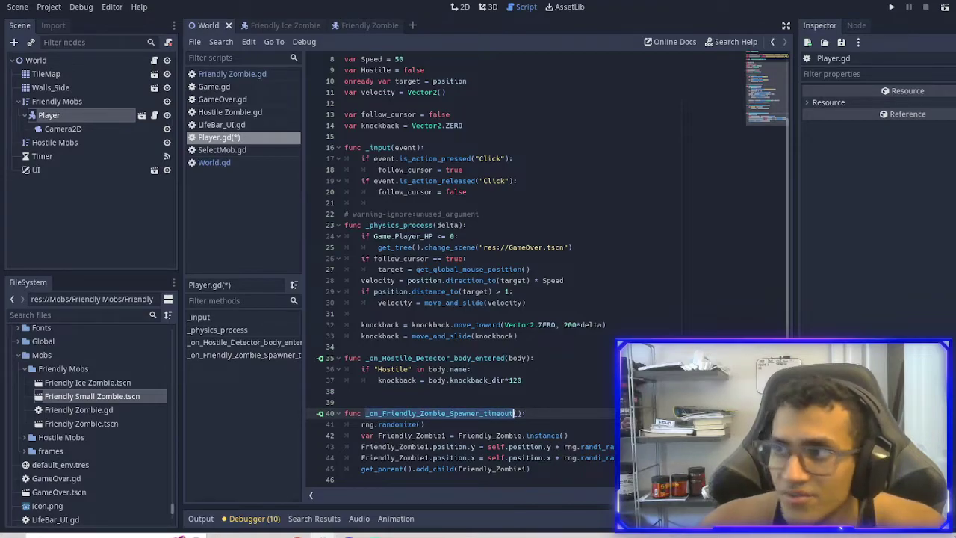
click(545, 413)
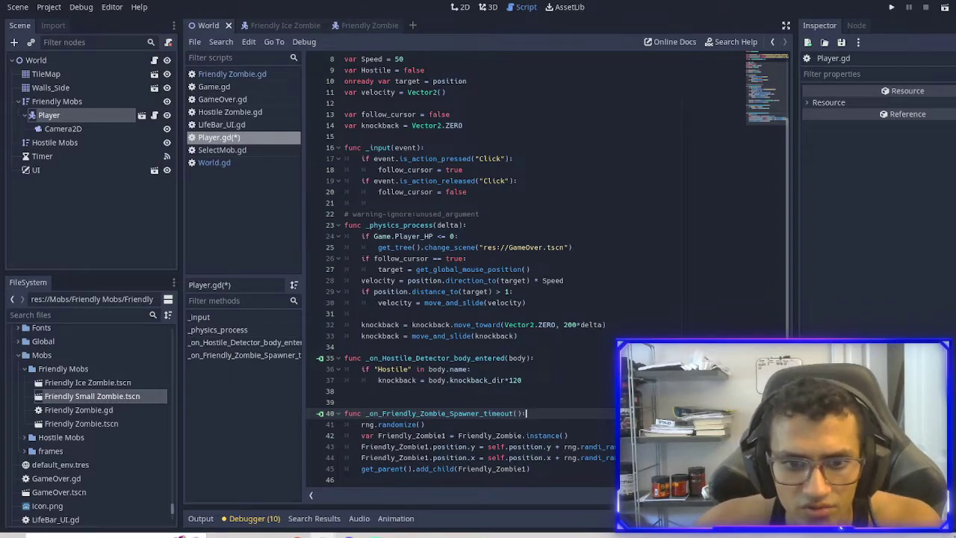
- Copy the Friendly_Zombie1 instance assignment and split its line after the variable name, moving the rest several lines down
click(452, 435)
drag(568, 436, 379, 440)
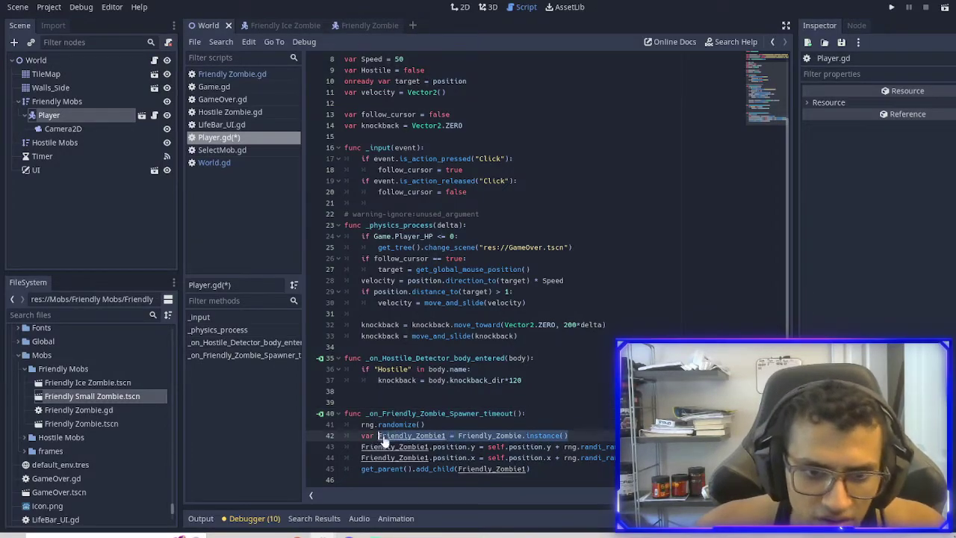
key(ctrl+c)
click(589, 433)
click(456, 435)
click(449, 436)
key(Return)
key(Return)
key(Return)
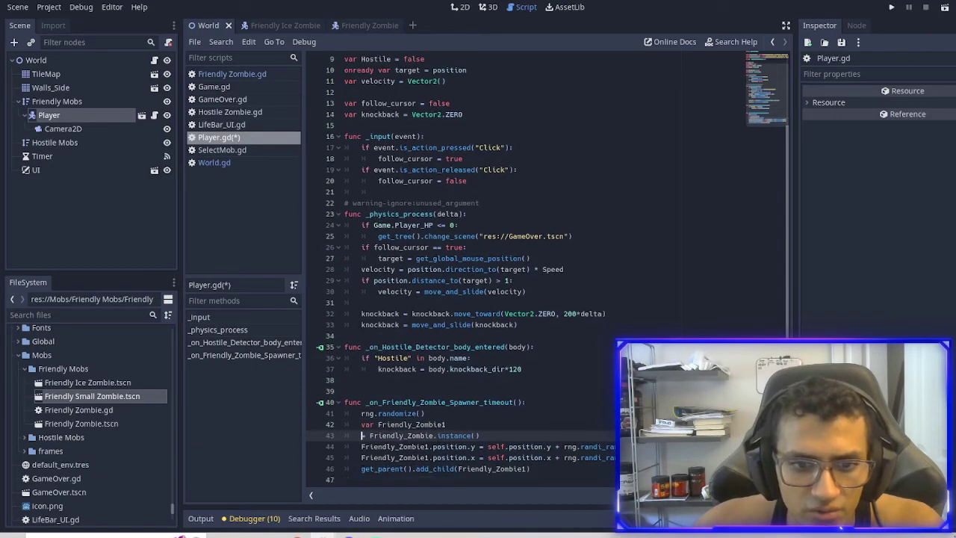
- Delete the detached "= Friendly_Zombie.instance()" text and the surplus blank lines under the Friendly_Zombie1 declaration
drag(481, 457, 362, 457)
key(ctrl+v)
key(ctrl+z)
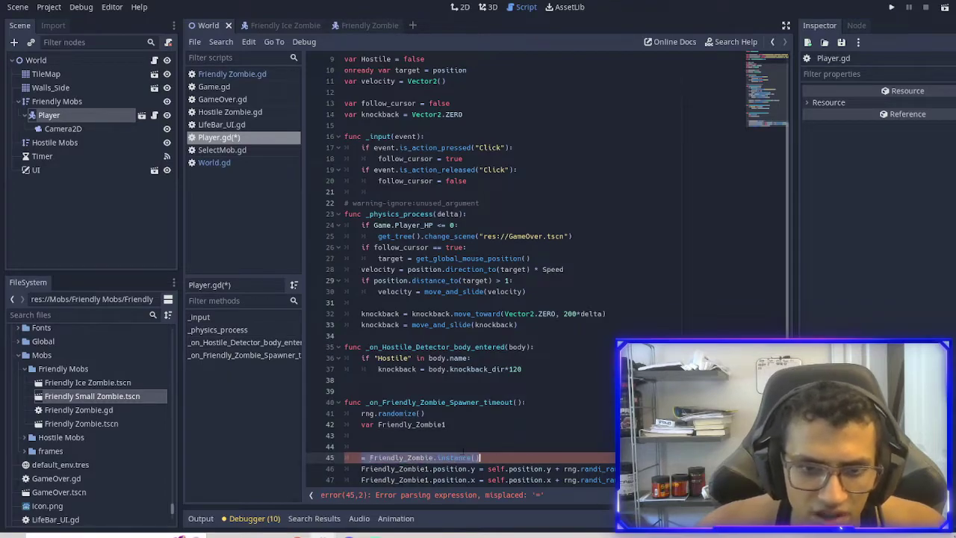
key(BackSpace)
click(446, 442)
key(BackSpace)
key(BackSpace)
- Try placing the full Friendly_Zombie1 instance assignment on the line below the bare declaration
key(ctrl+v)
mouse_move(345, 435)
mouse_down()
mouse_move(543, 445)
mouse_move(551, 435)
mouse_move(361, 436)
mouse_up()
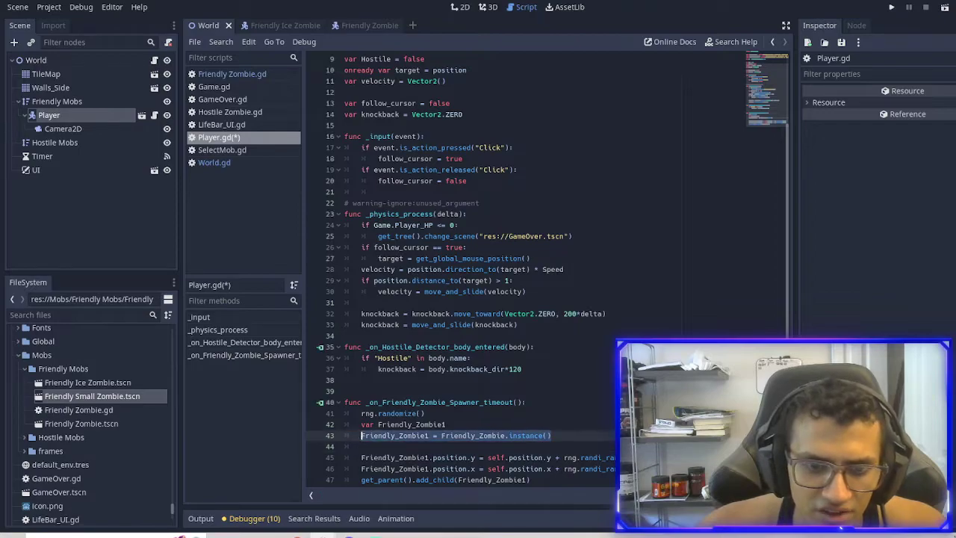
key(ctrl+z)
key(ctrl+z)
key(BackSpace)
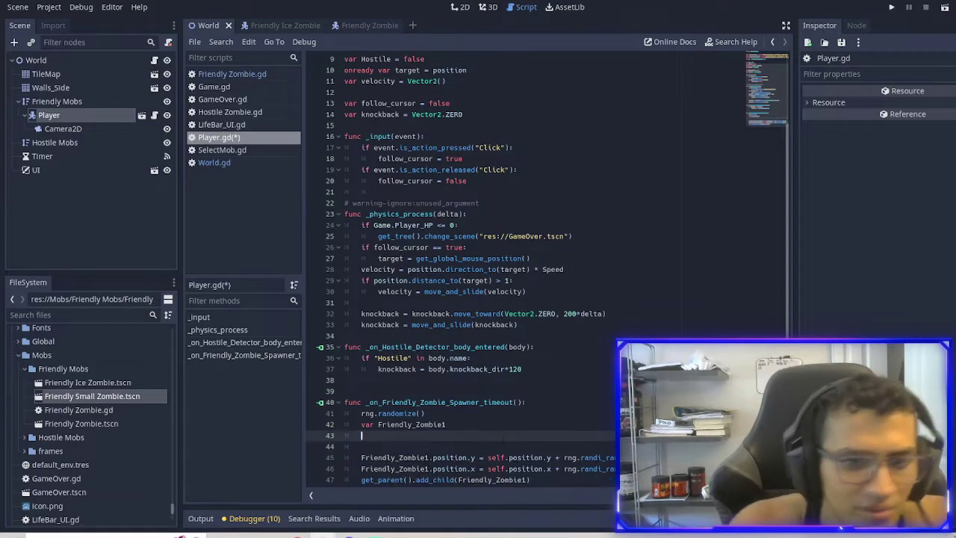
text(if rng.r)
key(BackSpace)
key(BackSpace)
key(BackSpace)
key(BackSpace)
key(BackSpace)
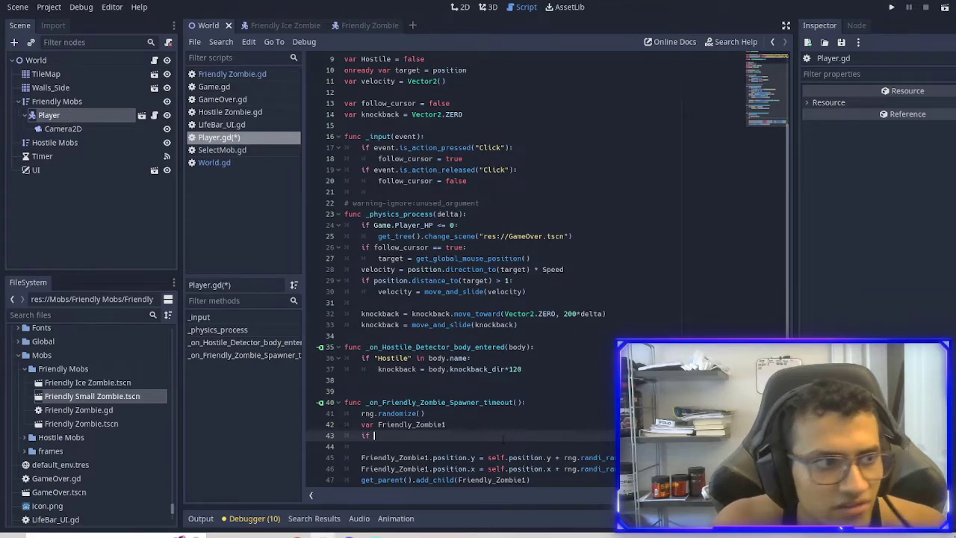
key(BackSpace)
key(BackSpace)
key(BackSpace)
- Start a match statement below the Friendly_Zombie1 declaration using get_node with the UI node's path "../../UI"
text(match)
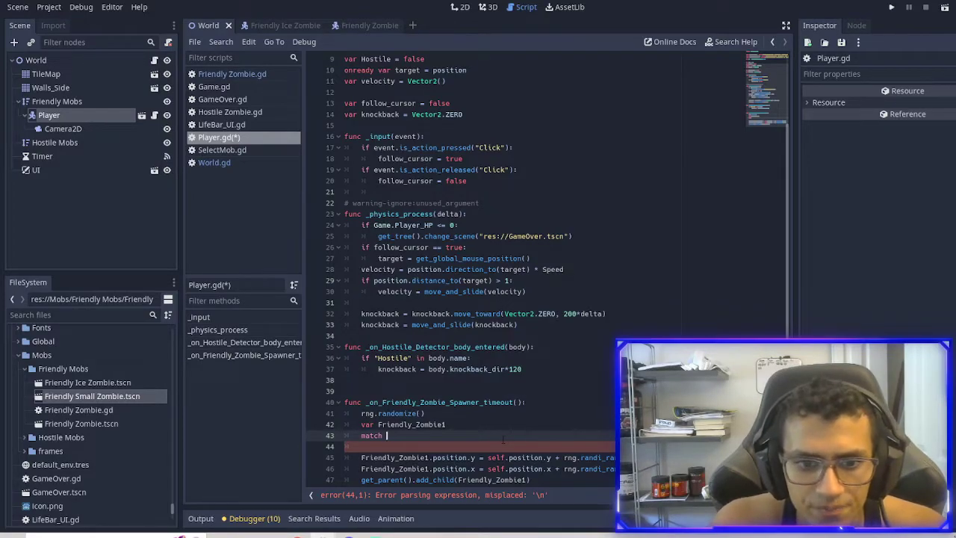
text(get_node()
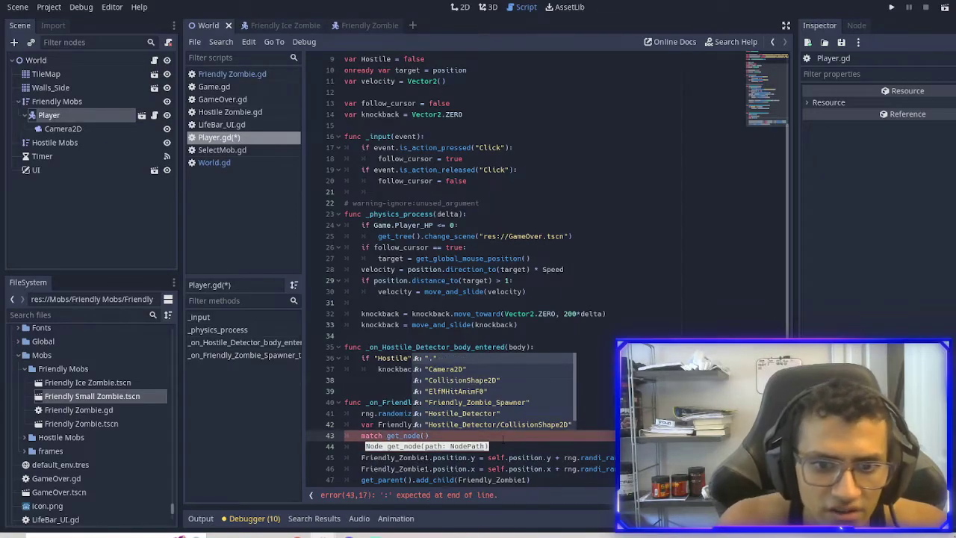
drag(41, 171, 429, 436)
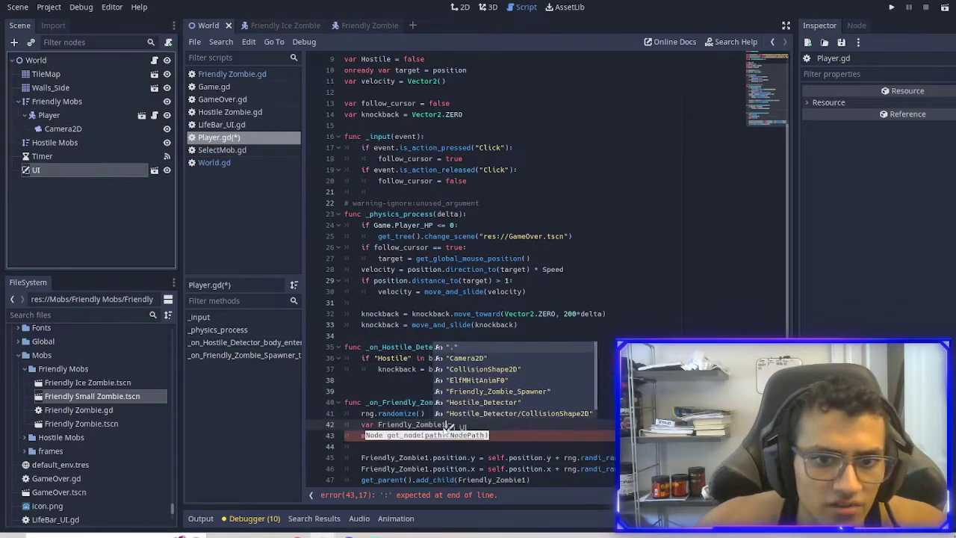
click(429, 437)
key(BackSpace)
click(463, 435)
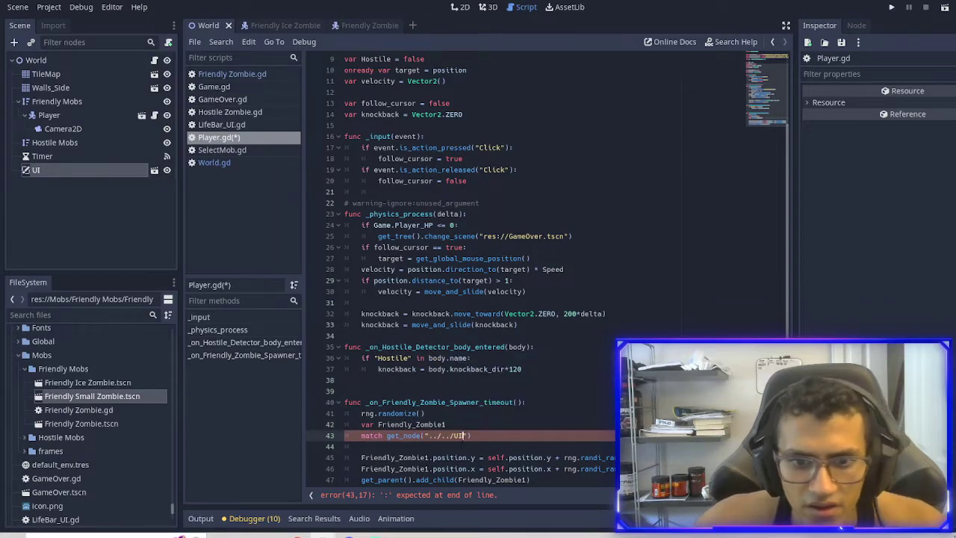
- Extend the node path to "../../UI/Select Mob" after checking the node name in the UI scene, and match its Selected variable
text(/Selected_)
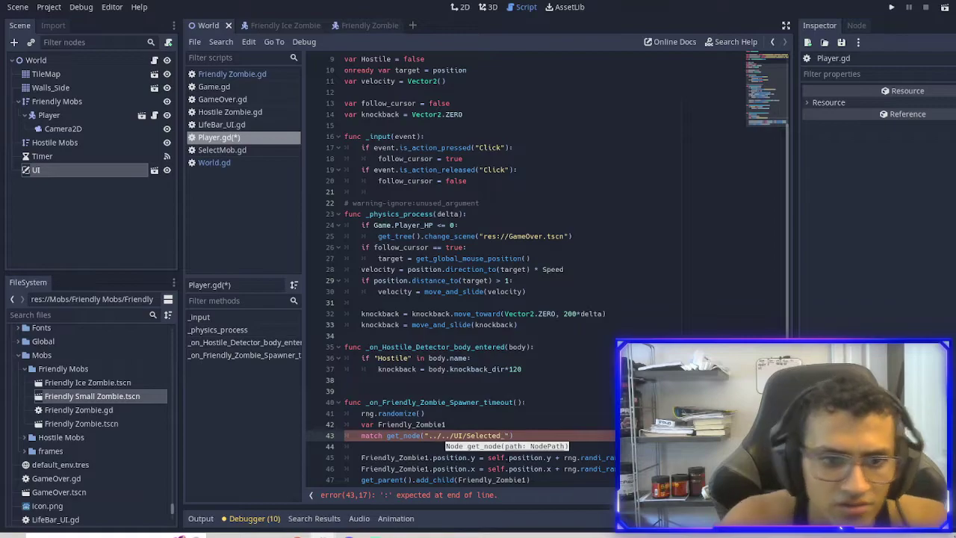
click(155, 171)
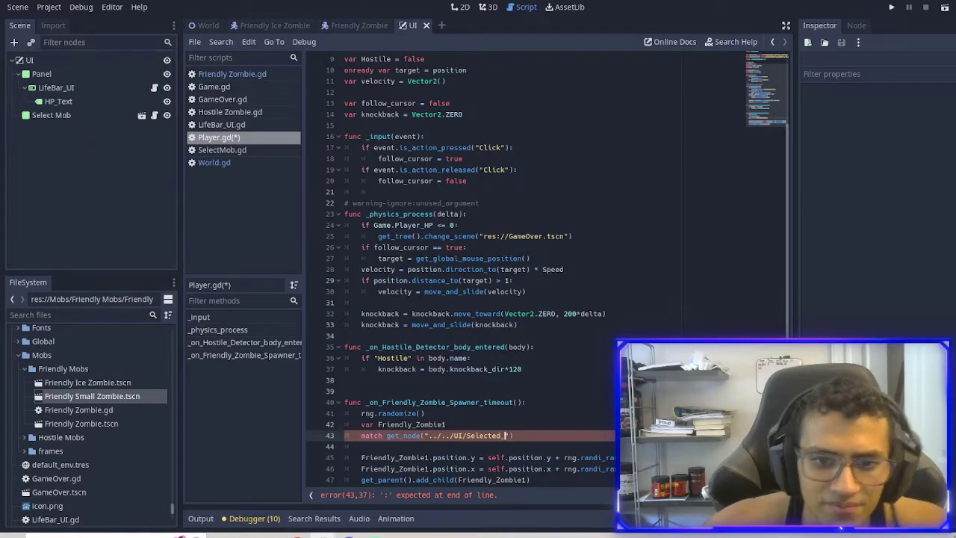
key(BackSpace)
key(BackSpace)
key(BackSpace)
text(Mob)
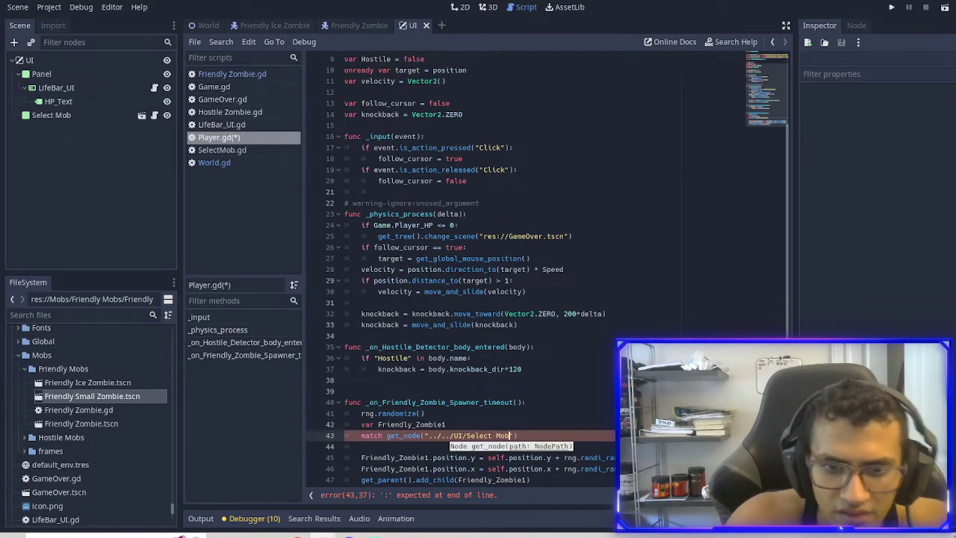
text(").Se)
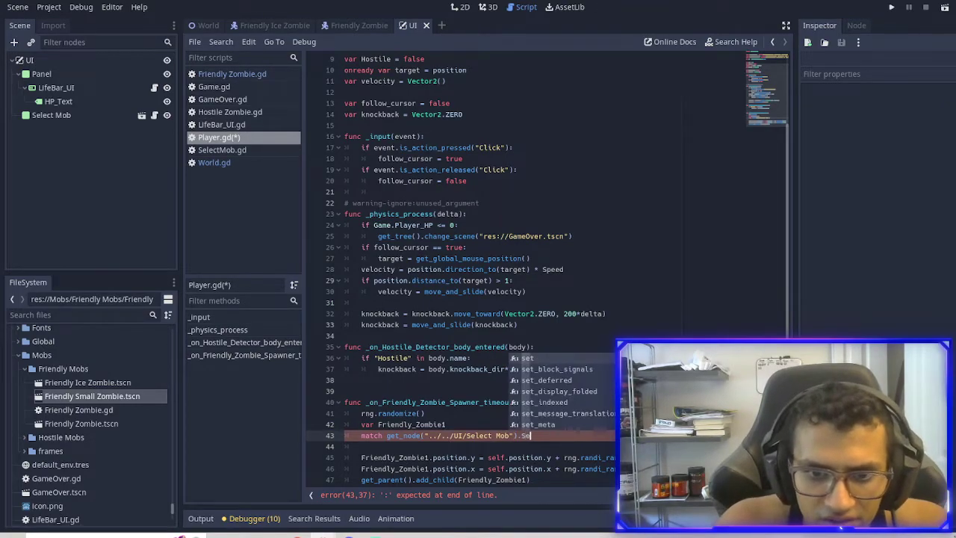
text(lected)
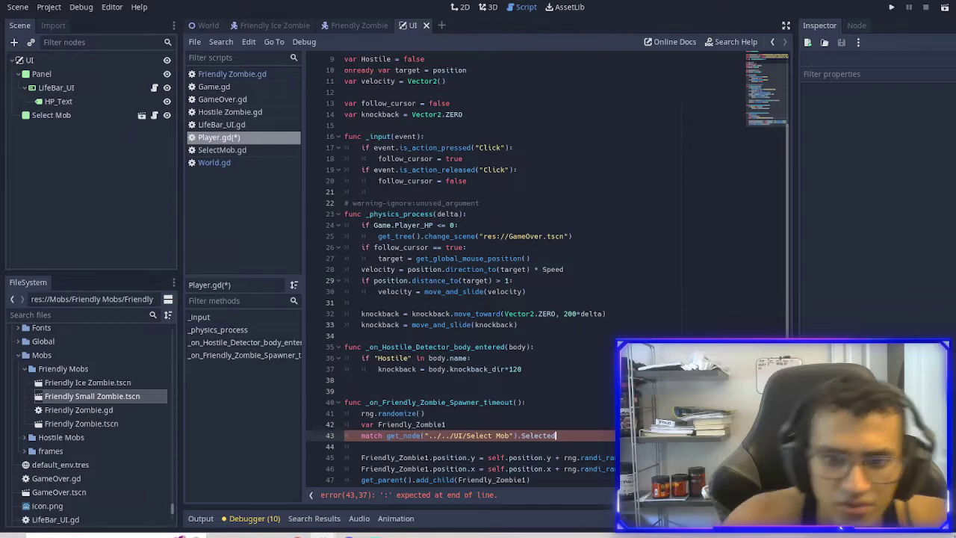
- End the match line with a colon, recheck the Select Mob node's name in the UI scene and return to the path in Player.gd
click(206, 27)
click(153, 115)
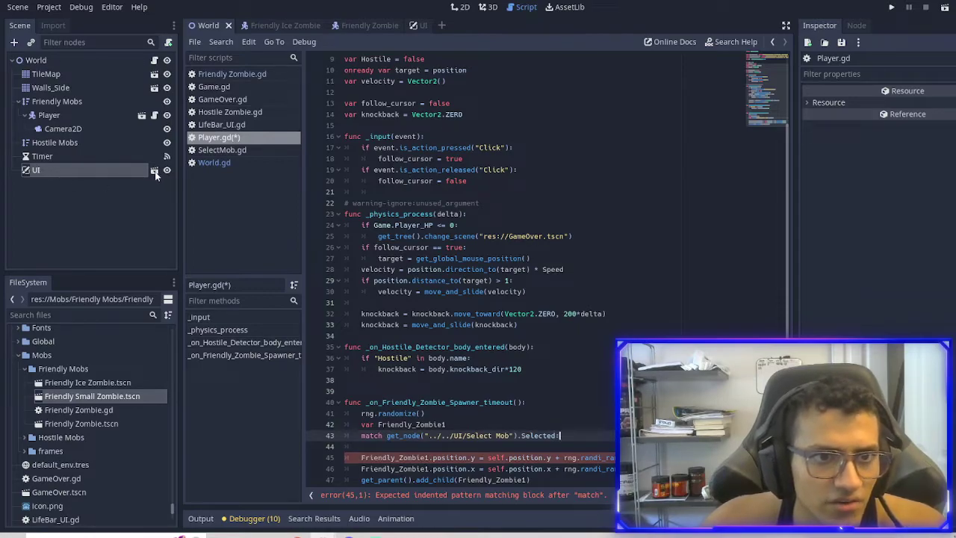
click(460, 6)
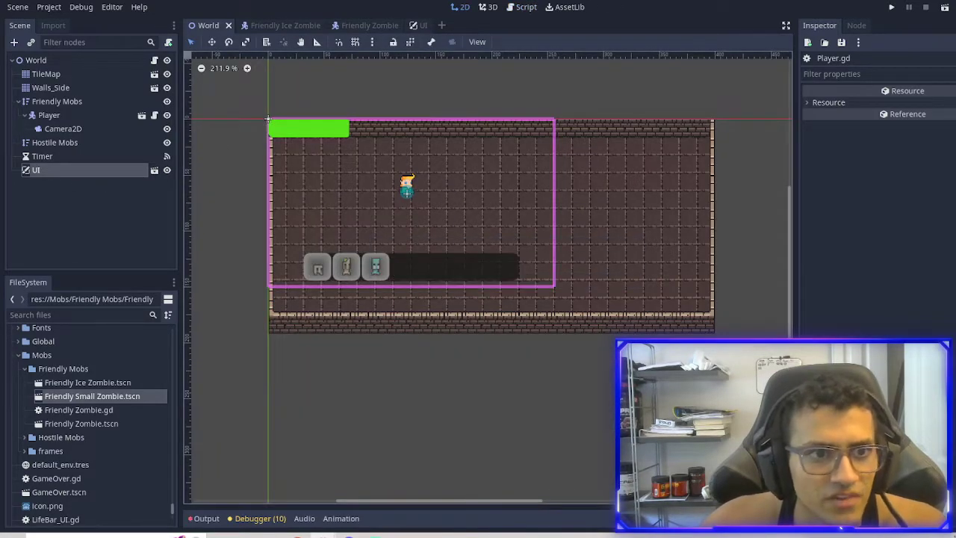
click(154, 170)
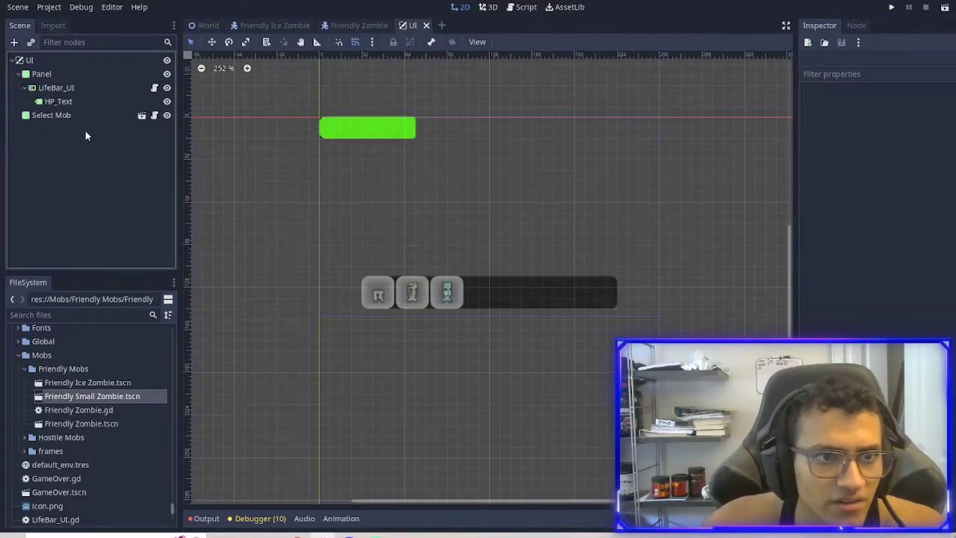
click(203, 26)
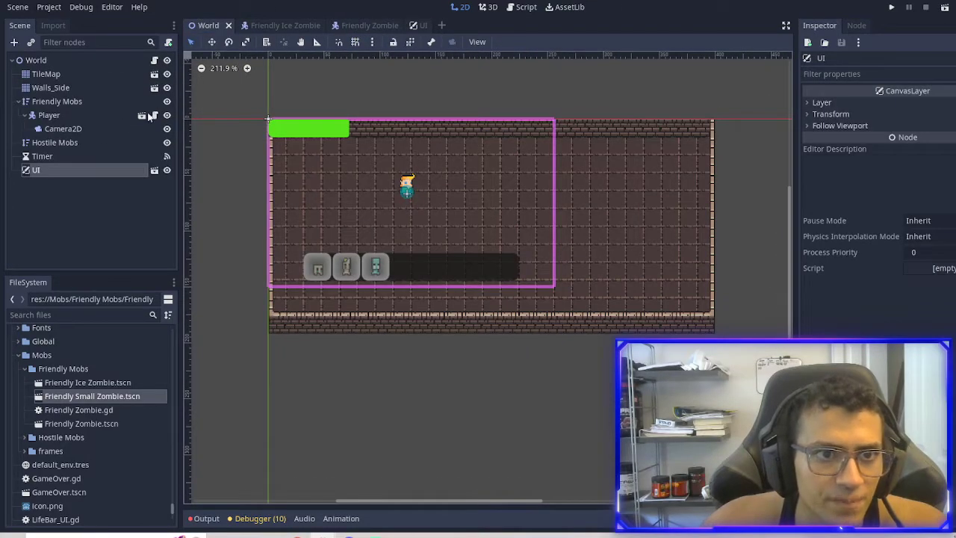
click(155, 116)
double_click(503, 435)
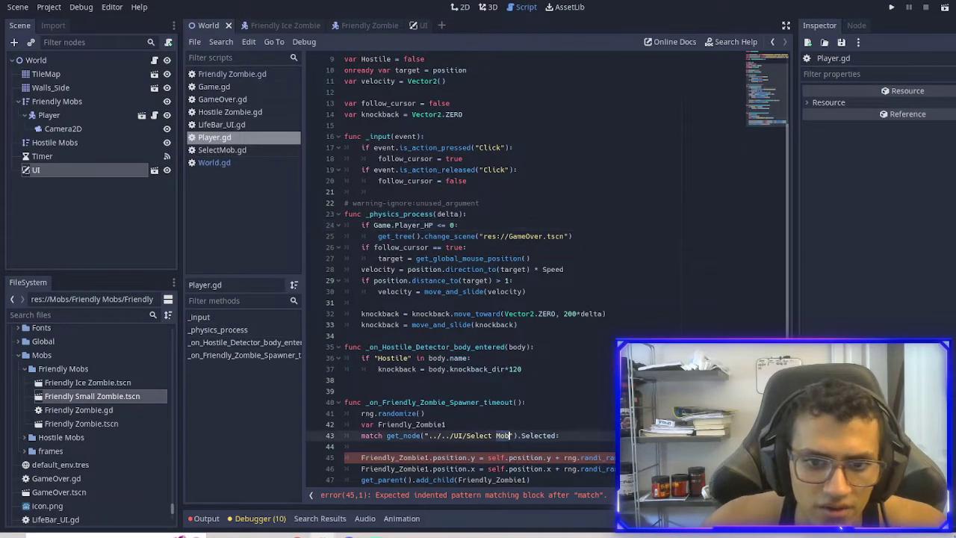
- Add a 0: case under the match line that assigns Friendly_Zombie.instance() to Friendly_Zombie1
click(512, 446)
click(468, 435)
click(485, 446)
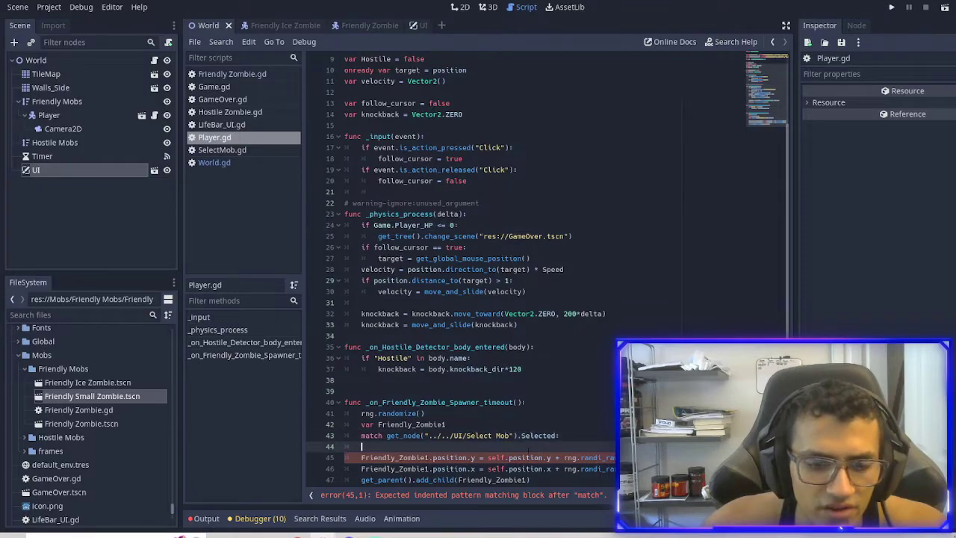
key(Tab)
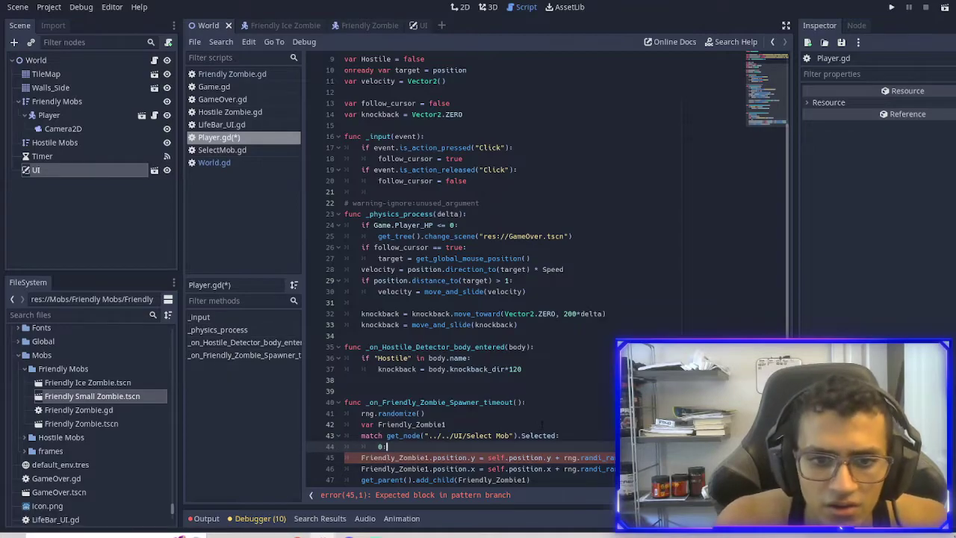
key(Return)
key(ctrl+v)
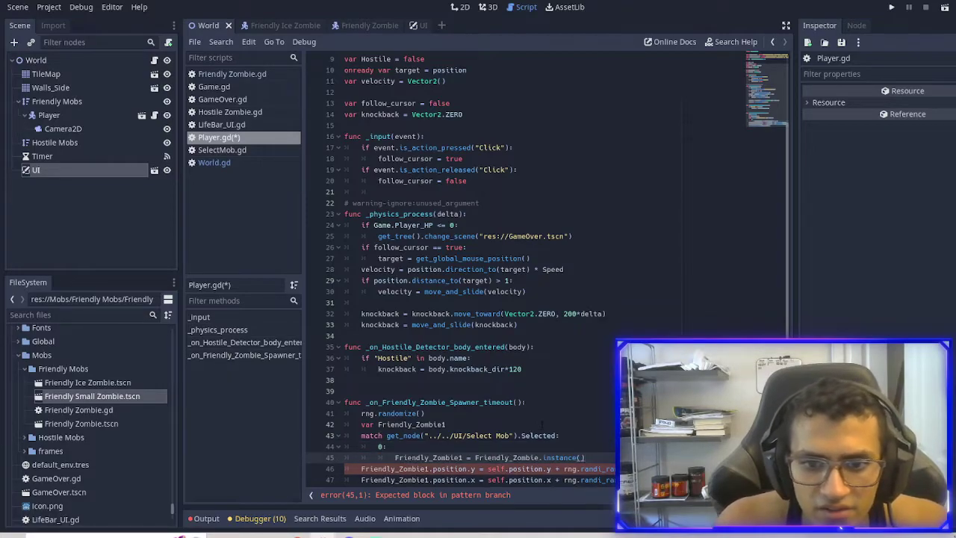
- Add cases 1: and 2: to the match block, each with the same Friendly_Zombie1 = Friendly_Zombie.instance() assignment
key(Return)
key(BackSpace)
text(1:)
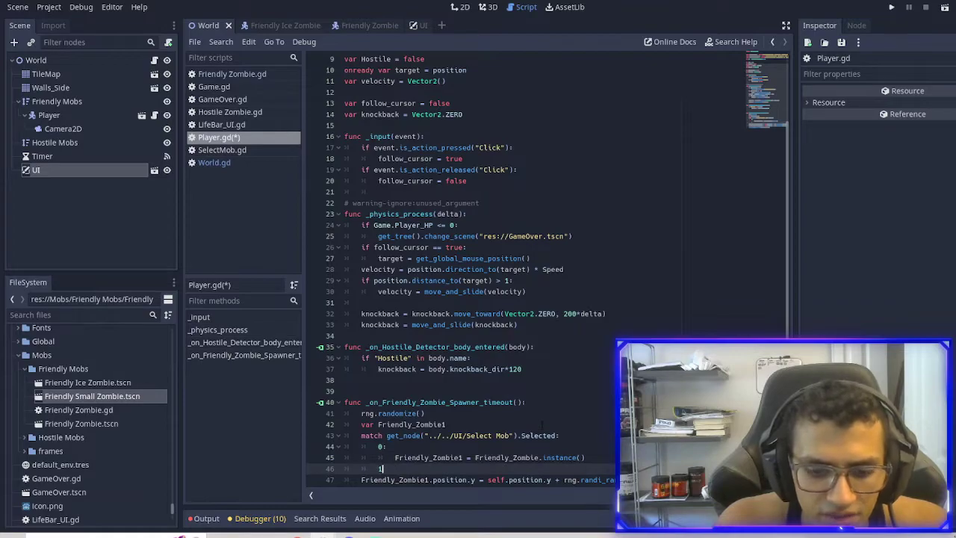
key(Return)
key(ctrl+v)
key(Return)
key(BackSpace)
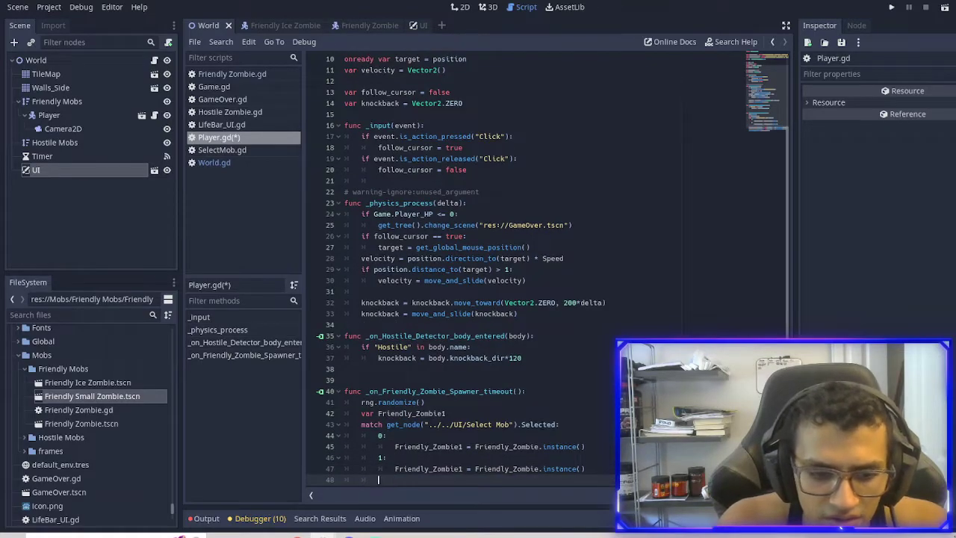
key(Return)
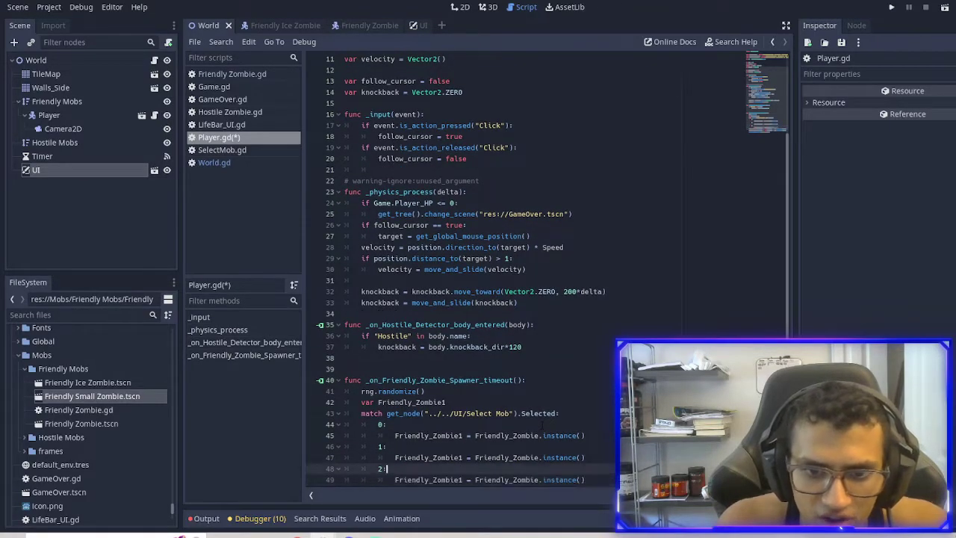
key(ctrl+v)
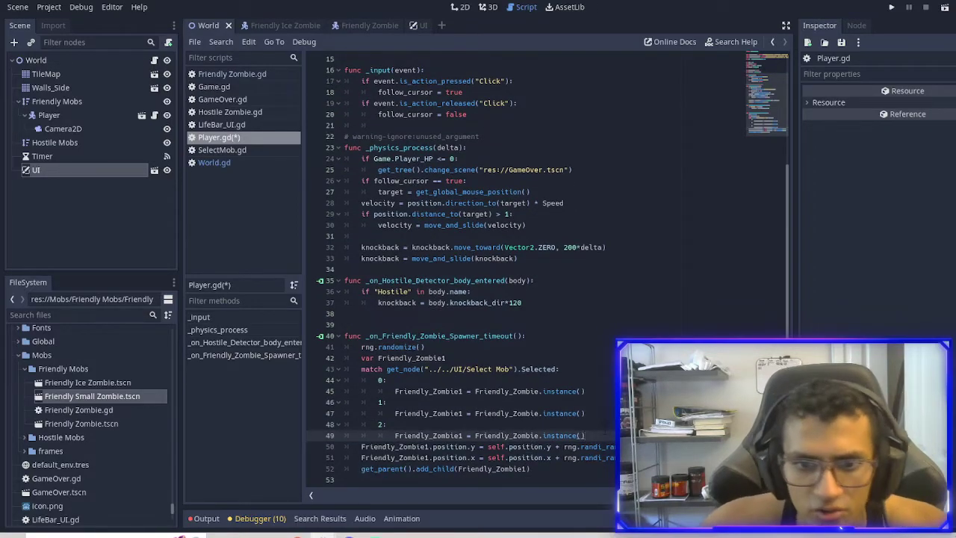
key(shift+Up)
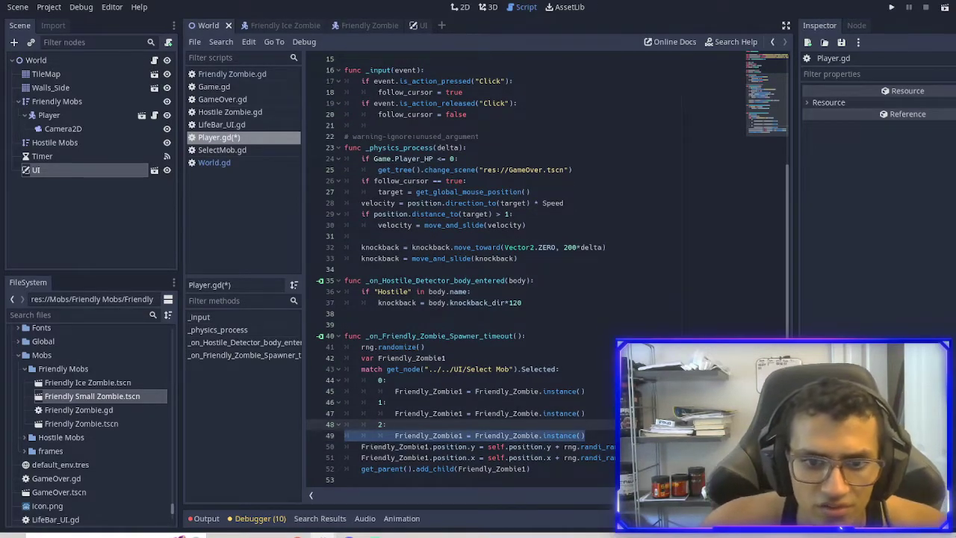
- Review the declaration and case 0 assignment, and change case 1 to instance Friendly_Small_Zombie
double_click(429, 390)
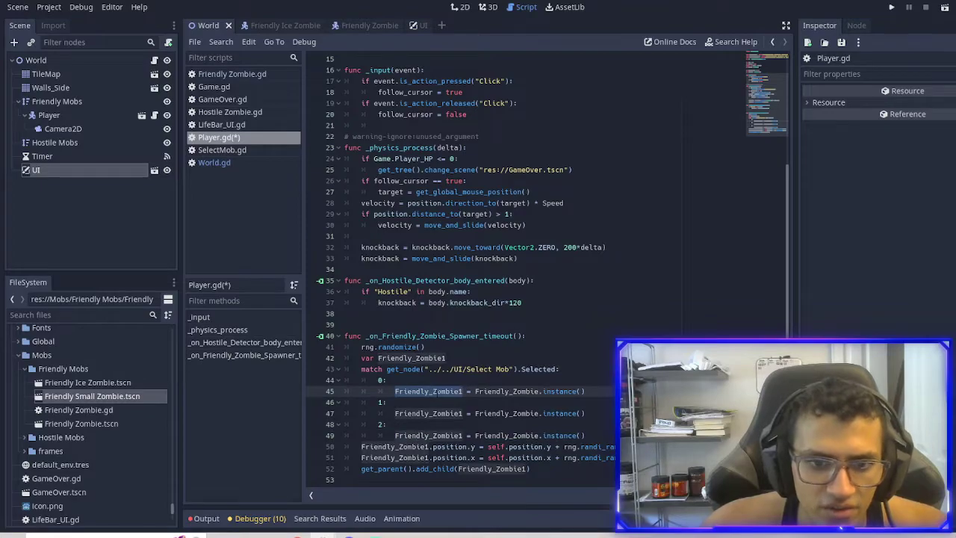
click(433, 358)
drag(475, 391, 586, 391)
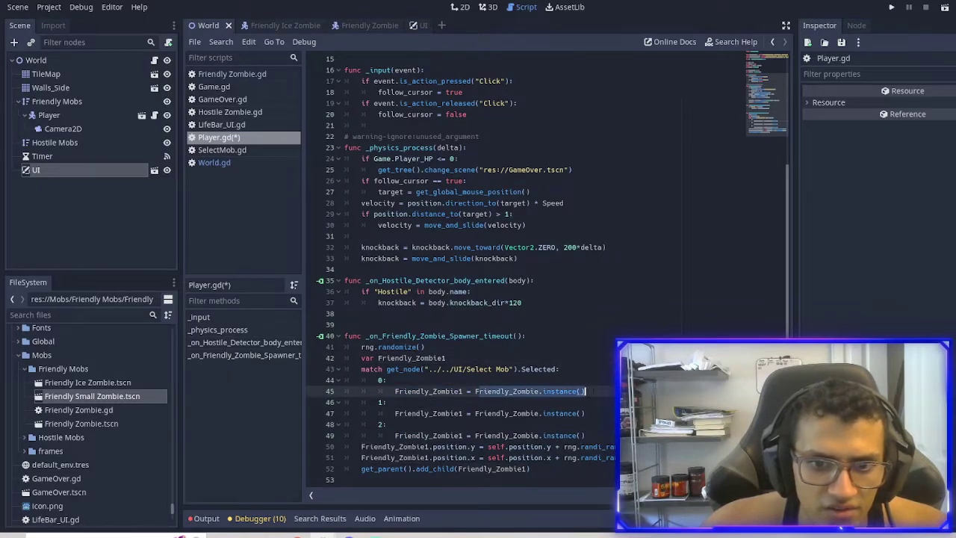
drag(395, 390, 586, 390)
double_click(463, 413)
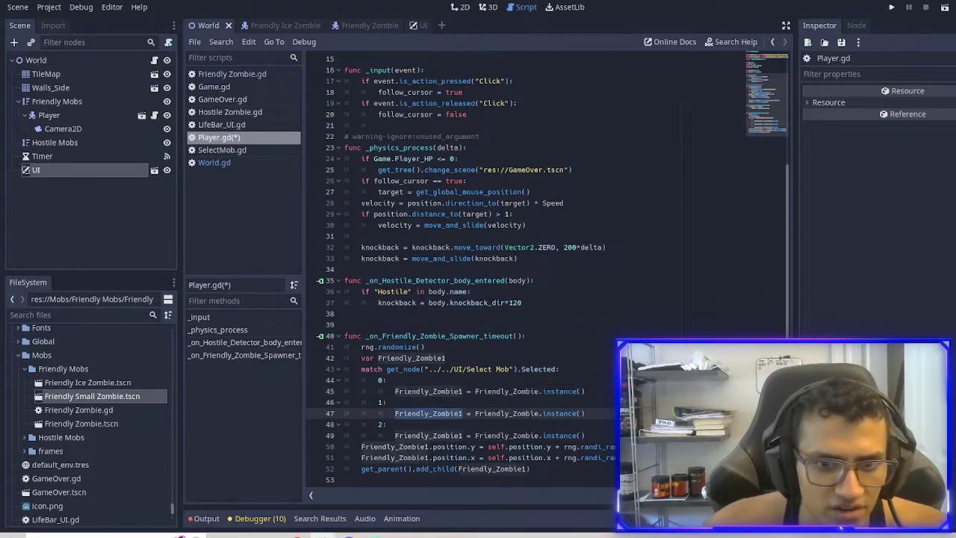
click(510, 413)
text(Small_)
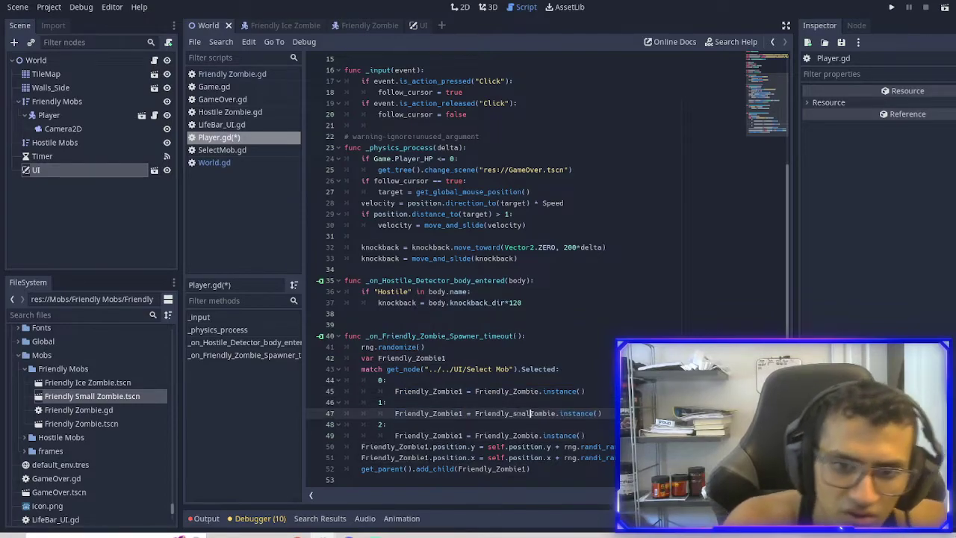
key(ctrl+Delete)
- Change the assignment in case 2 of the match block to instance Friendly_Ice_Zombie
key(Down)
key(ctrl+Left)
key(Down)
key(ctrl+Up)
key(ctrl+Right)
key(ctrl+Right)
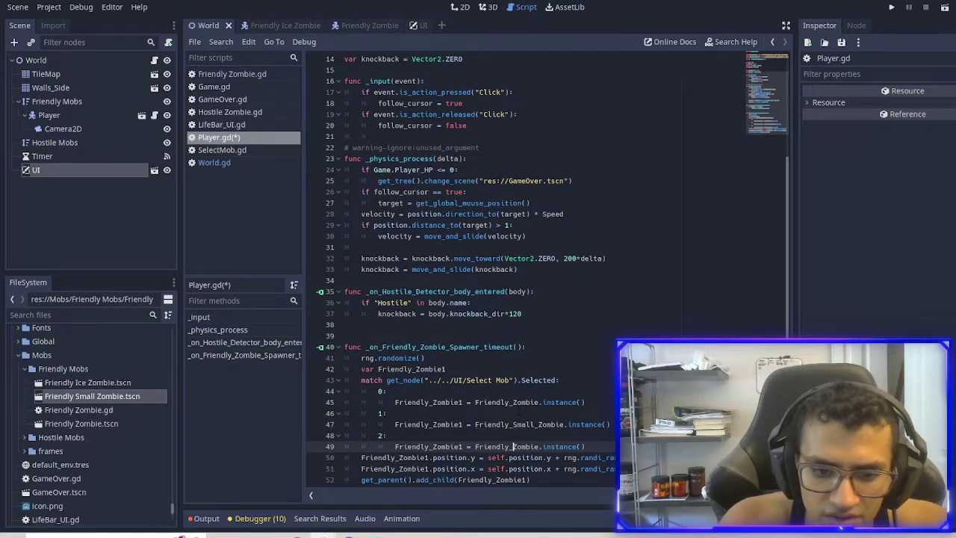
text(Ice_Zombie)
key(ctrl+Delete)
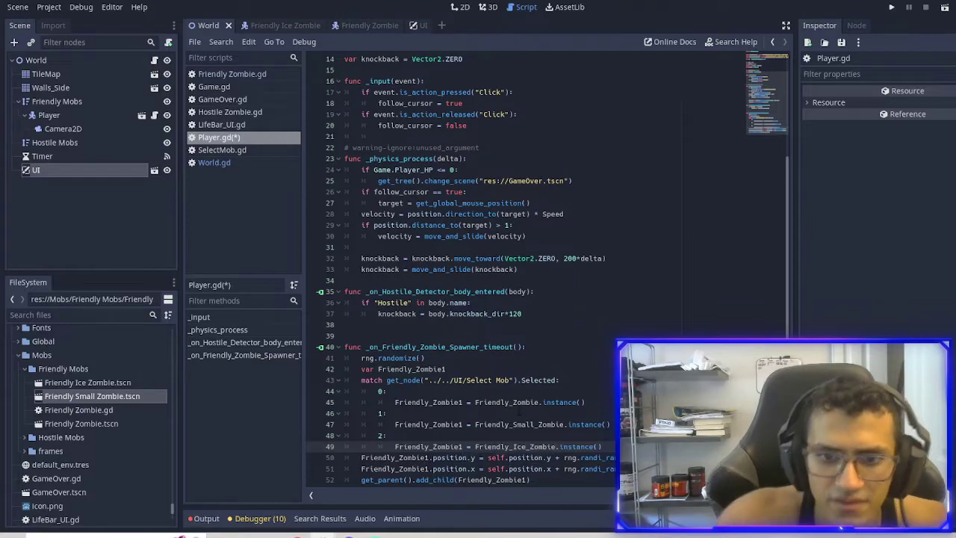
- Save and run the game, moving the player around and switching between mob slots 1, 2 and 3 to test spawning
scroll(519, 411, down, 1)
click(892, 9)
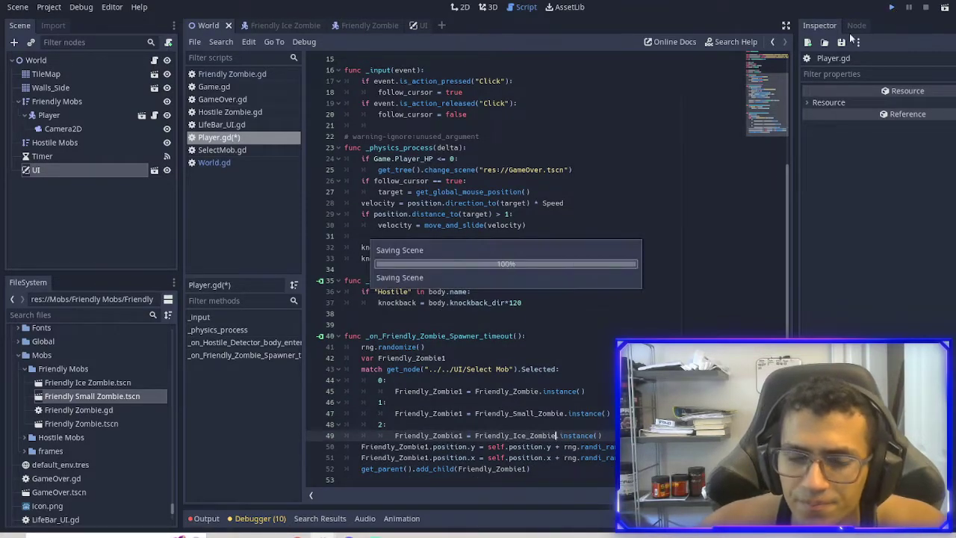
drag(519, 364, 597, 344)
drag(596, 345, 297, 281)
key(1)
key(2)
key(3)
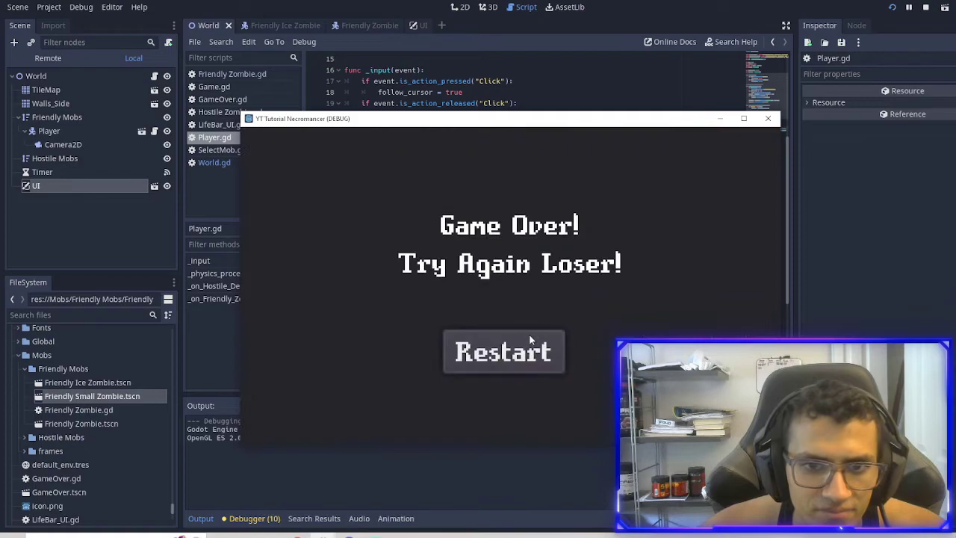
- Restart the game from the Game Over screen, move the player around the room again, and close the game window
click(517, 360)
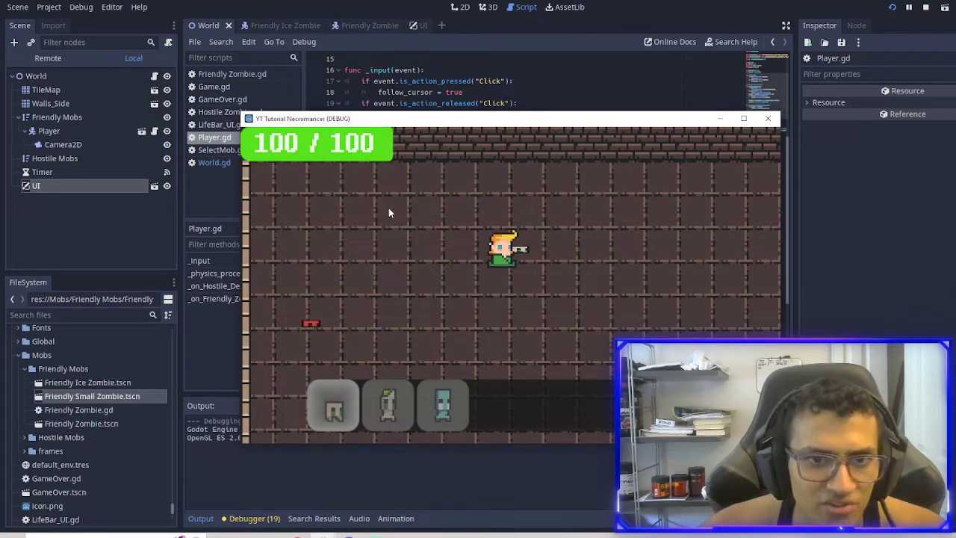
mouse_move(357, 289)
mouse_down()
mouse_move(463, 335)
mouse_move(568, 297)
mouse_move(529, 341)
mouse_move(567, 267)
mouse_move(468, 266)
mouse_move(553, 332)
mouse_move(612, 273)
mouse_move(489, 294)
mouse_move(546, 311)
mouse_move(618, 233)
mouse_move(533, 279)
mouse_move(676, 305)
mouse_move(672, 284)
mouse_move(708, 324)
mouse_move(672, 269)
mouse_move(711, 185)
mouse_move(685, 298)
mouse_move(550, 227)
mouse_move(677, 314)
mouse_move(672, 272)
mouse_move(727, 332)
mouse_move(616, 267)
mouse_move(638, 279)
mouse_move(623, 296)
mouse_move(674, 198)
mouse_move(667, 228)
mouse_move(683, 168)
mouse_up()
click(764, 118)
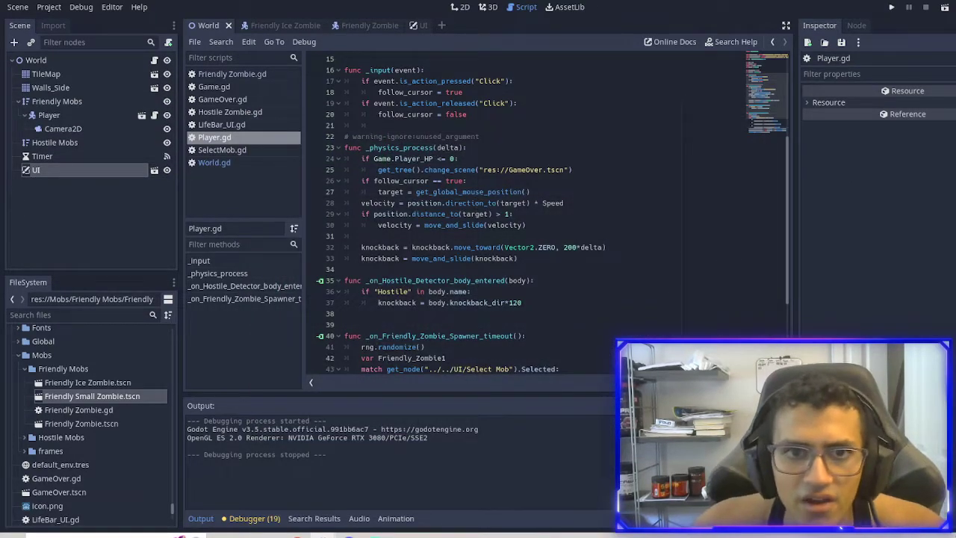
- Show the World scene in the 2D workspace and look over the level layout and hotbar
click(462, 7)
scroll(492, 161, down, 3)
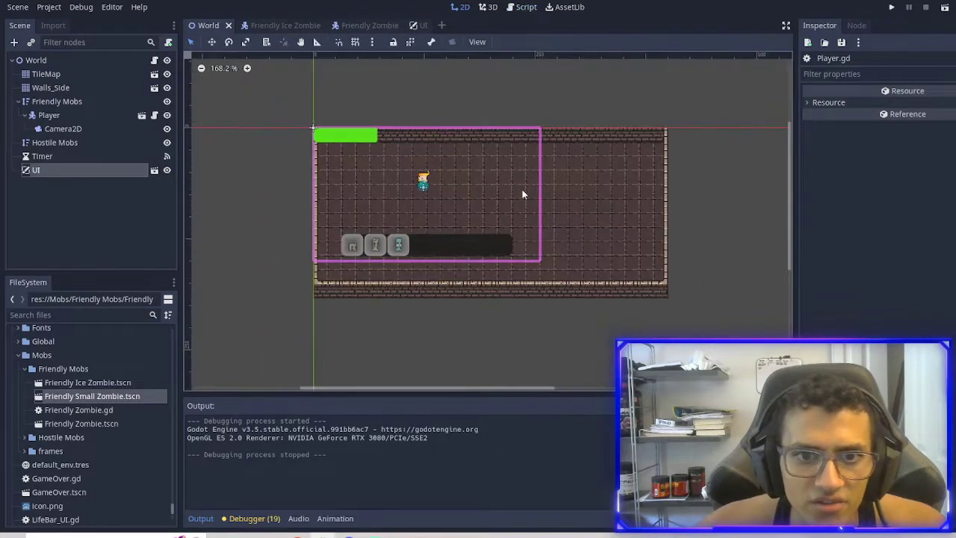
scroll(481, 200, up, 3)
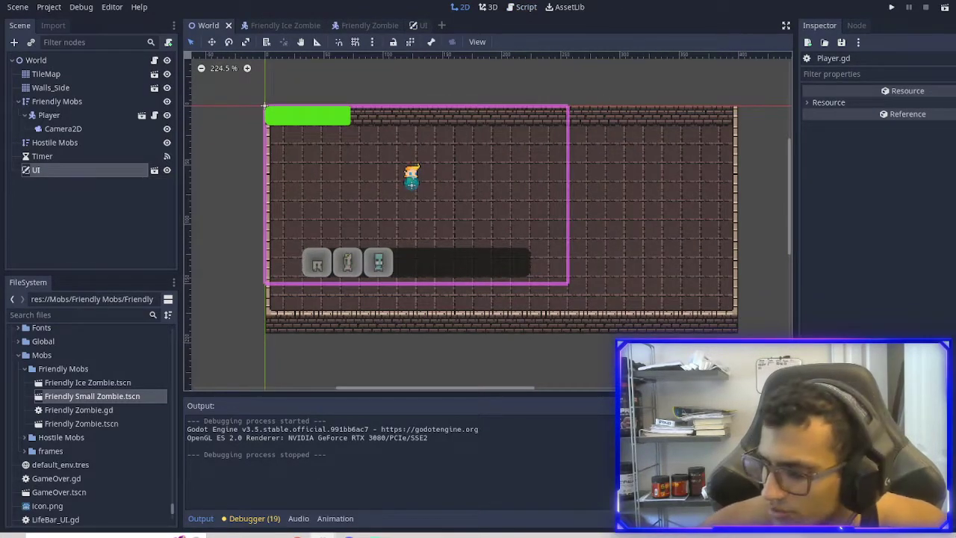